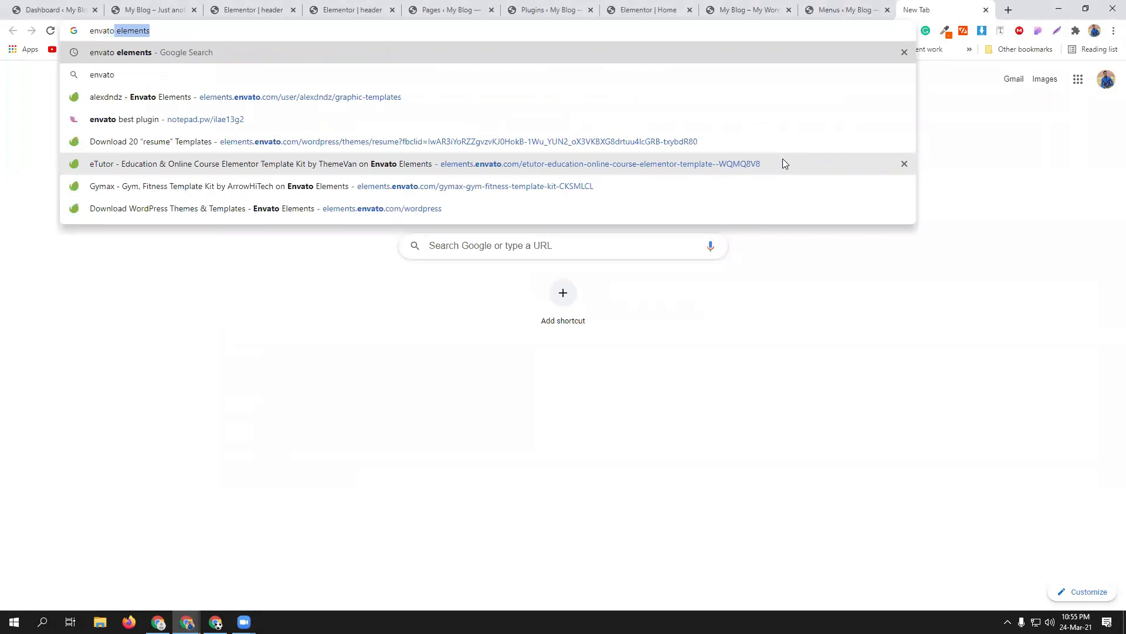
# Search Google for envato elements, open the Envato Elements website and look over its homepage categories.
pyautogui.press('Return')
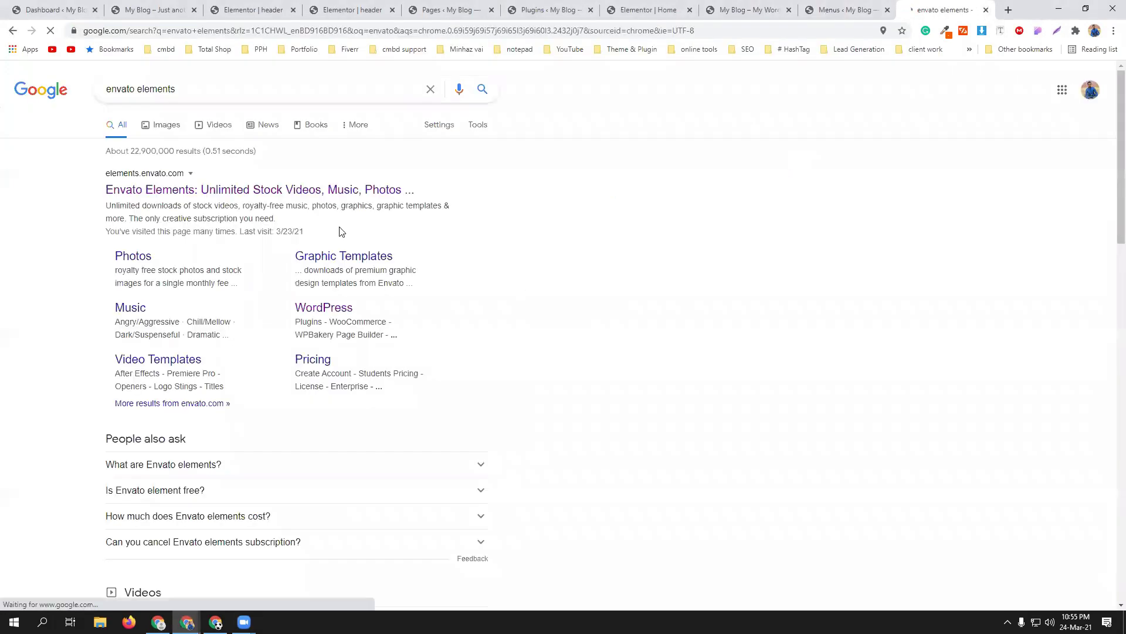
pyautogui.click(308, 189)
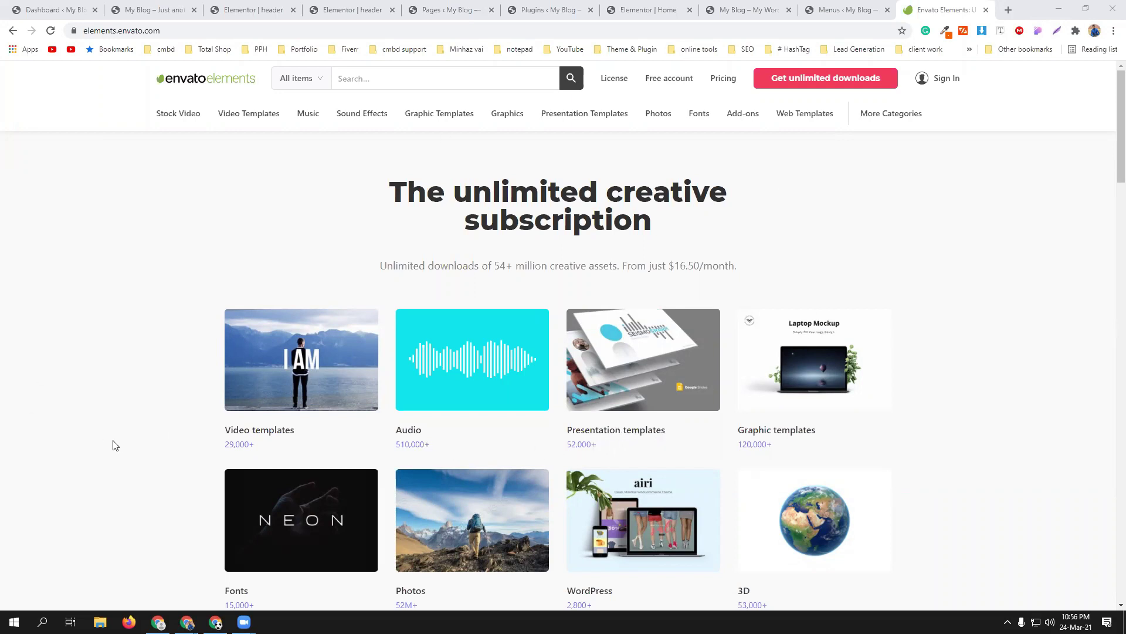
pyautogui.scroll(-1, 115, 446)
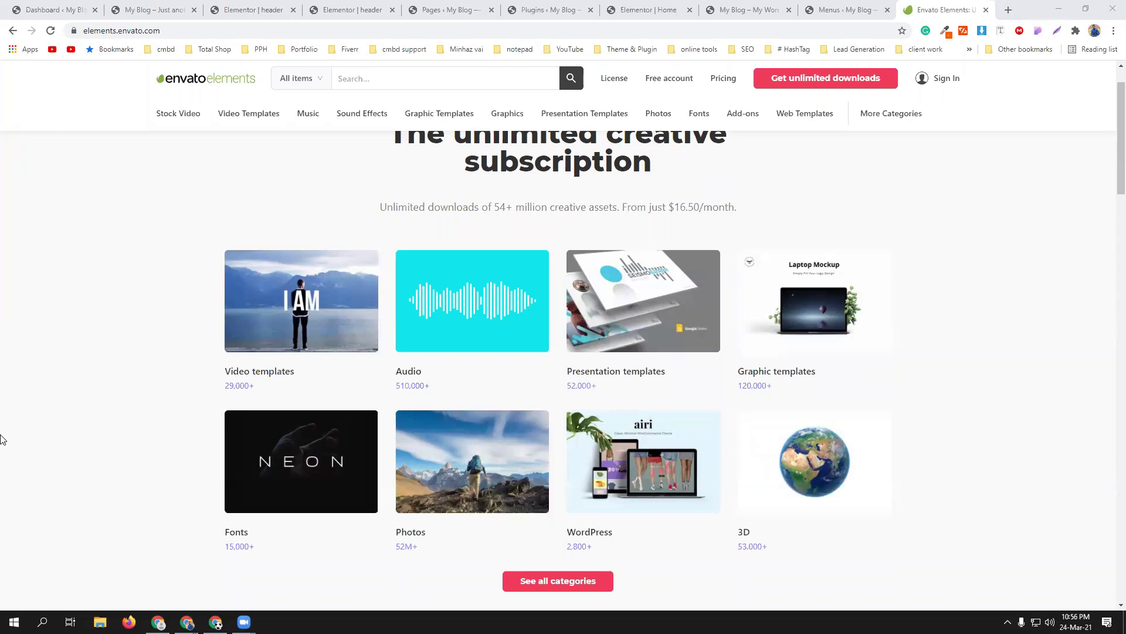
pyautogui.scroll(-5, 123, 452)
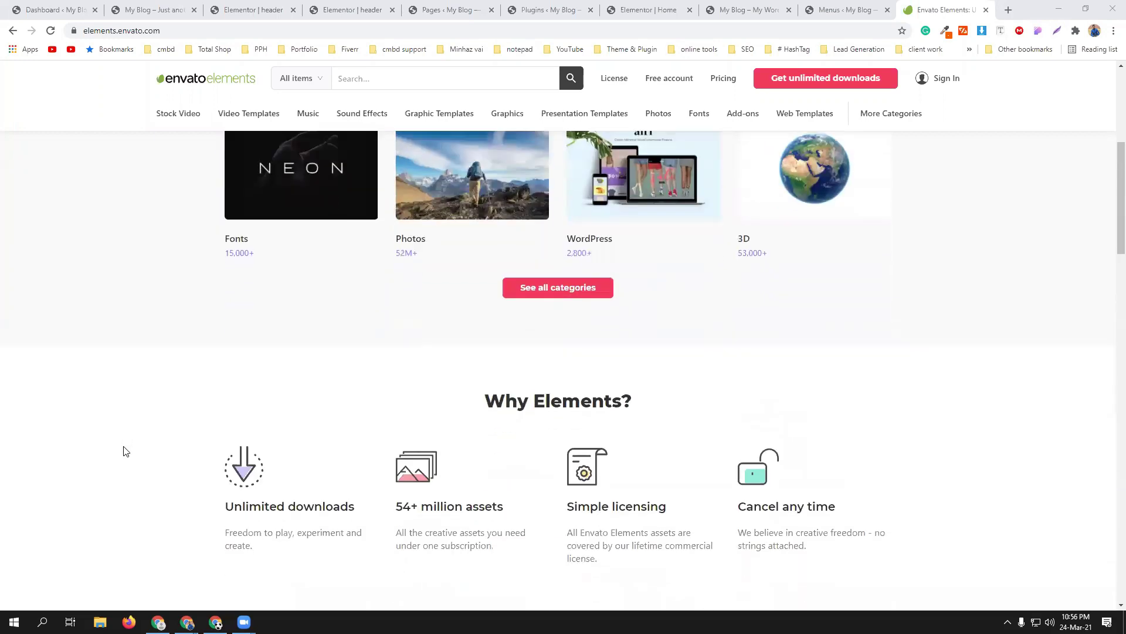
pyautogui.scroll(6, 123, 451)
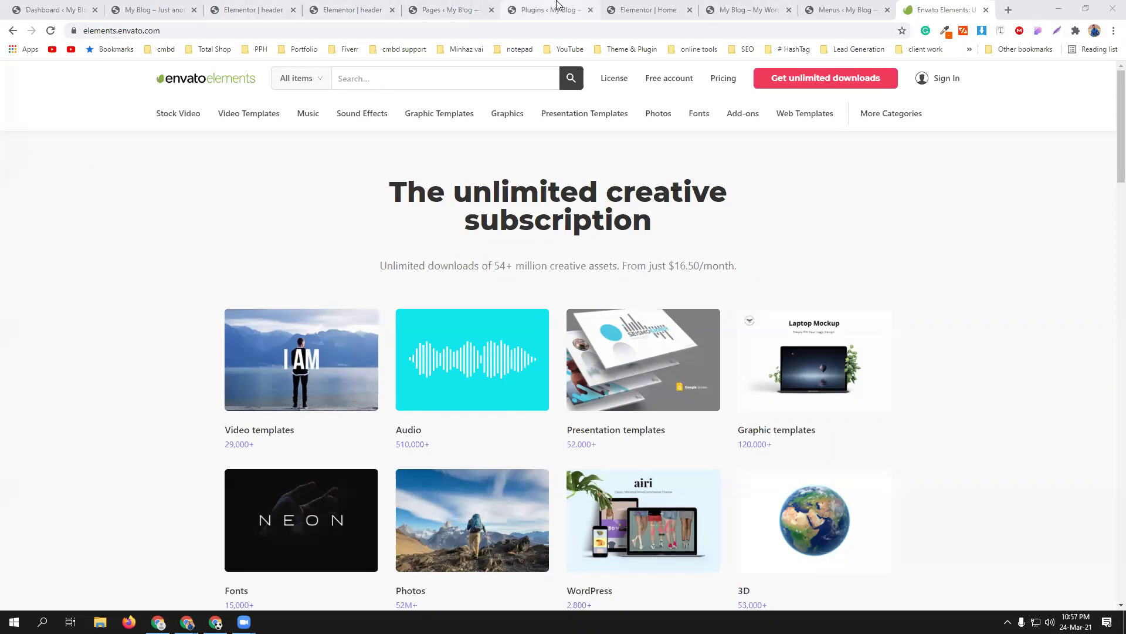
# Return to the WordPress dashboard and open the page for adding new plugins in a separate browser tab.
pyautogui.click(355, 9)
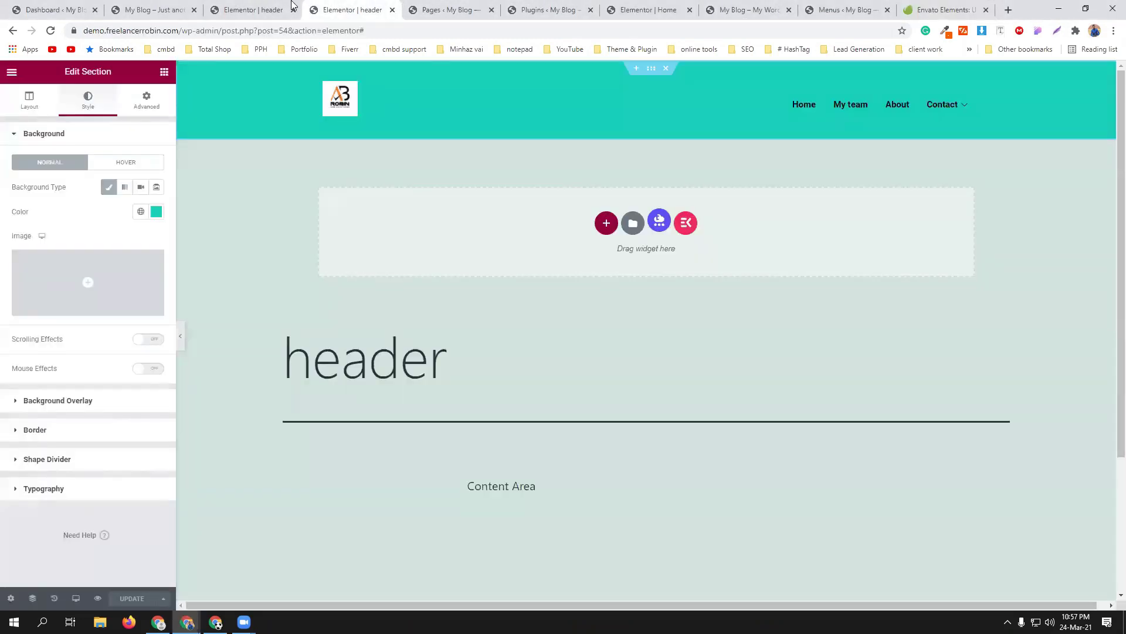
pyautogui.click(252, 9)
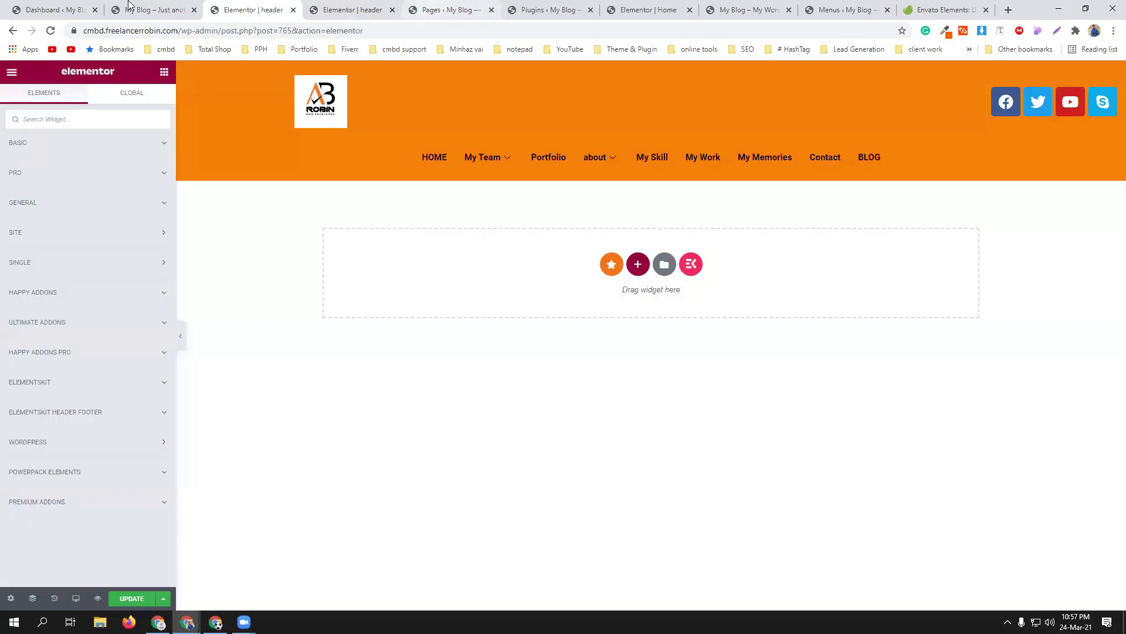
pyautogui.click(67, 8)
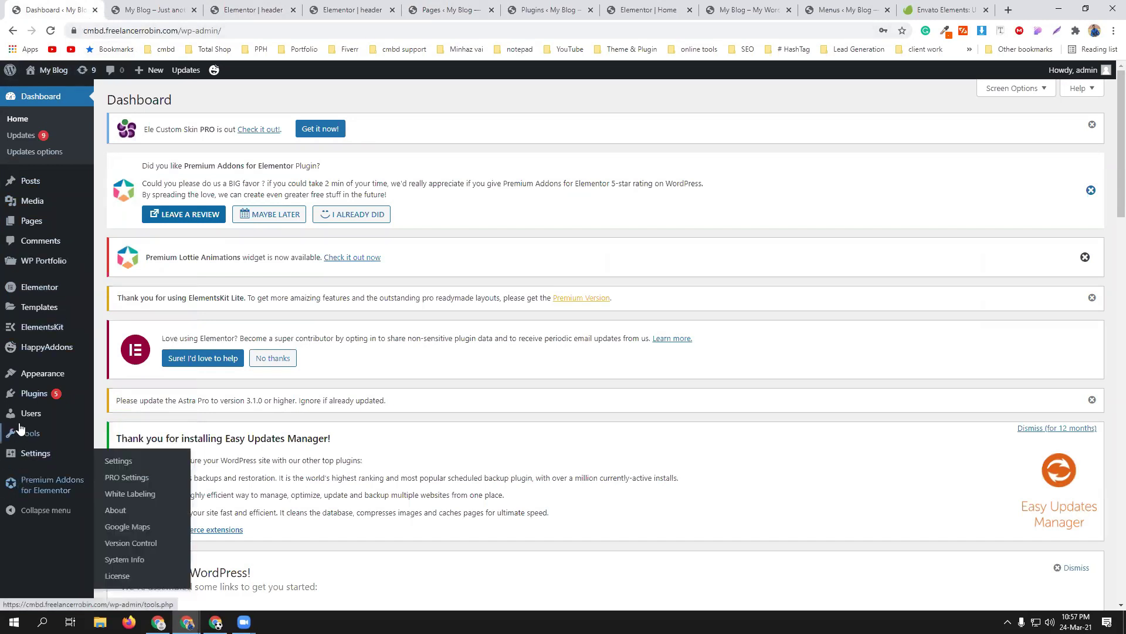
pyautogui.moveTo(30, 397)
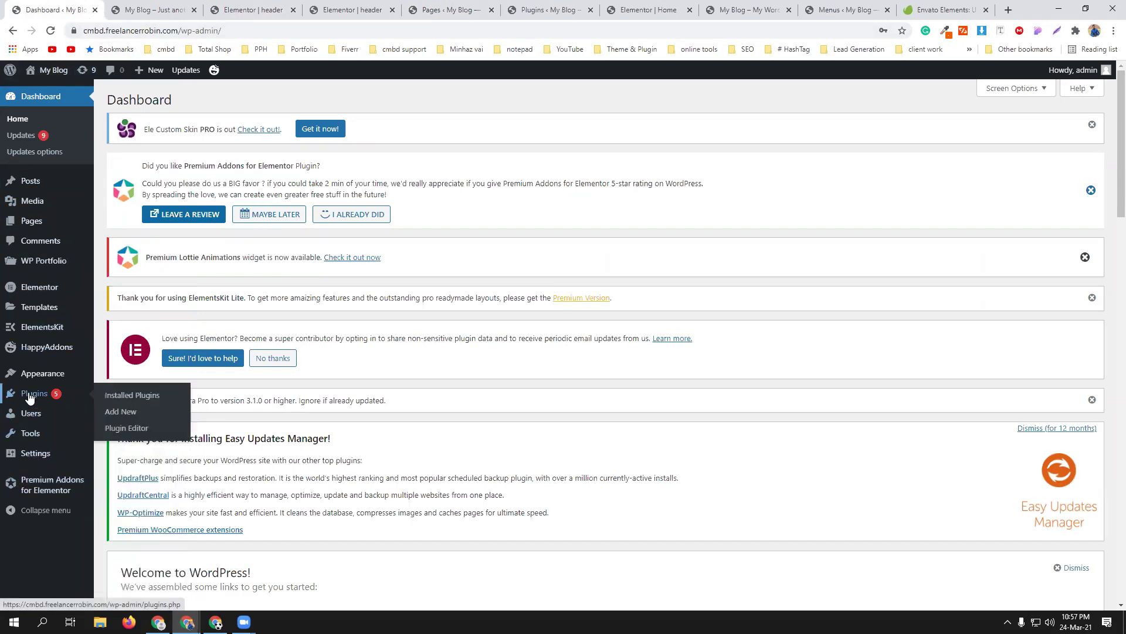
pyautogui.middleClick(125, 414)
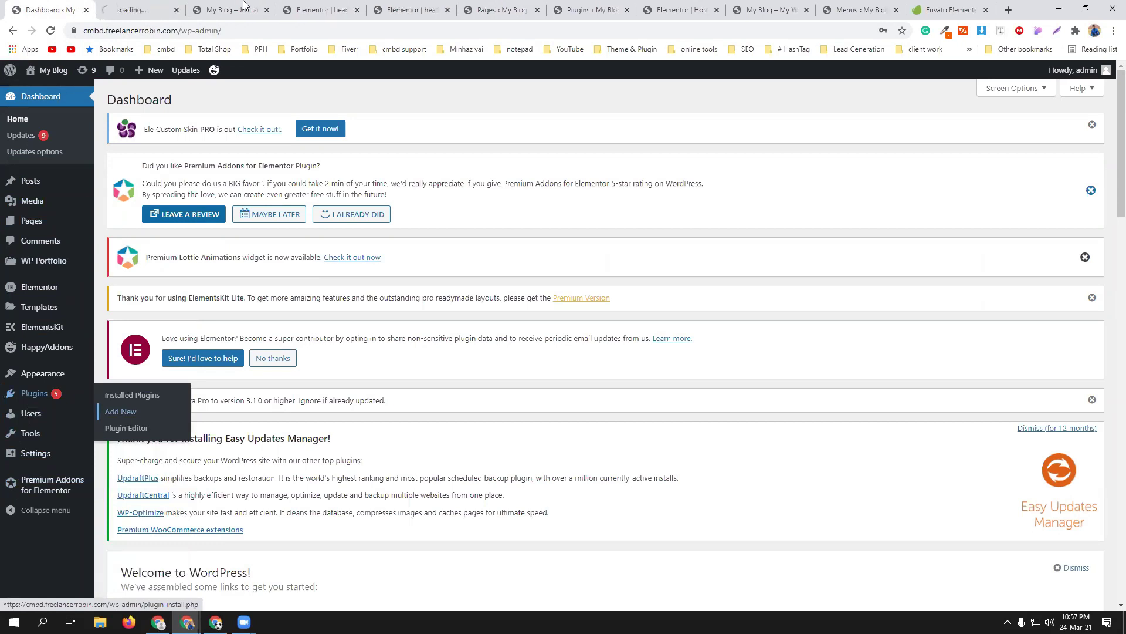
pyautogui.click(140, 10)
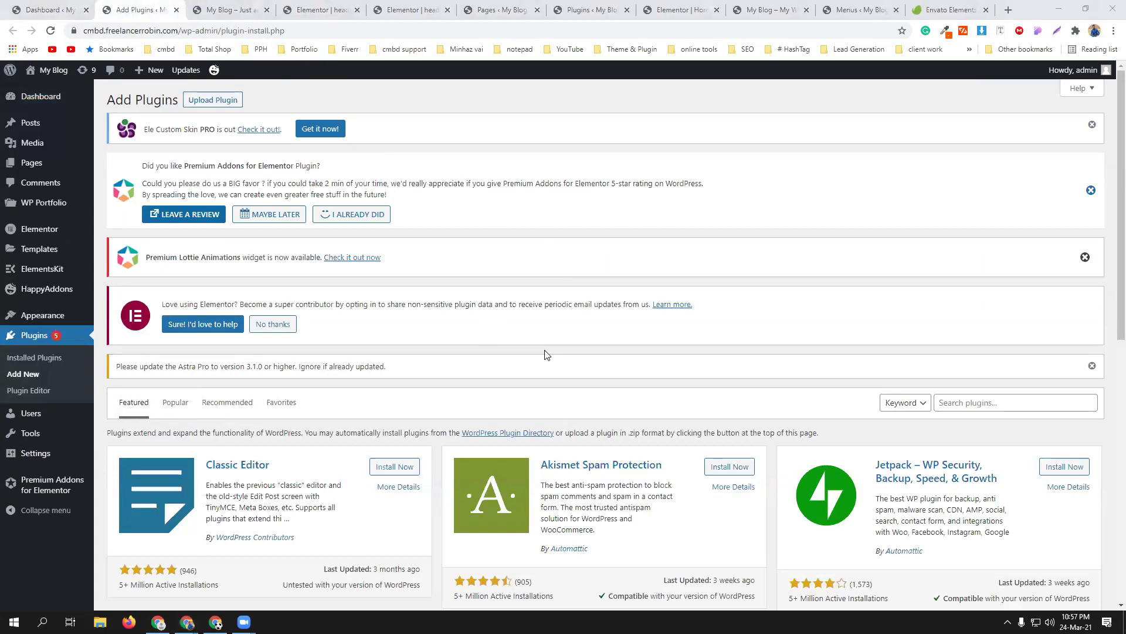
# Search the plugin directory for envato, then install and activate the Envato Elements – Photos & Elementor Templates plugin.
pyautogui.click(969, 402)
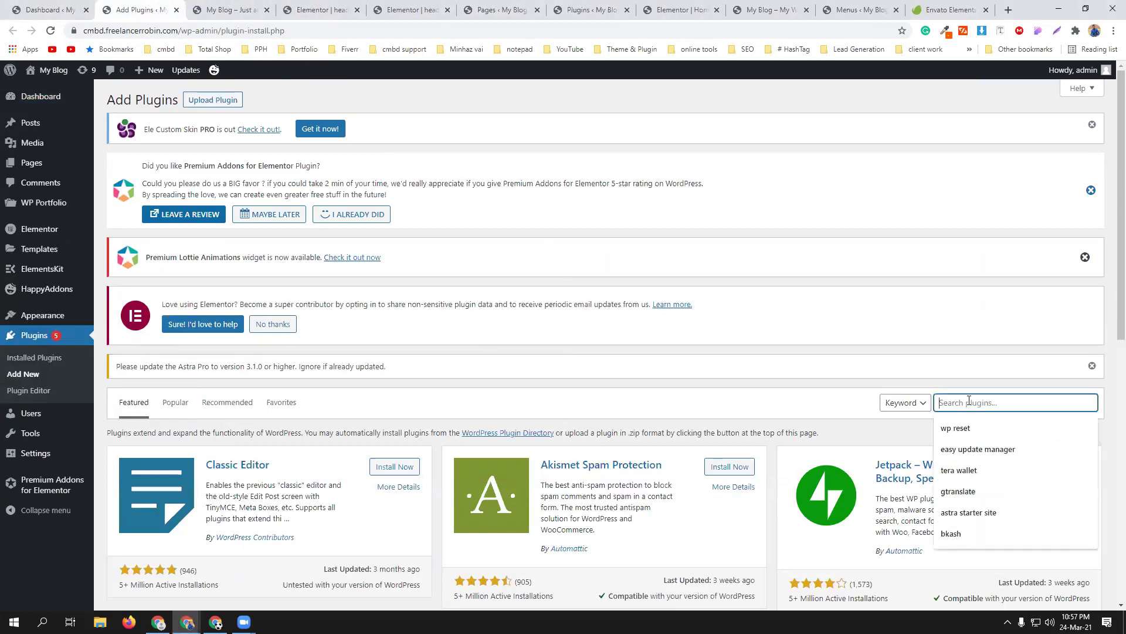
pyautogui.write('envato')
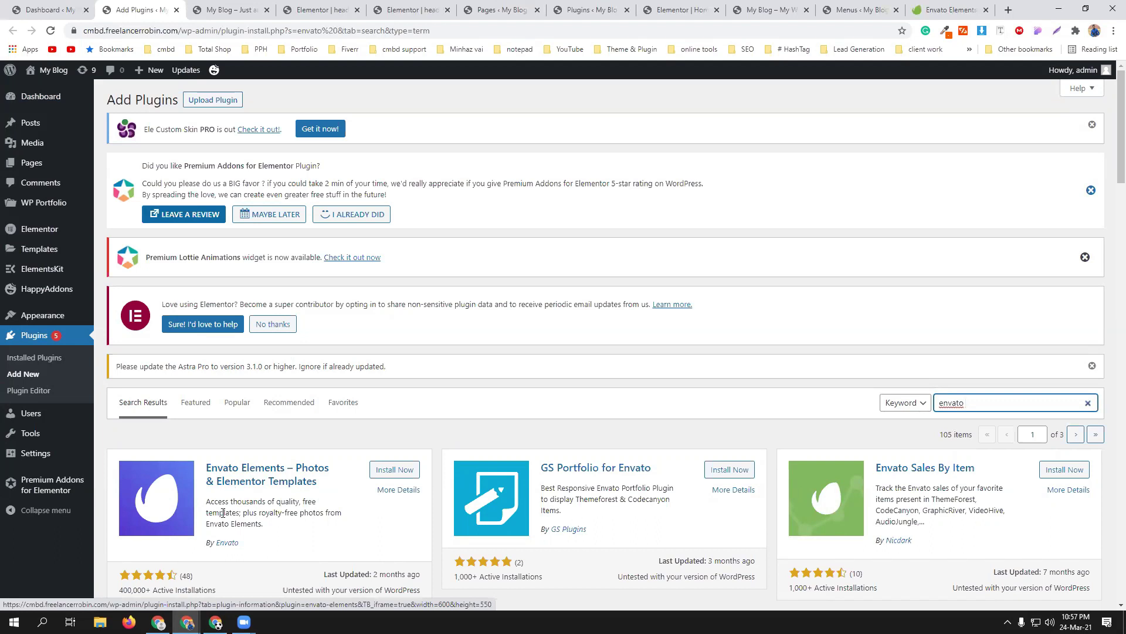
pyautogui.click(378, 469)
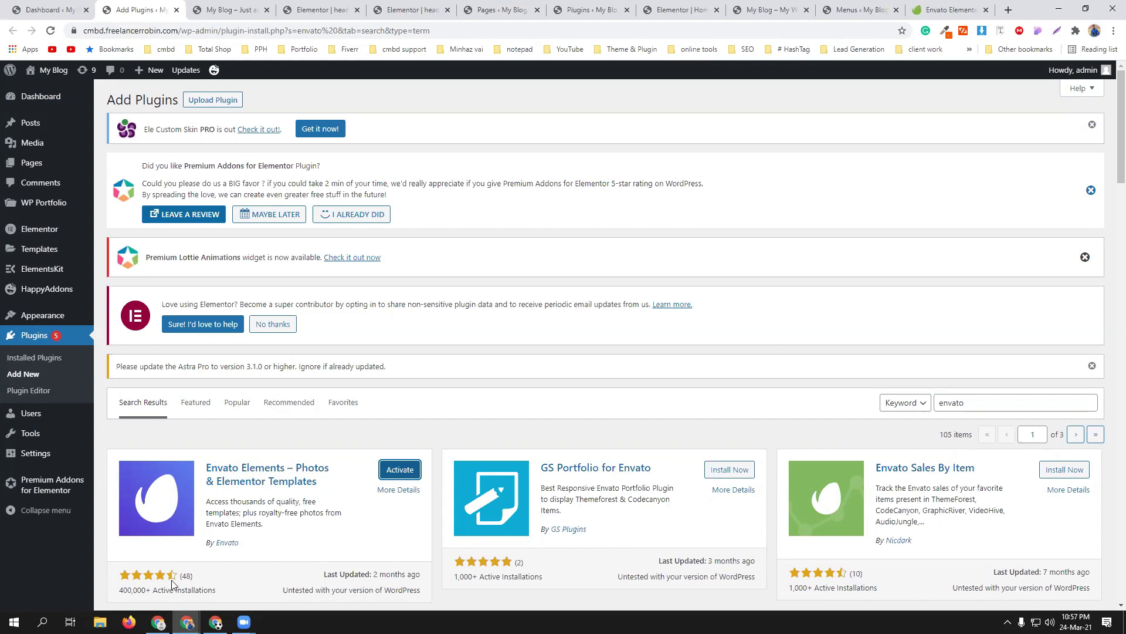
pyautogui.click(397, 469)
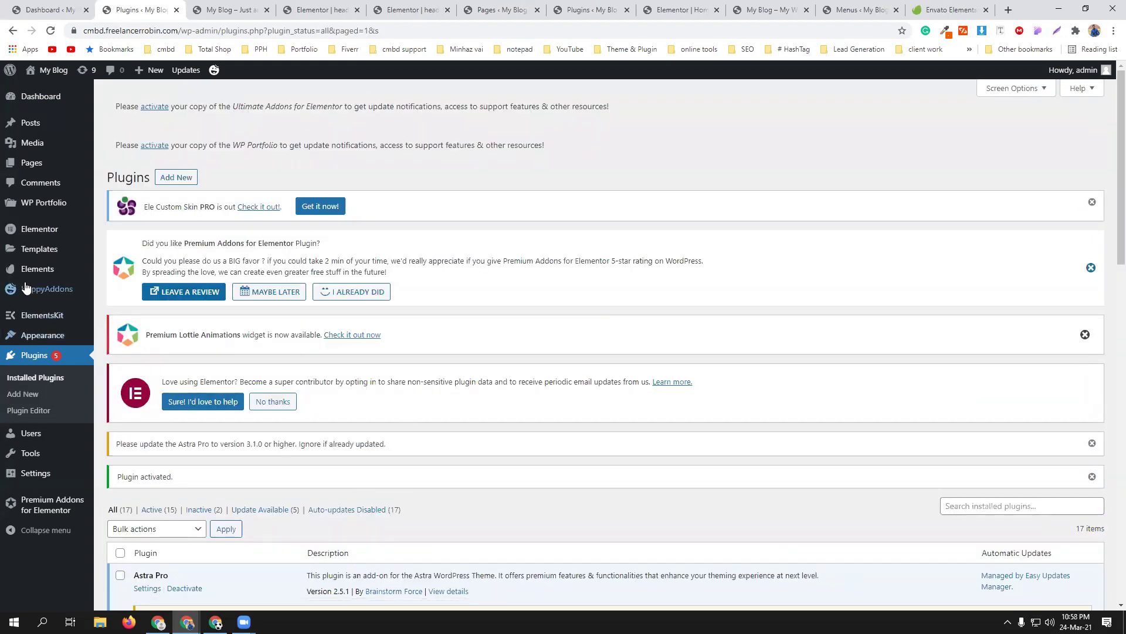
# Open the Free Kits collection of the Envato Elements plugin.
pyautogui.moveTo(26, 276)
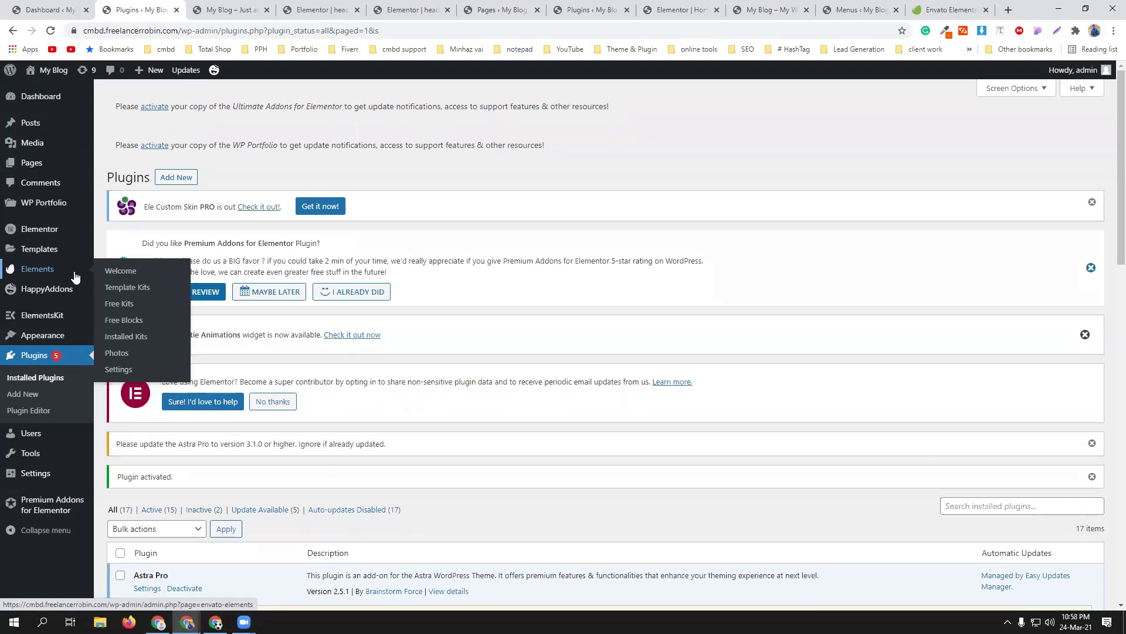
pyautogui.click(127, 305)
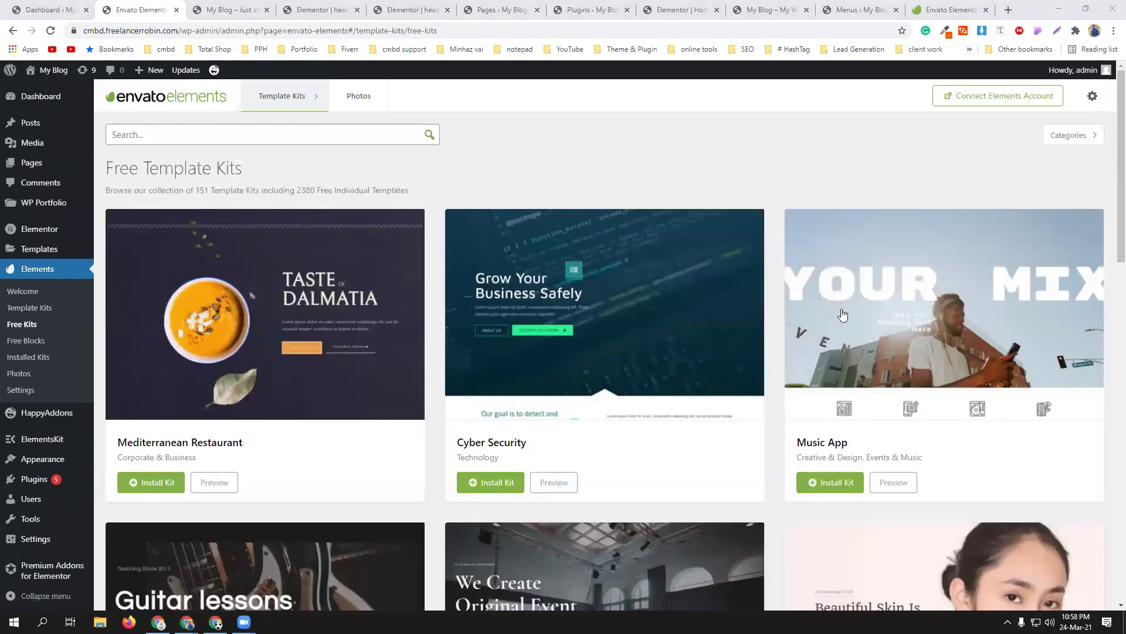
pyautogui.click(1008, 94)
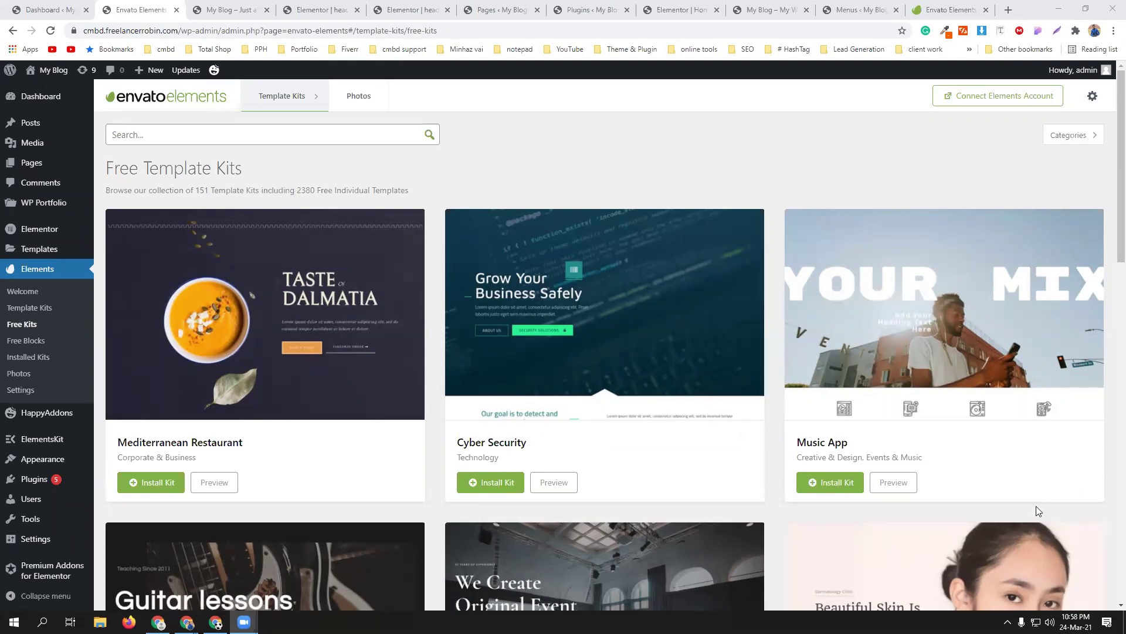
# Browse the first page of free template kits and open the preview of the E-sports kit.
pyautogui.scroll(-3, 774, 425)
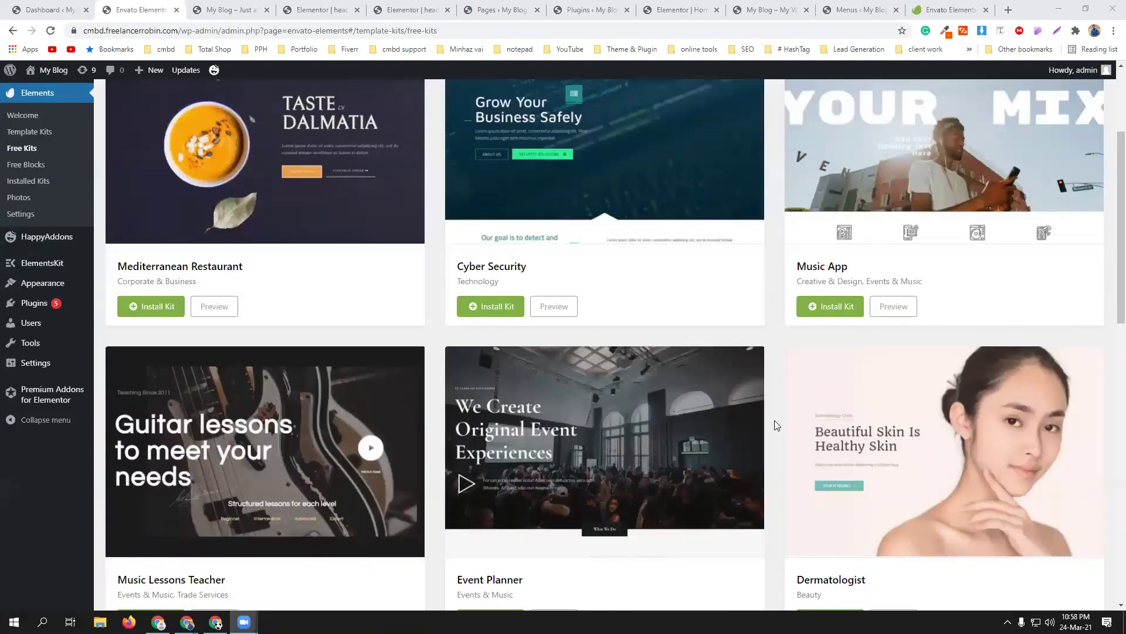
pyautogui.scroll(3, 774, 425)
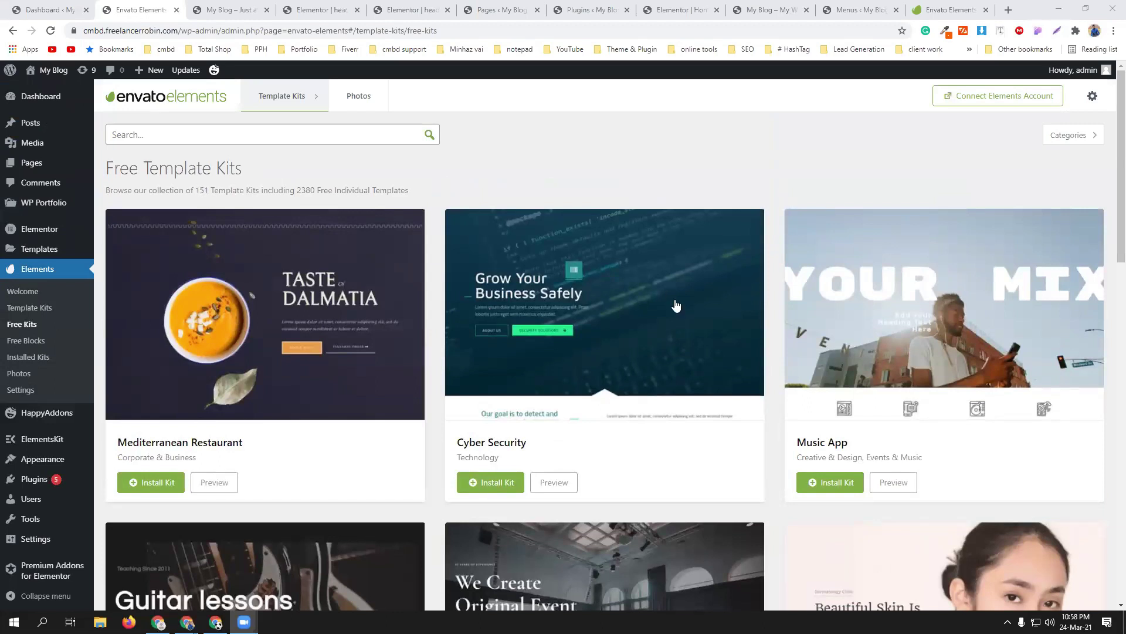
pyautogui.scroll(-6, 769, 366)
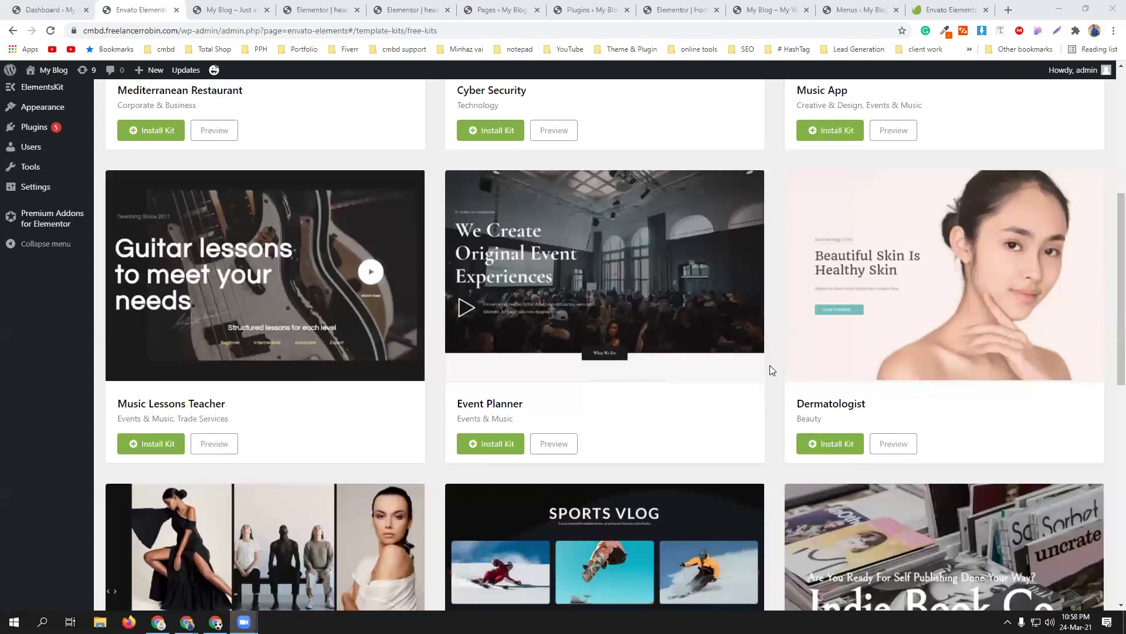
pyautogui.scroll(-7, 771, 369)
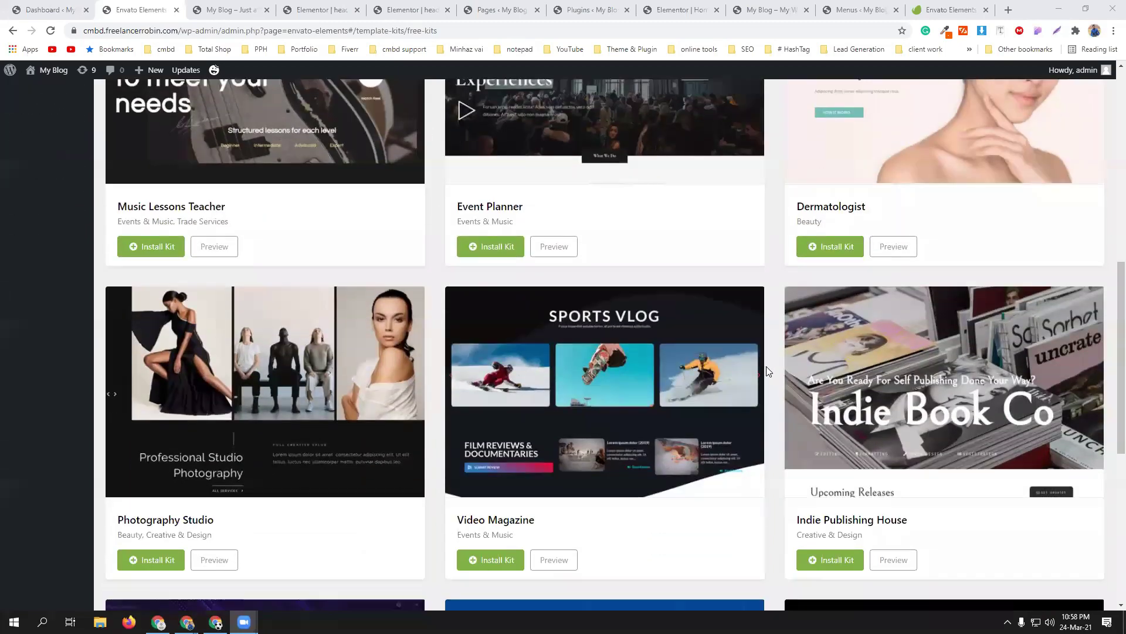
pyautogui.scroll(-4, 769, 371)
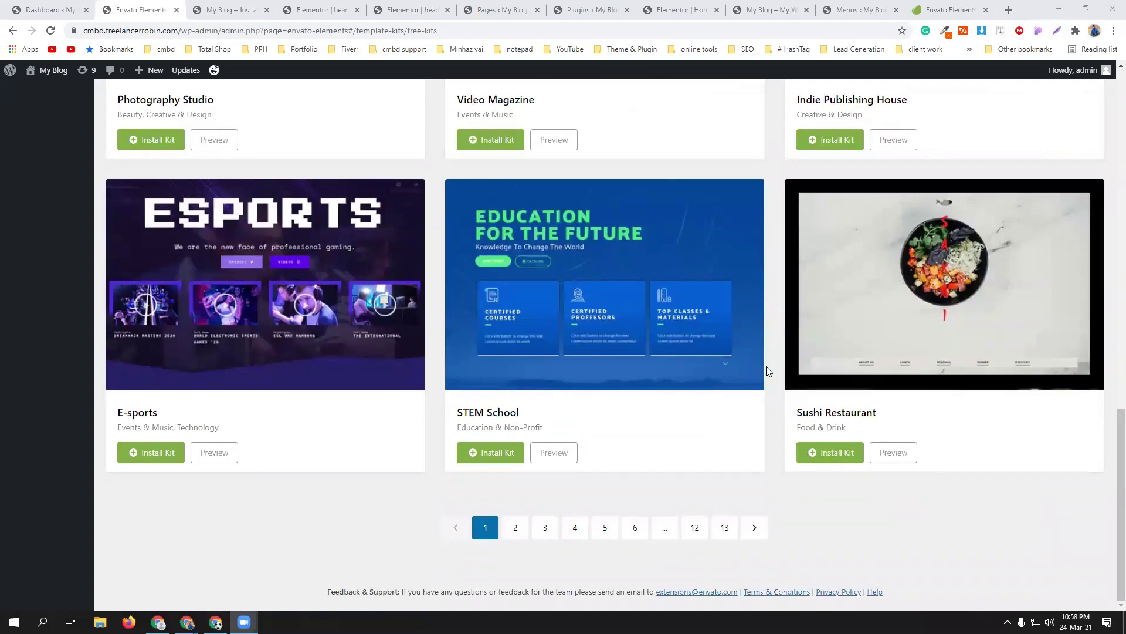
pyautogui.scroll(1, 766, 366)
pyautogui.click(209, 511)
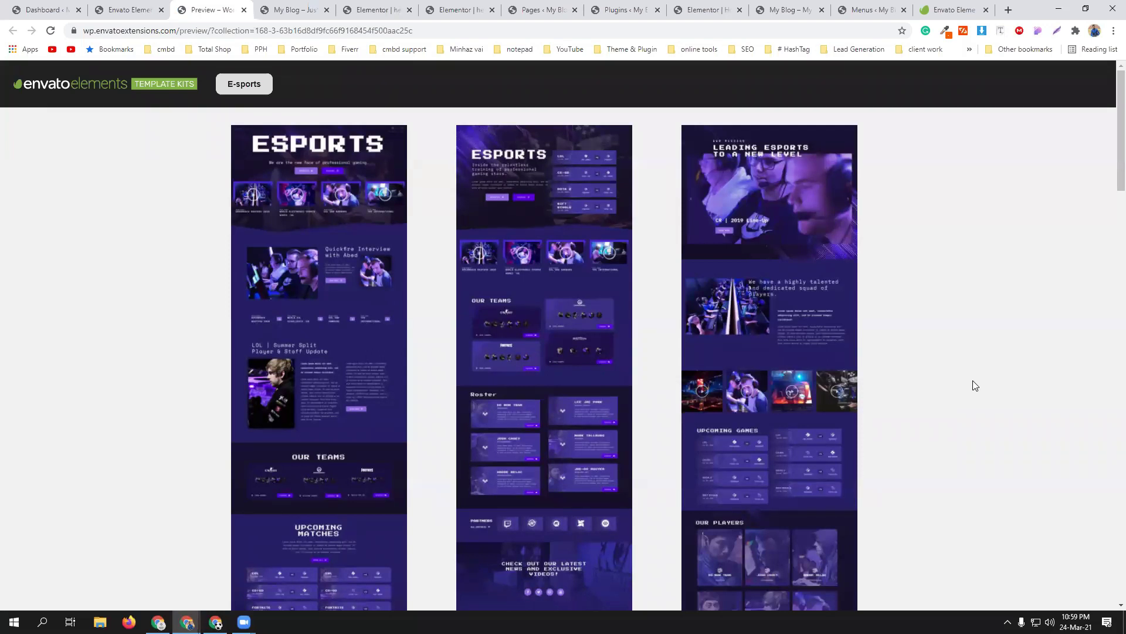
# Examine all page templates in the E-sports kit preview, from the Home layouts down to the Coming Soon pages.
pyautogui.scroll(-3, 162, 415)
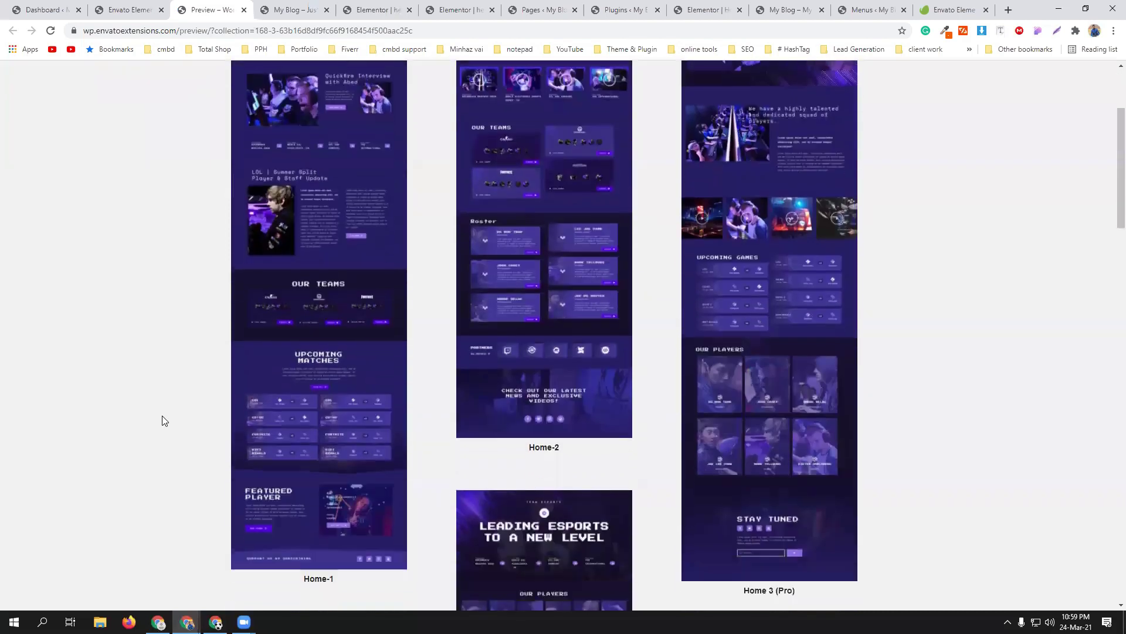
pyautogui.scroll(-2, 162, 421)
pyautogui.scroll(5, 163, 420)
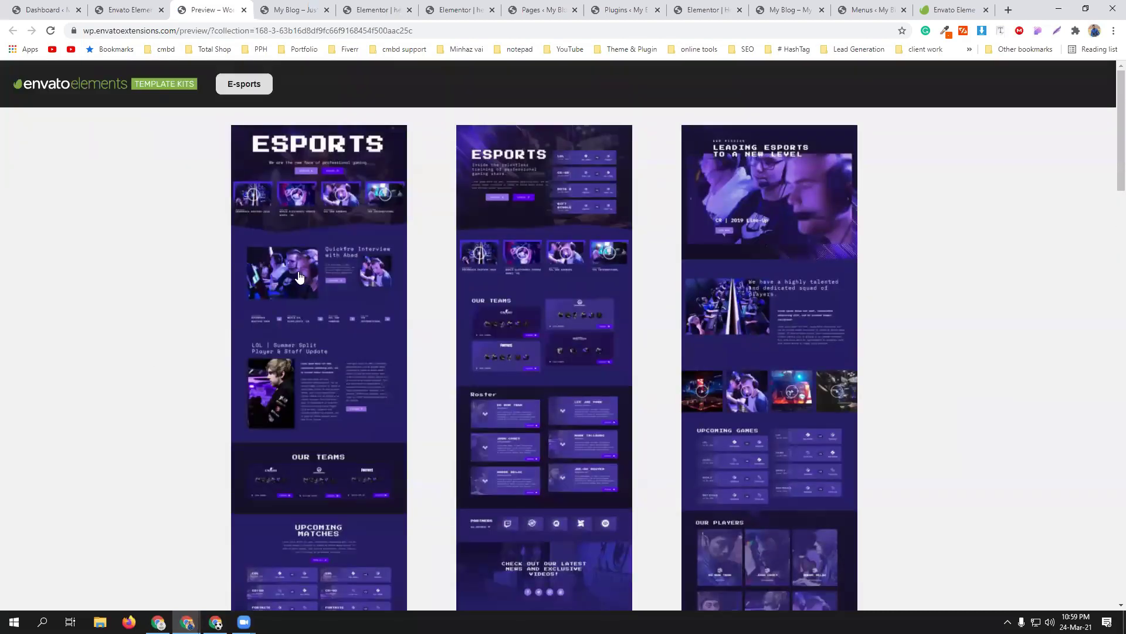
pyautogui.scroll(-10, 614, 252)
pyautogui.scroll(6, 812, 281)
pyautogui.scroll(1, 812, 280)
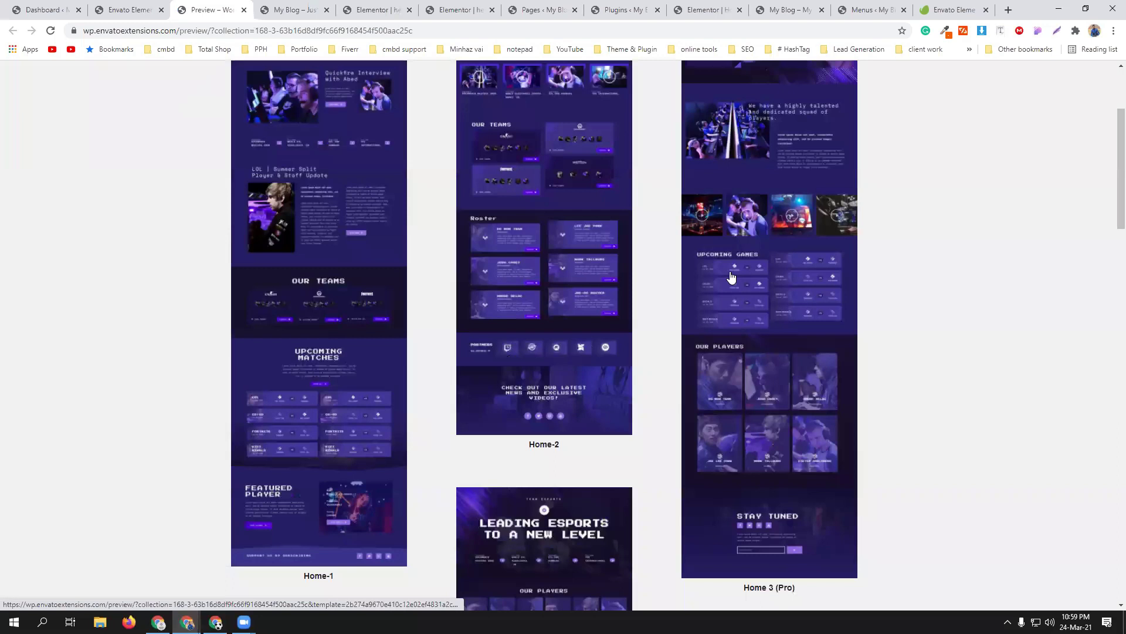
pyautogui.scroll(3, 723, 343)
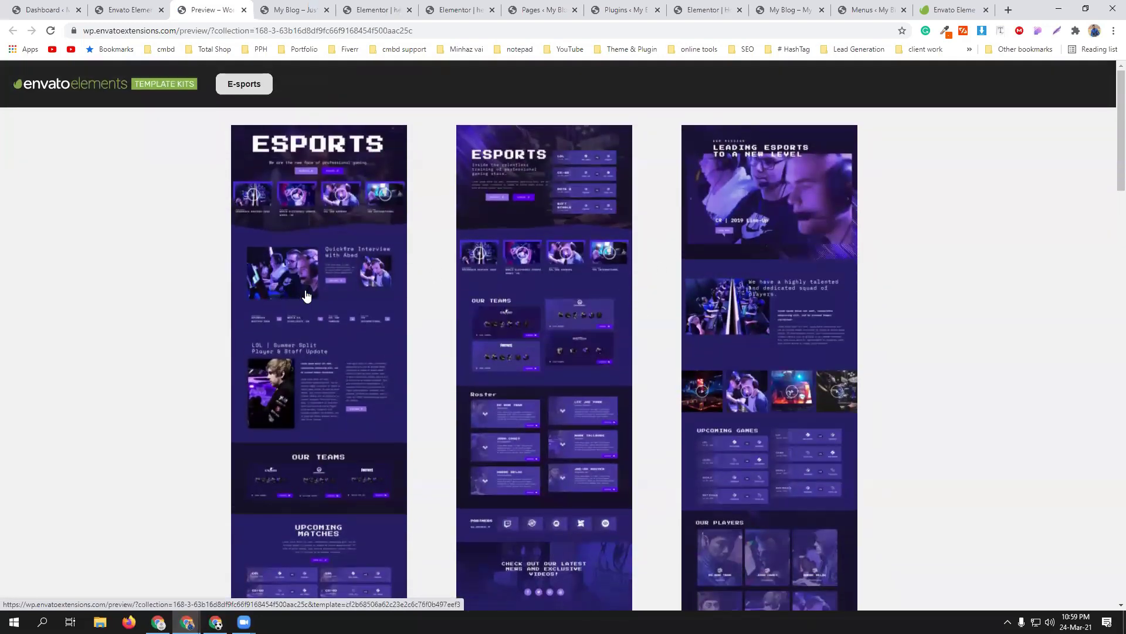
pyautogui.scroll(-10, 312, 299)
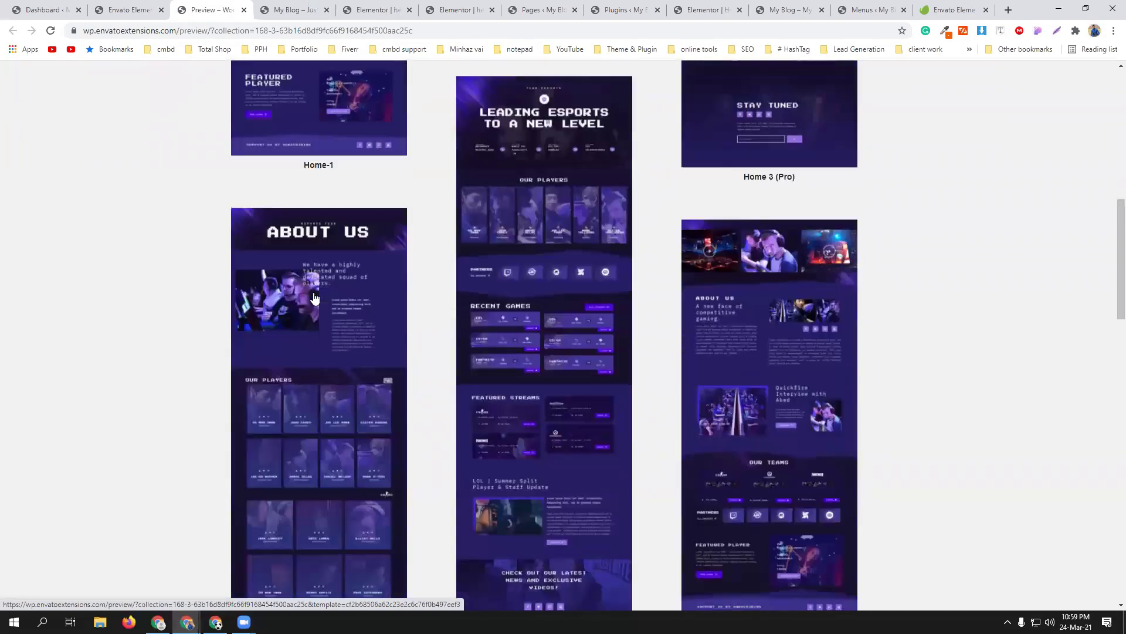
pyautogui.scroll(-3, 323, 345)
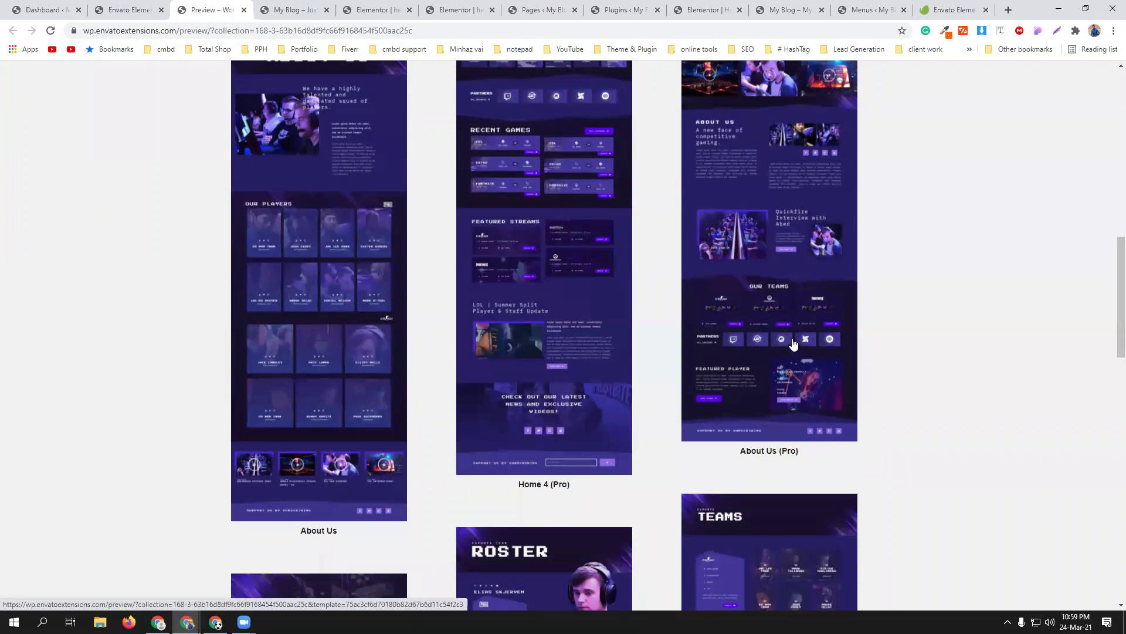
pyautogui.scroll(-5, 795, 346)
pyautogui.scroll(-3, 951, 382)
pyautogui.scroll(-1, 950, 382)
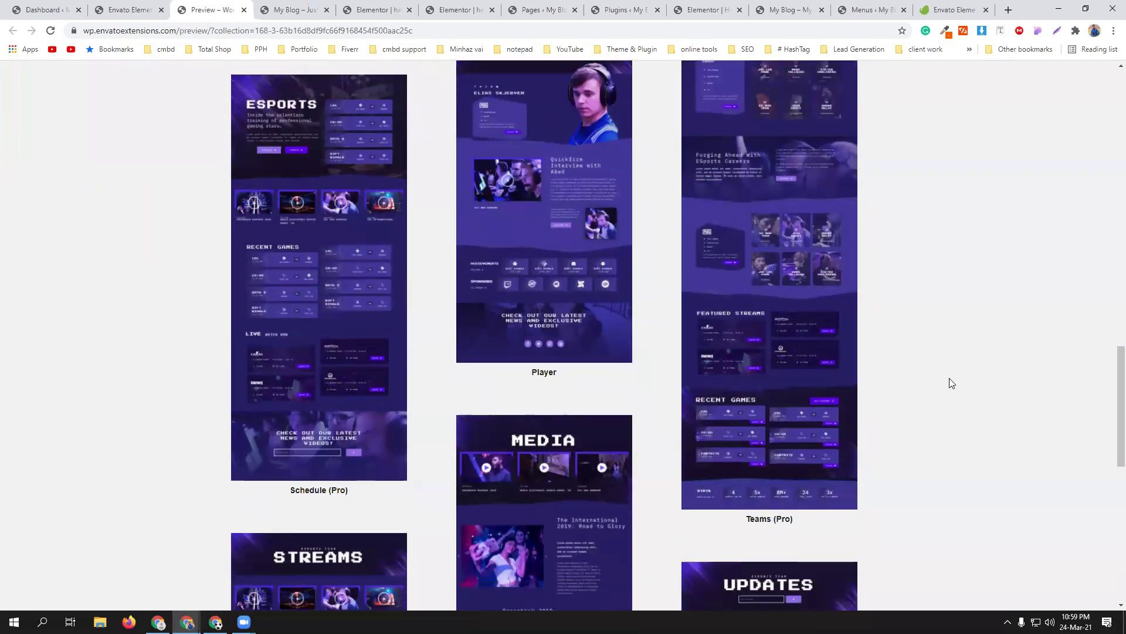
pyautogui.scroll(-2, 554, 297)
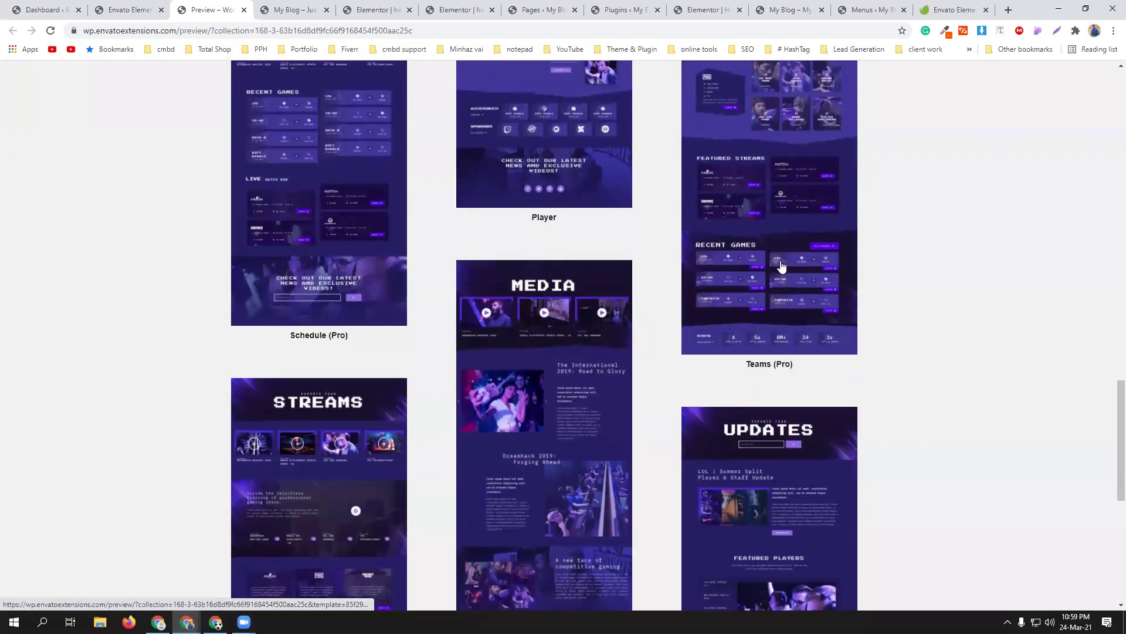
pyautogui.scroll(-6, 768, 264)
pyautogui.scroll(-2, 902, 394)
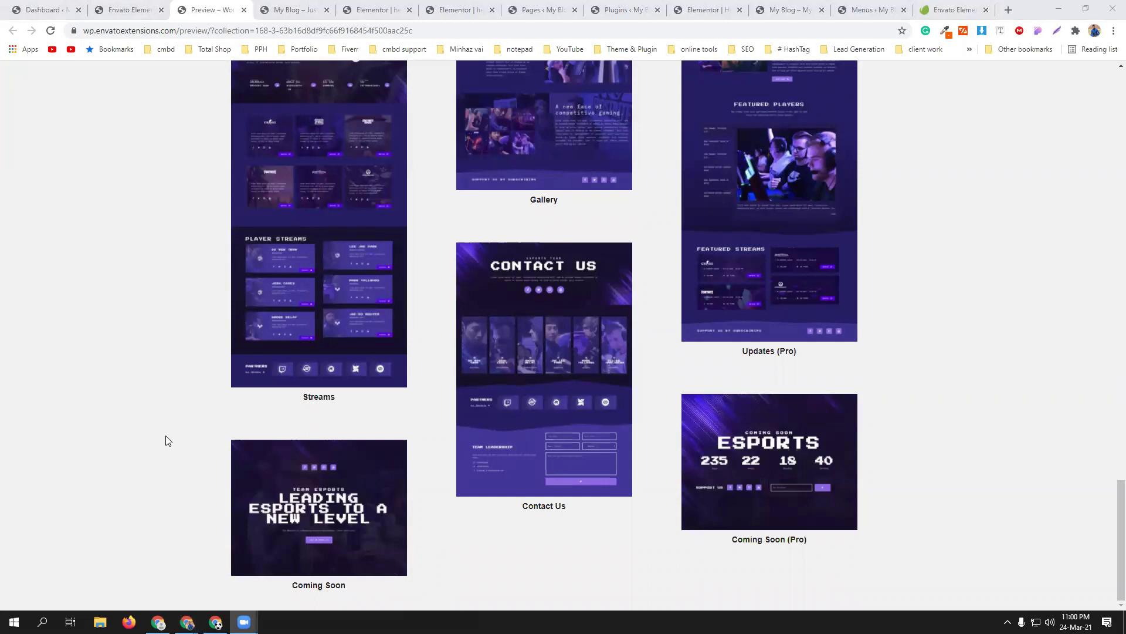
pyautogui.scroll(20, 169, 440)
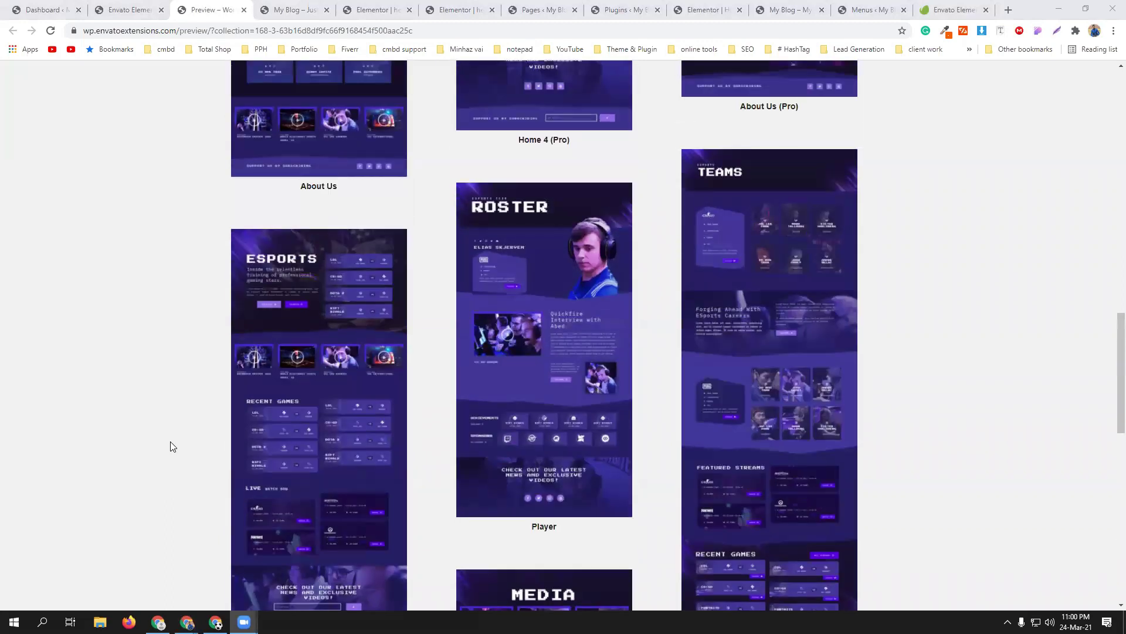
pyautogui.scroll(15, 174, 347)
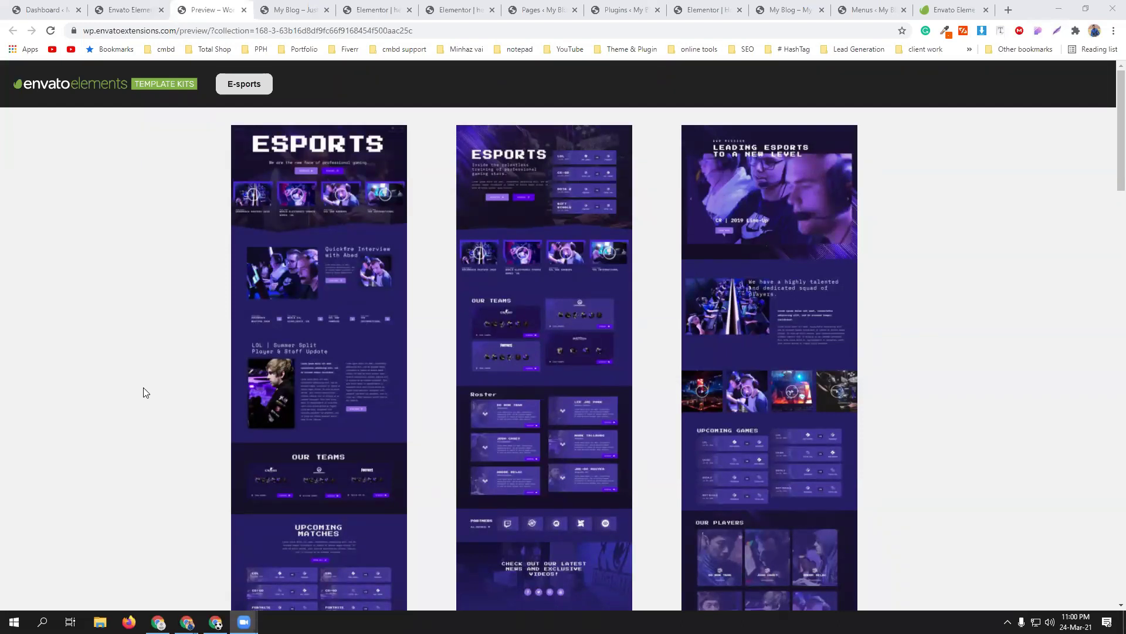
# Examine the Home and About Us page templates in the E-sports kit preview again, including the Pro versions.
pyautogui.scroll(-2, 157, 393)
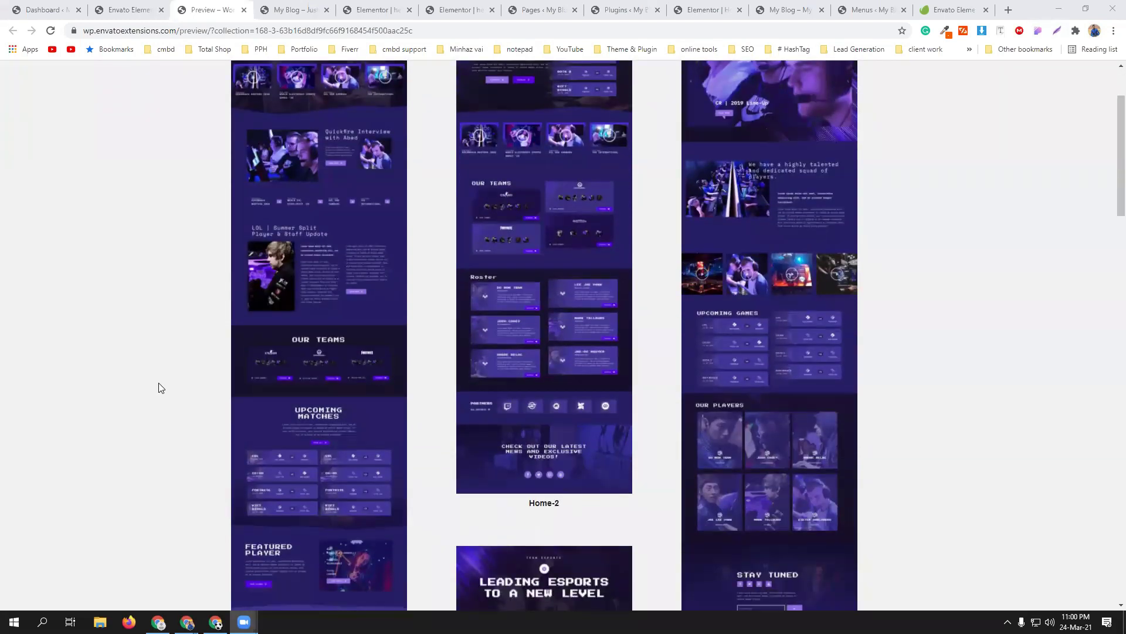
pyautogui.scroll(-5, 317, 305)
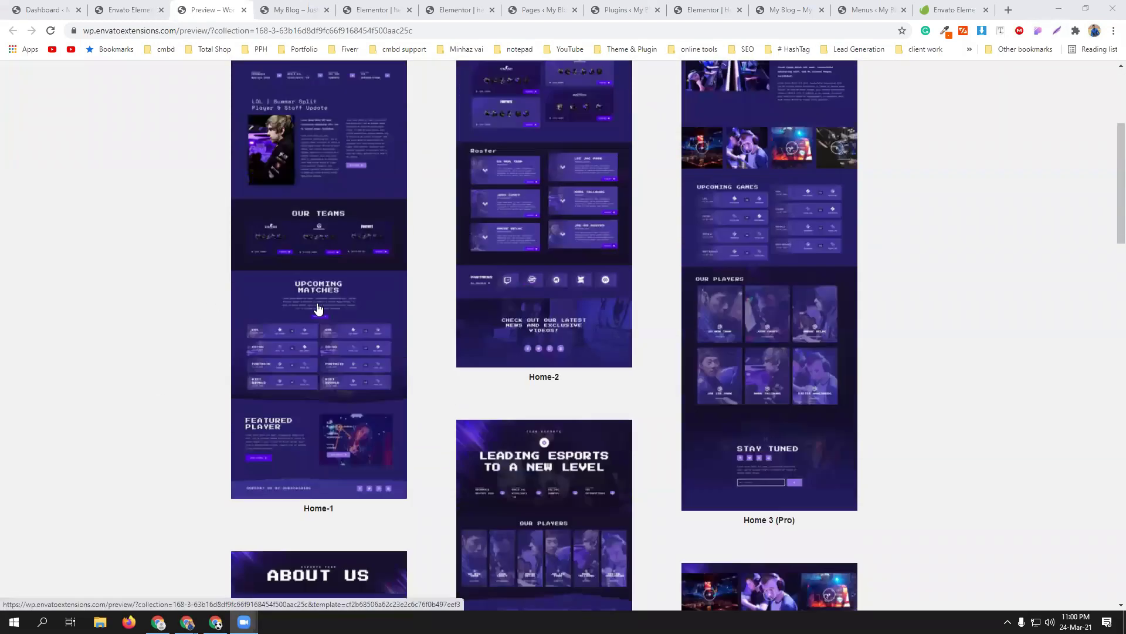
pyautogui.scroll(-5, 317, 281)
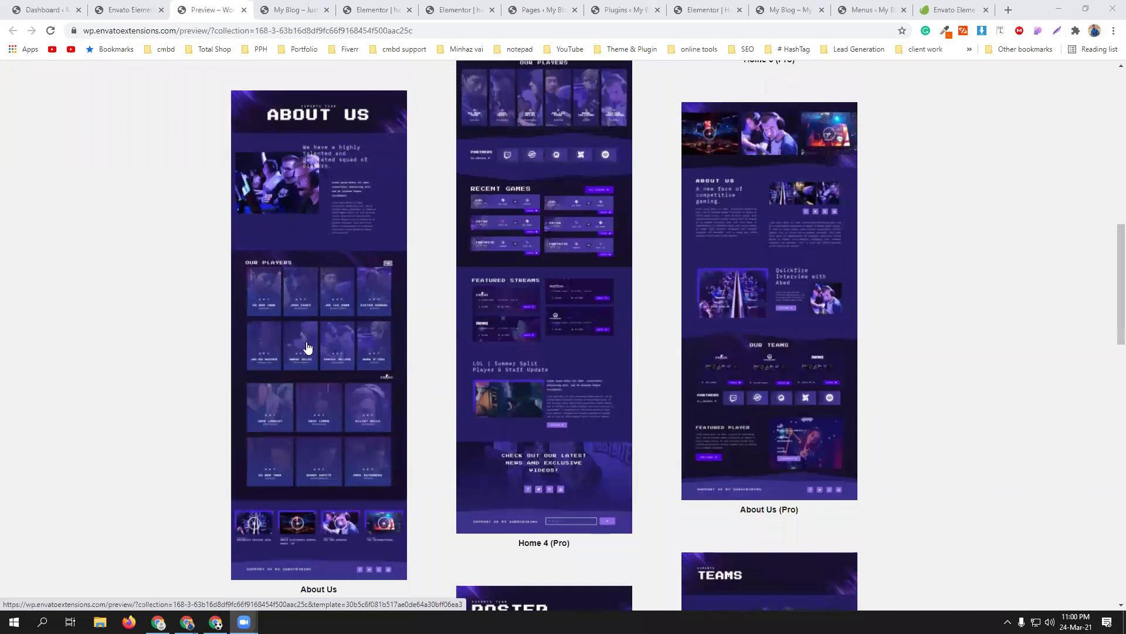
pyautogui.scroll(-1, 304, 352)
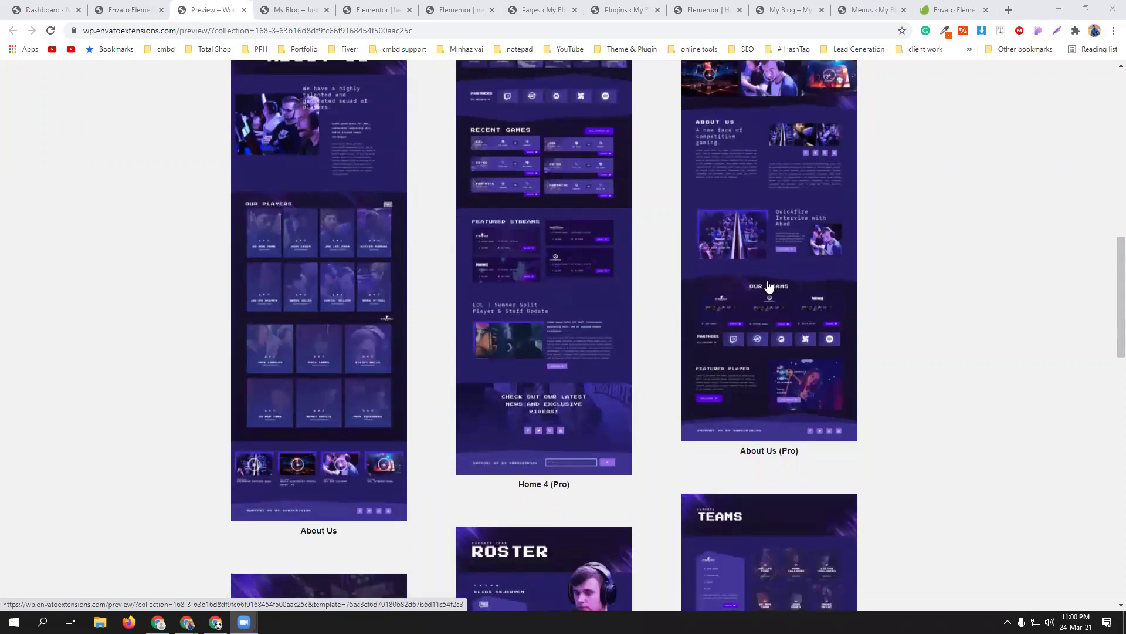
pyautogui.scroll(1, 768, 285)
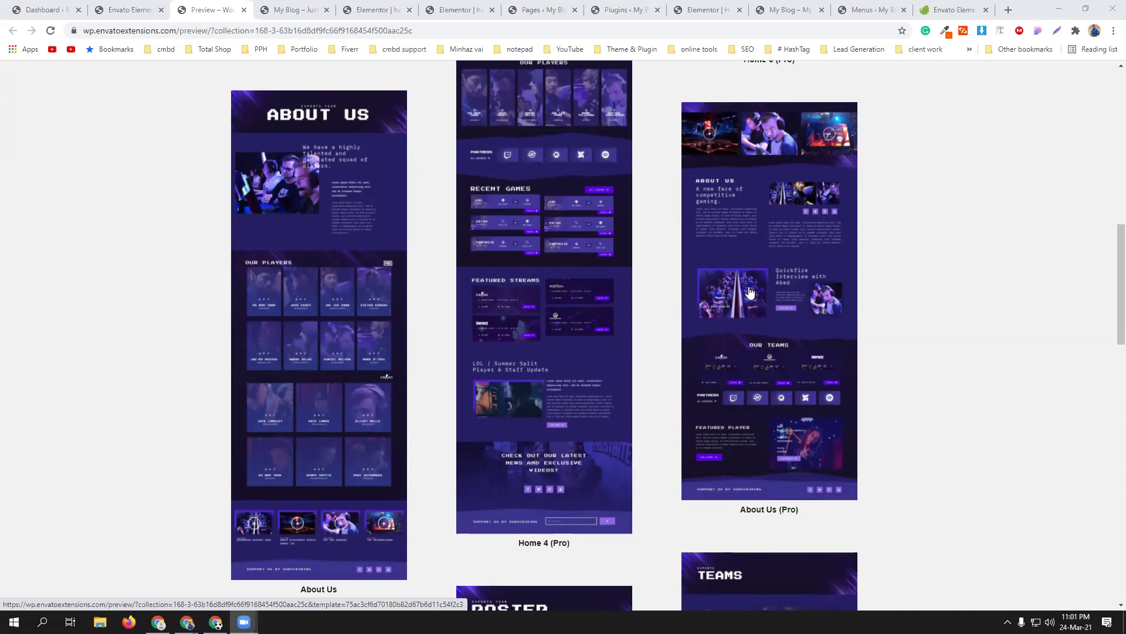
pyautogui.scroll(7, 446, 302)
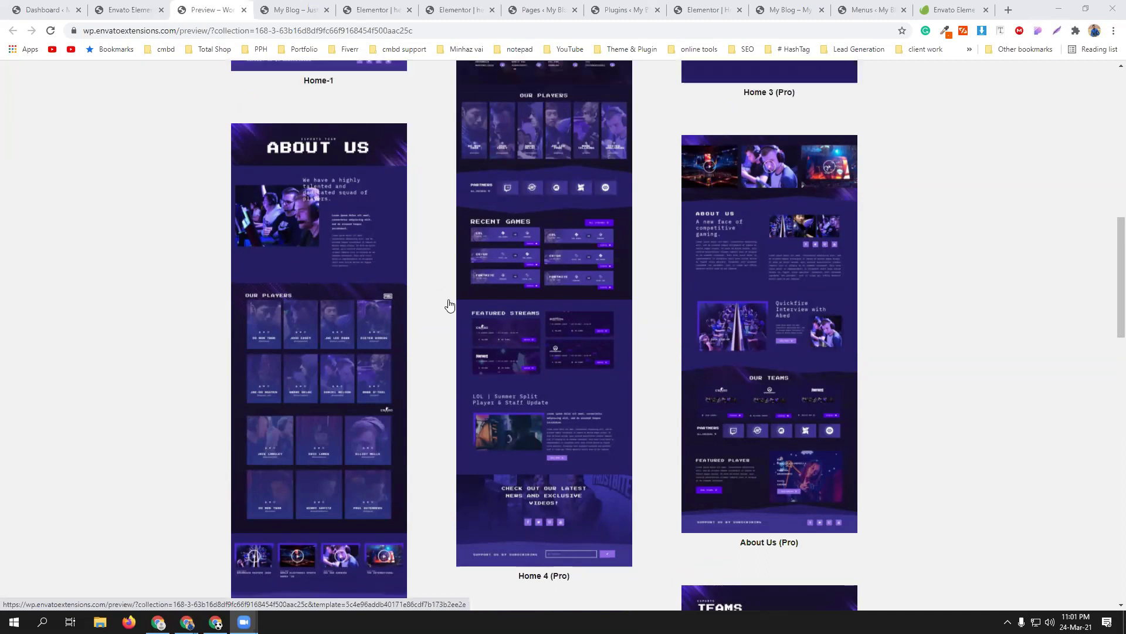
pyautogui.scroll(5, 444, 297)
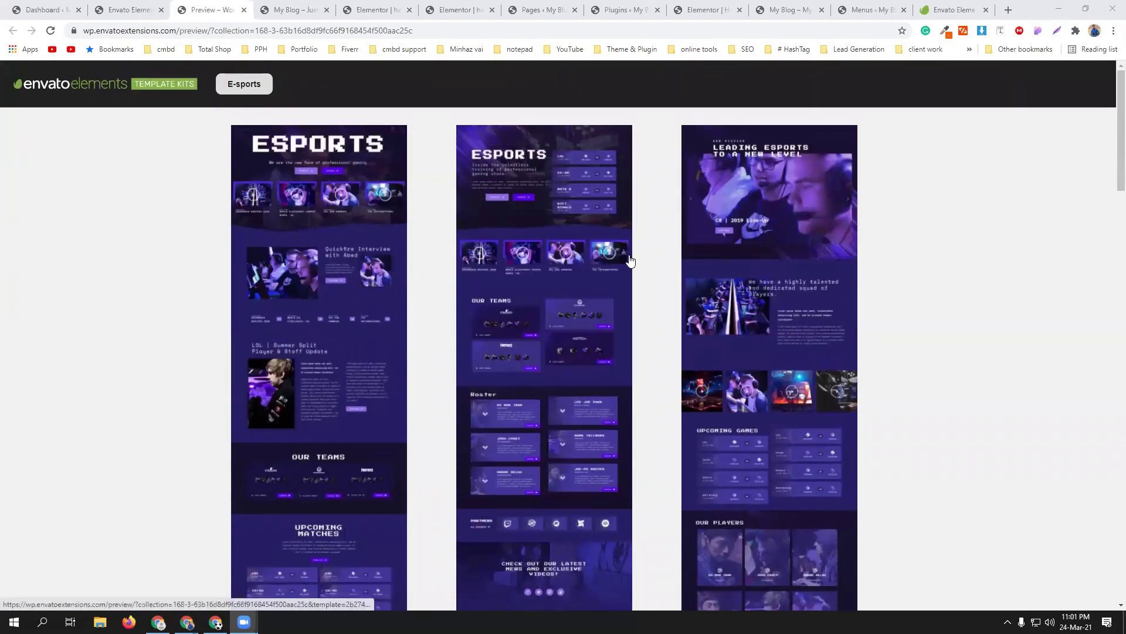
# Return to the Free Template Kits collection and search it for restaurant.
pyautogui.click(129, 10)
pyautogui.scroll(15, 410, 245)
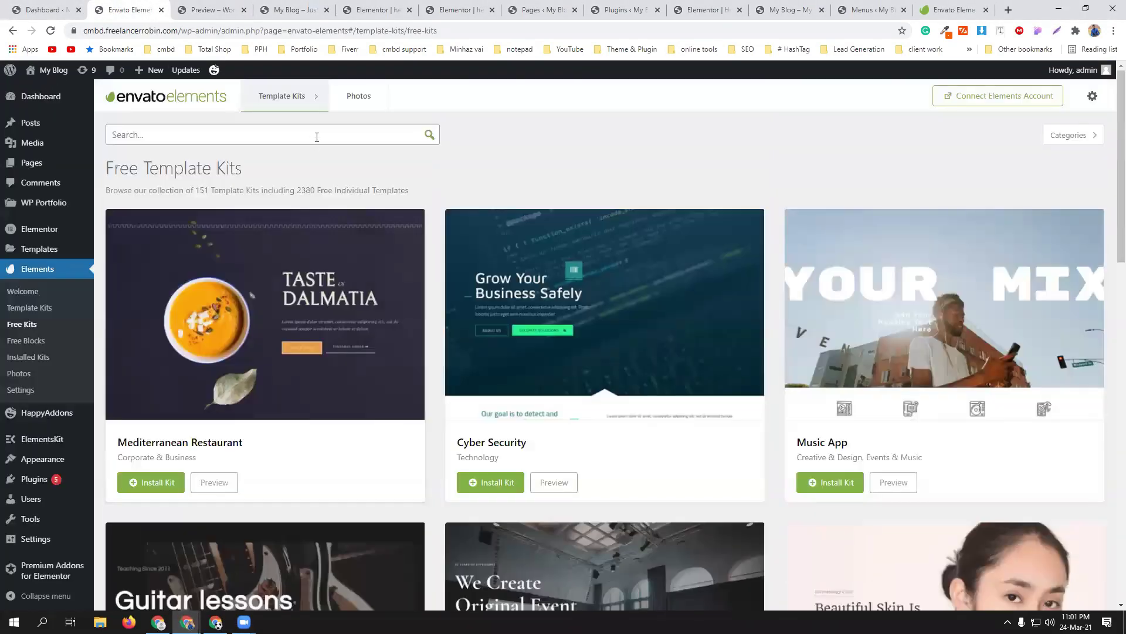
pyautogui.click(315, 136)
pyautogui.write('restu')
pyautogui.press('BackSpace')
pyautogui.write('aurant')
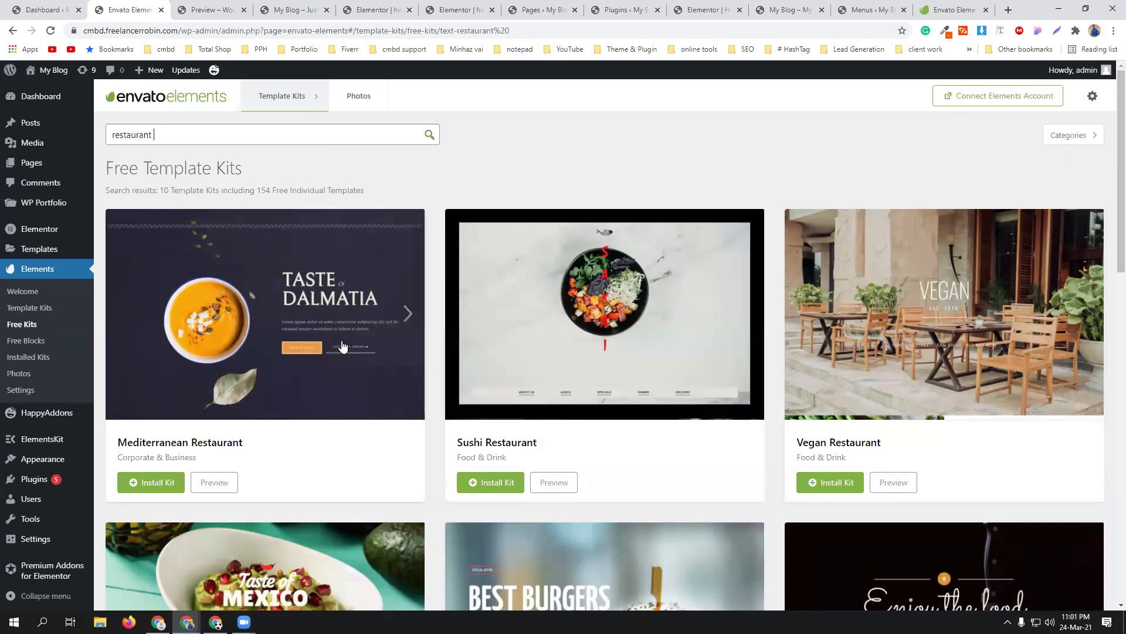
# Browse the restaurant kits and open the previews of the Mediterranean Restaurant and Sushi Restaurant kits.
pyautogui.scroll(-14, 676, 333)
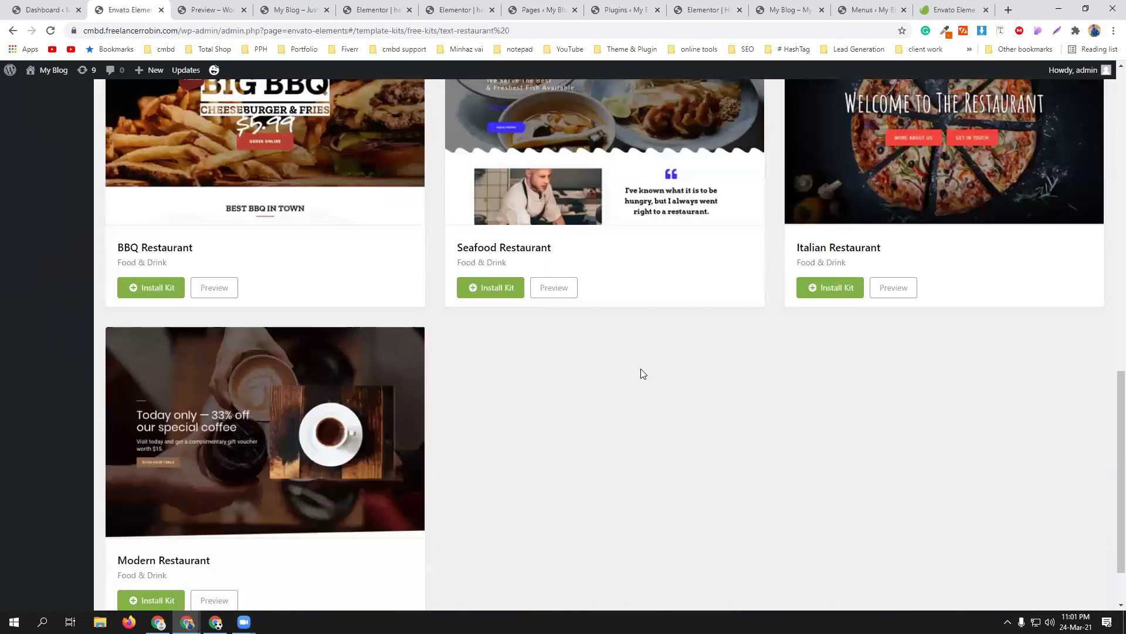
pyautogui.scroll(7, 640, 367)
pyautogui.scroll(7, 517, 179)
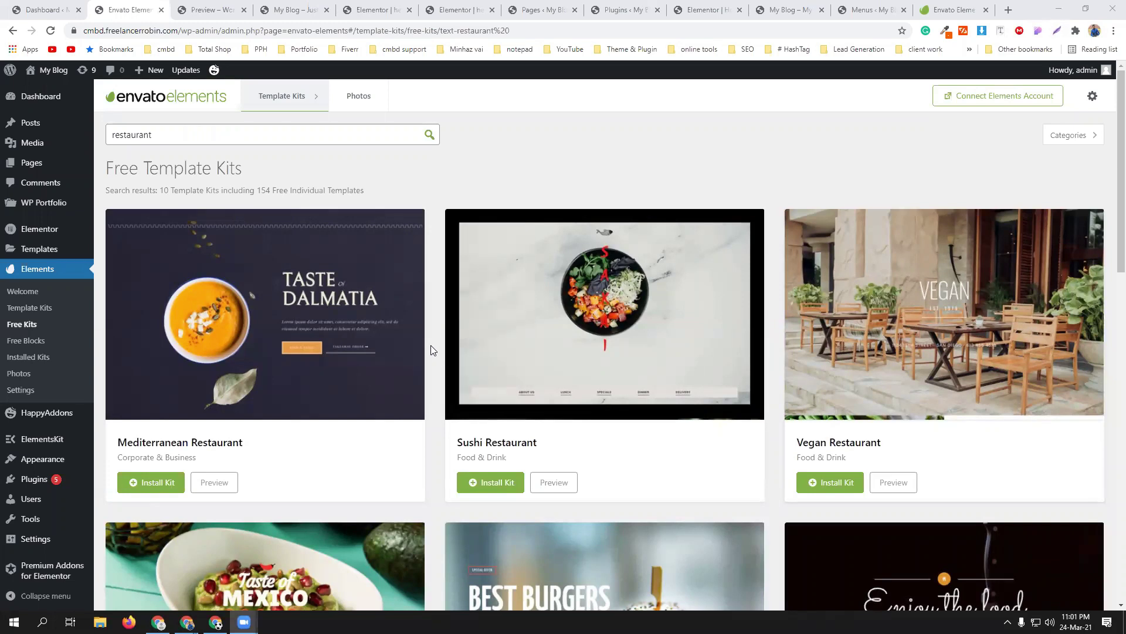
pyautogui.scroll(-2, 432, 350)
pyautogui.scroll(2, 432, 350)
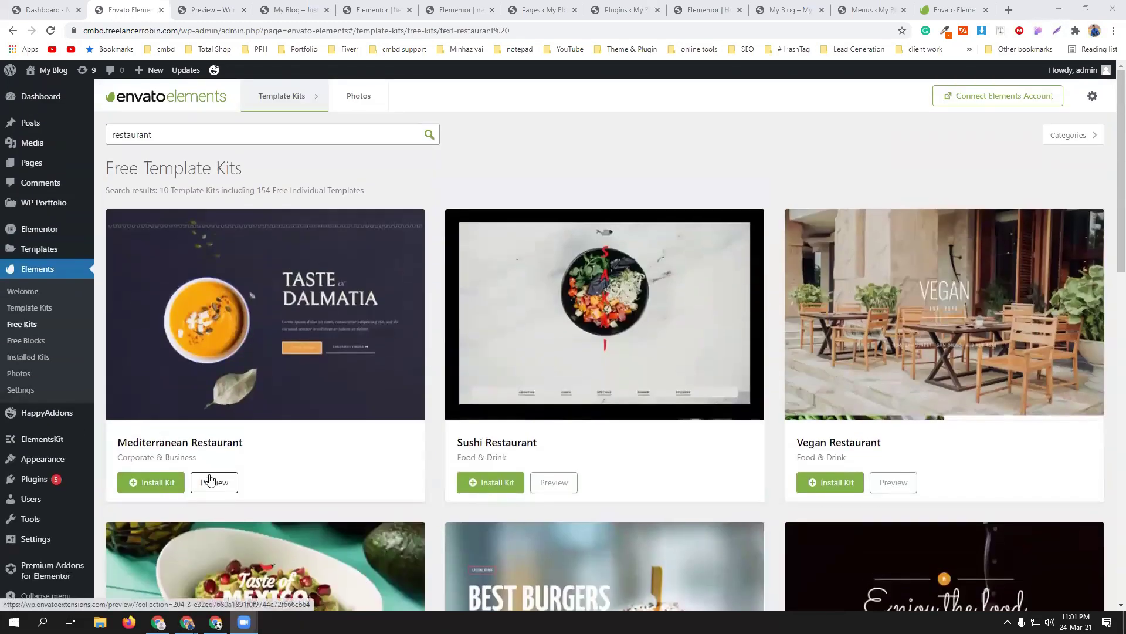
pyautogui.click(210, 479)
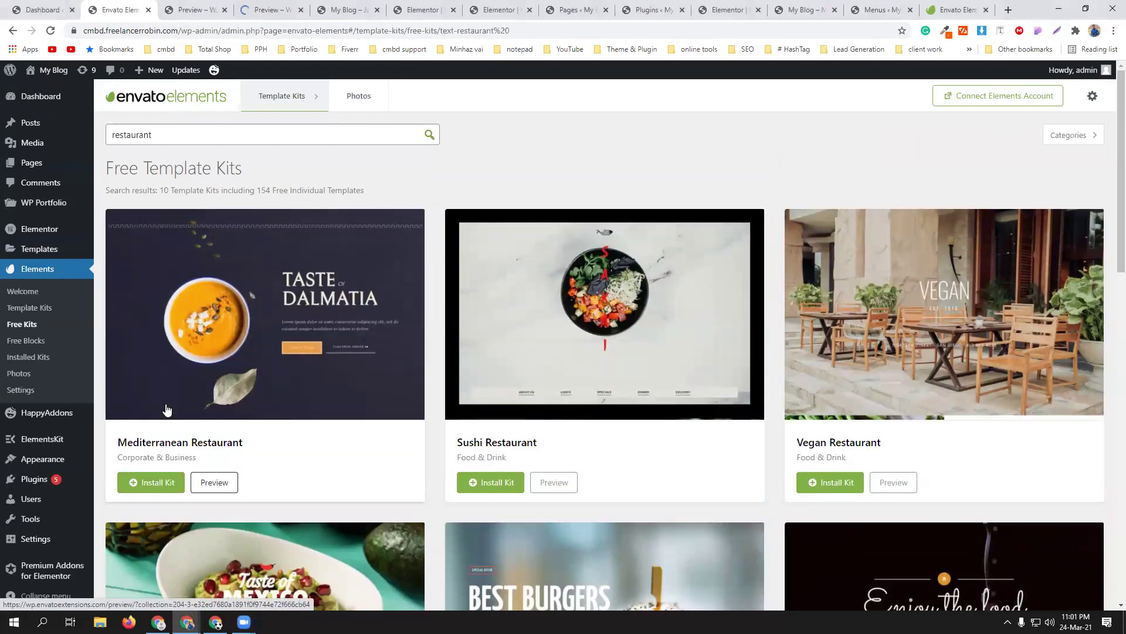
pyautogui.click(557, 482)
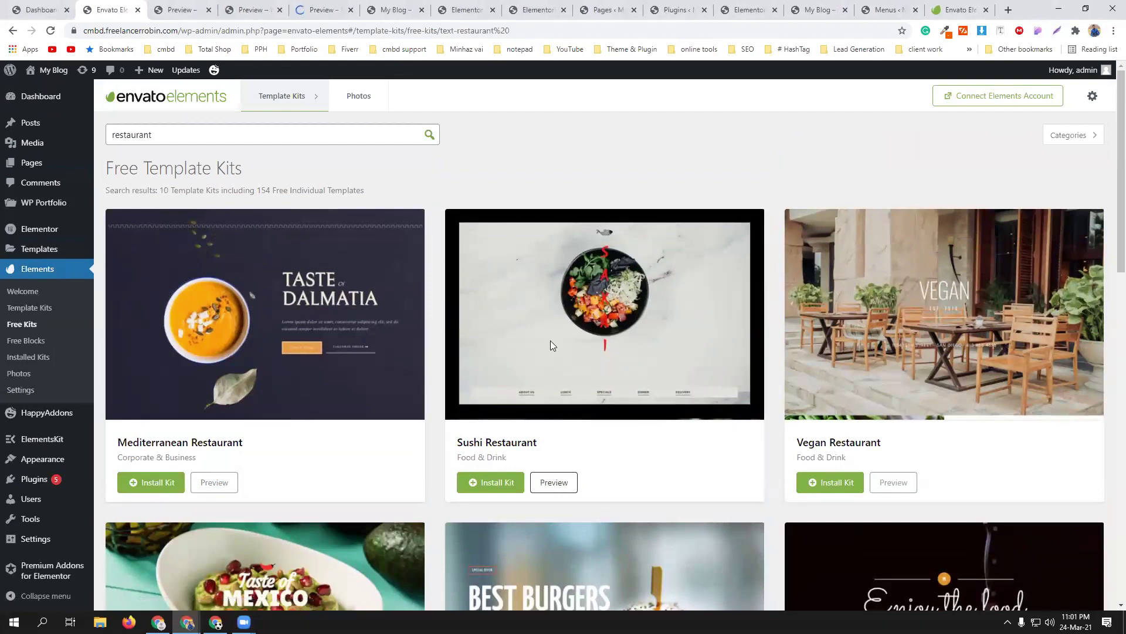
# Examine all page templates in the Mediterranean Restaurant kit preview, from the Home layouts down to Reservations (Pro).
pyautogui.click(252, 10)
pyautogui.scroll(-3, 980, 410)
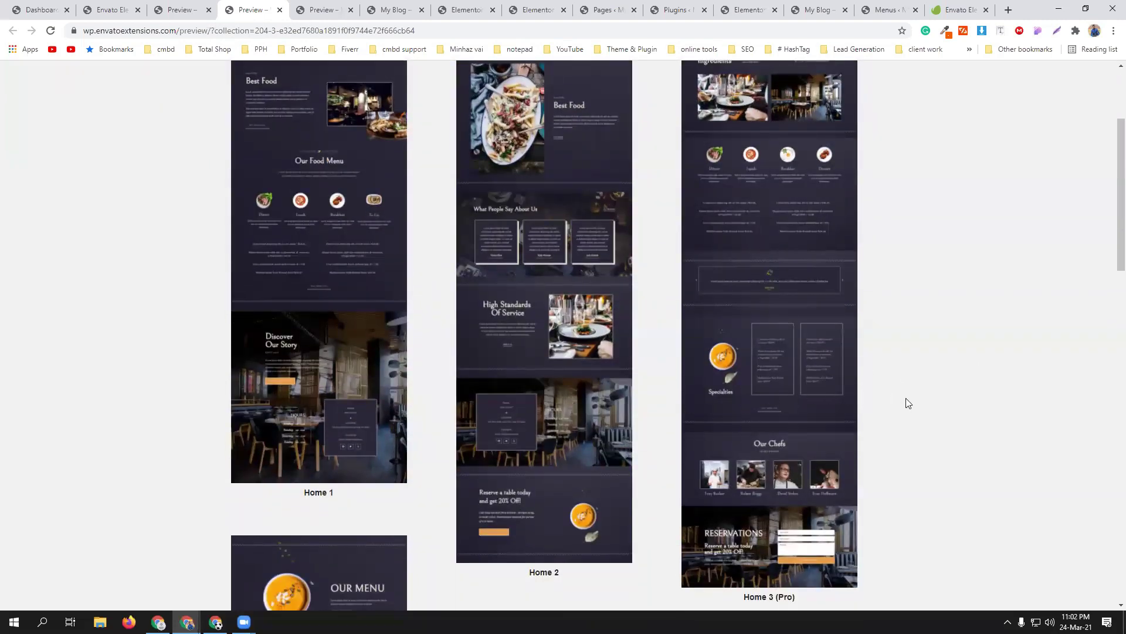
pyautogui.scroll(-7, 906, 398)
pyautogui.scroll(-6, 754, 381)
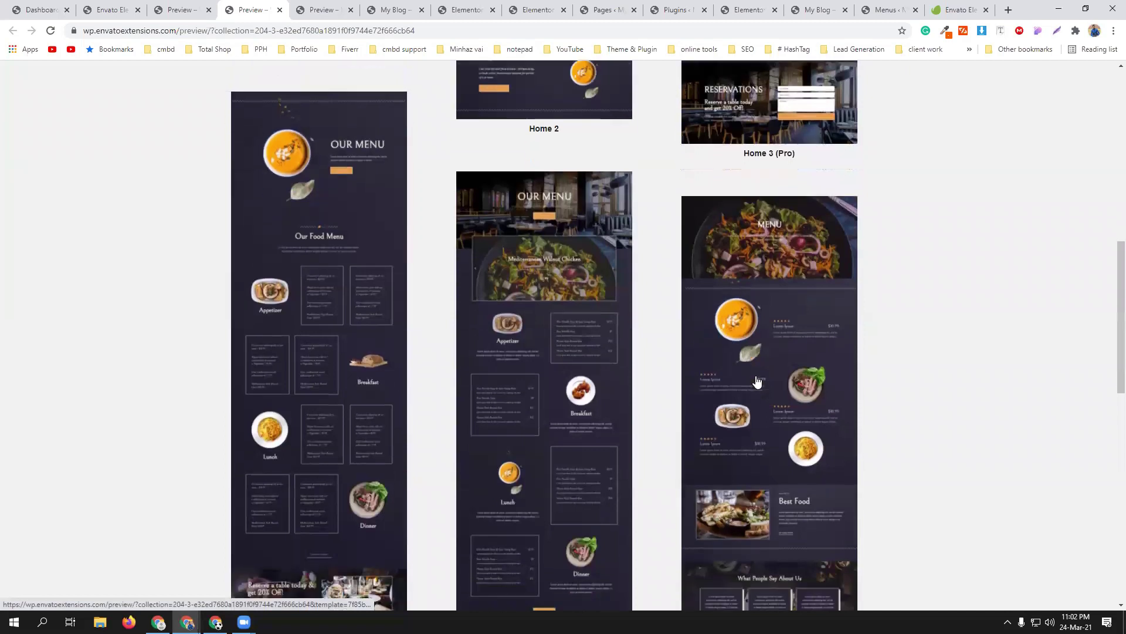
pyautogui.scroll(-4, 989, 379)
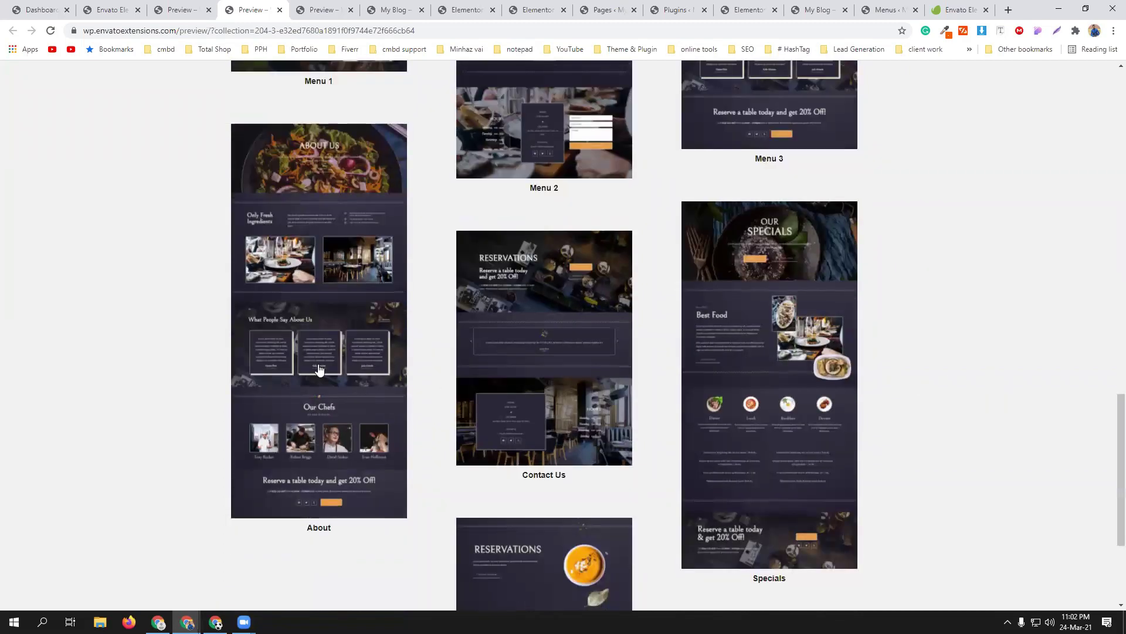
pyautogui.scroll(-3, 319, 369)
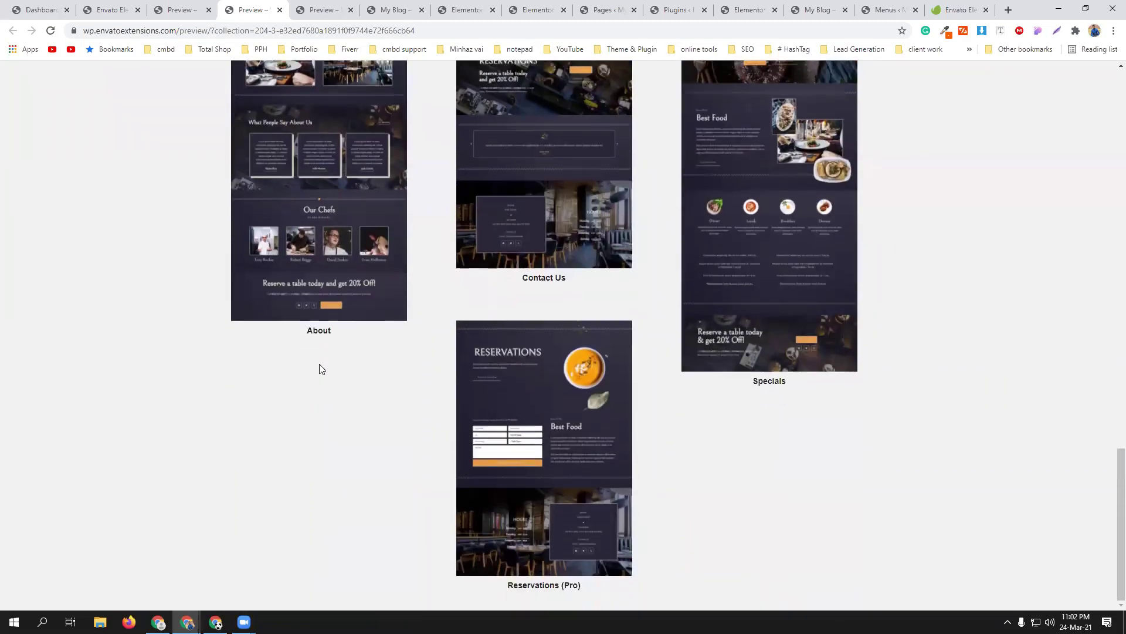
pyautogui.scroll(5, 585, 453)
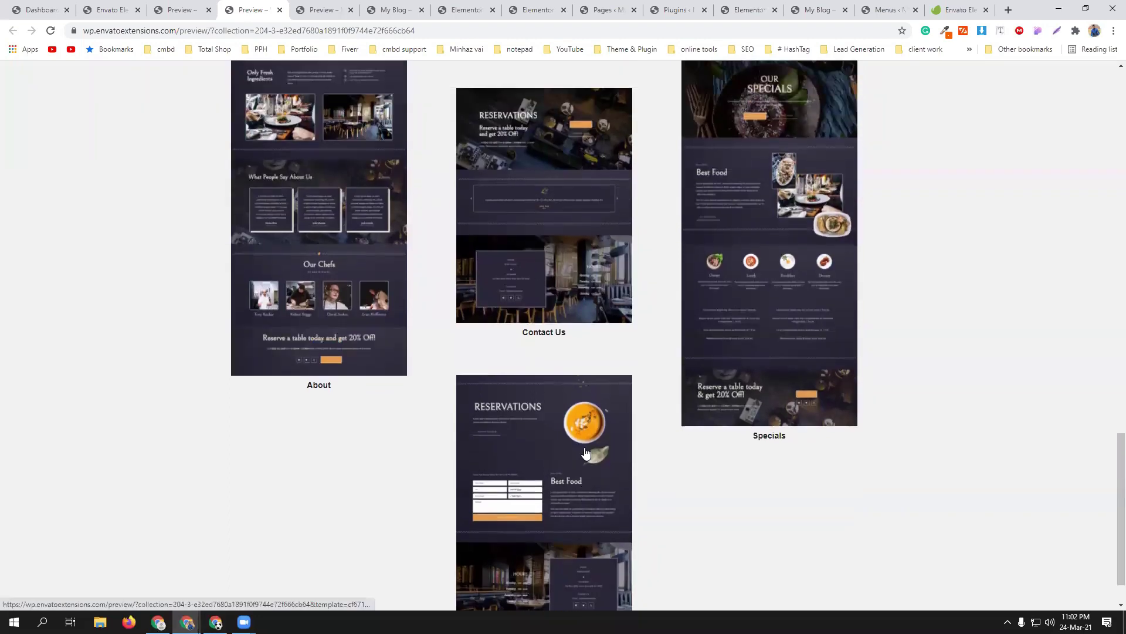
pyautogui.scroll(15, 586, 453)
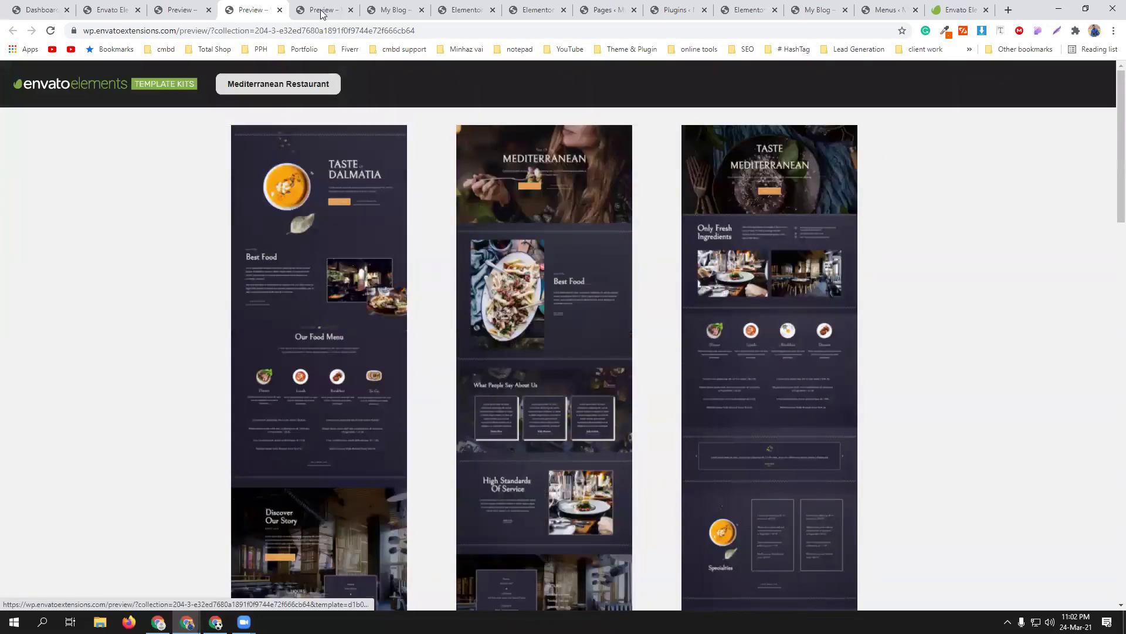
# Examine all page templates in the Sushi Restaurant kit preview, including the Home, About Us, Menu, Promotions, Team, Locations and Popup designs.
pyautogui.click(322, 10)
pyautogui.scroll(-4, 1051, 410)
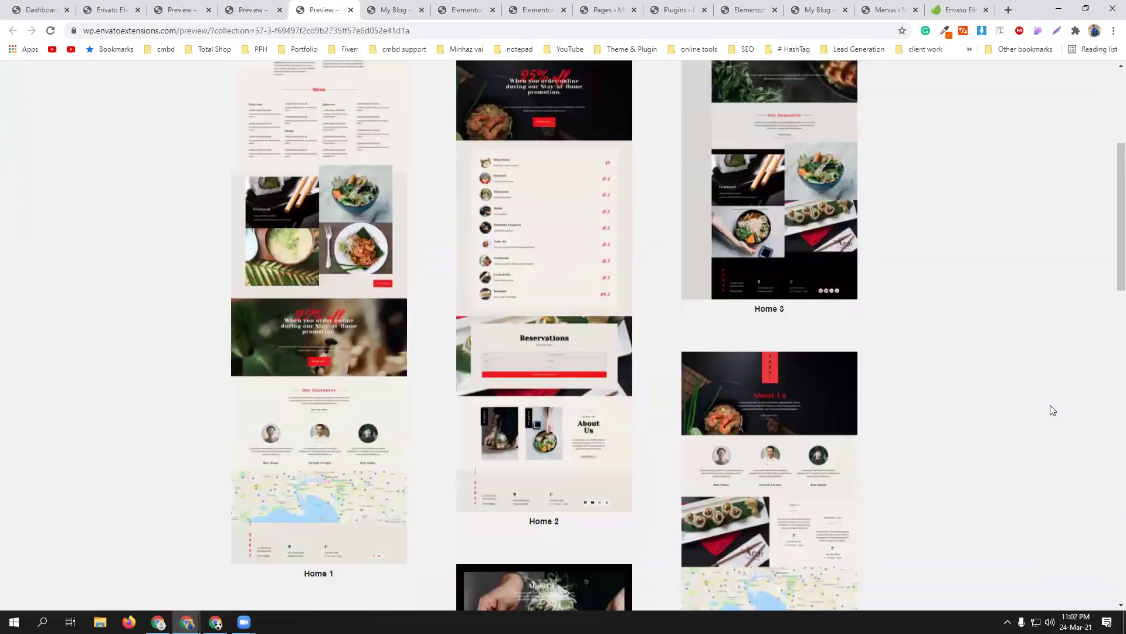
pyautogui.scroll(-6, 871, 417)
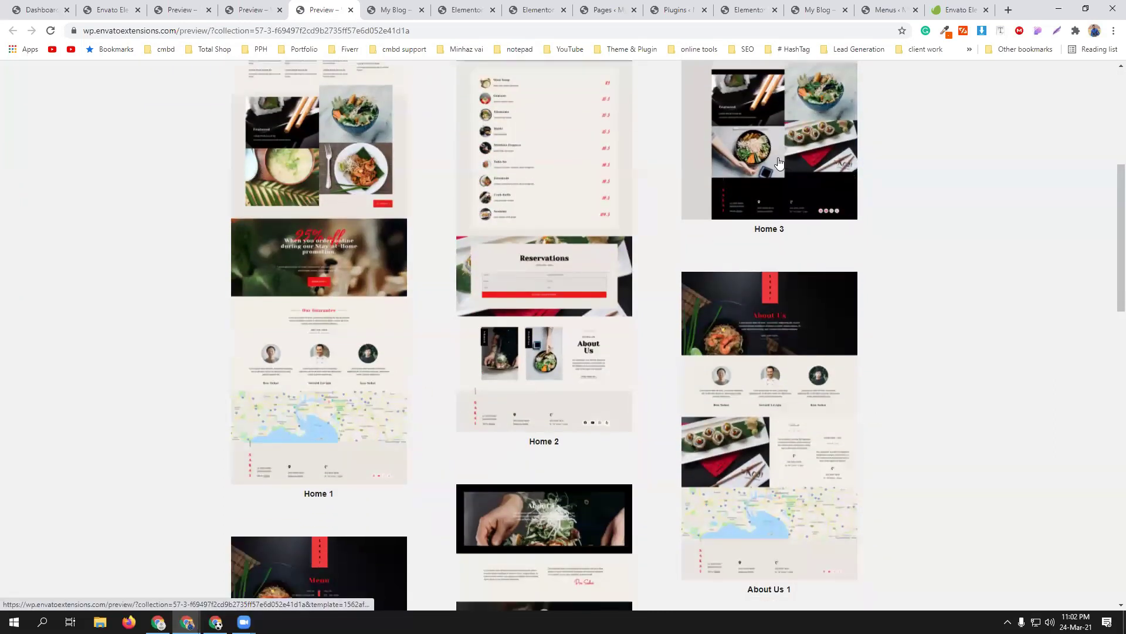
pyautogui.scroll(-4, 779, 164)
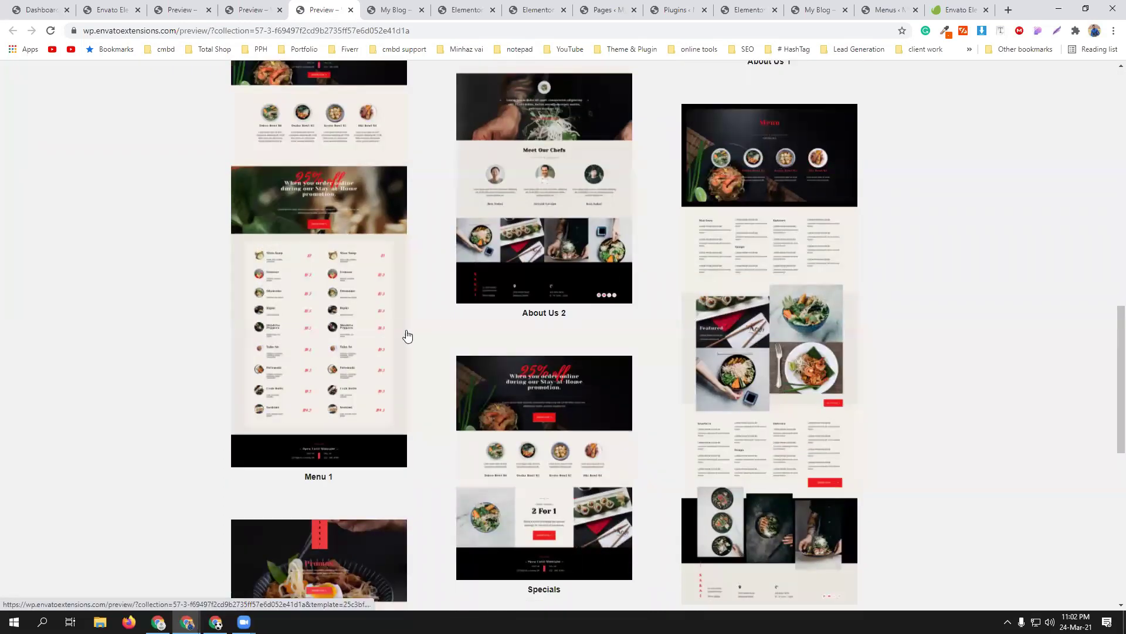
pyautogui.scroll(3, 315, 370)
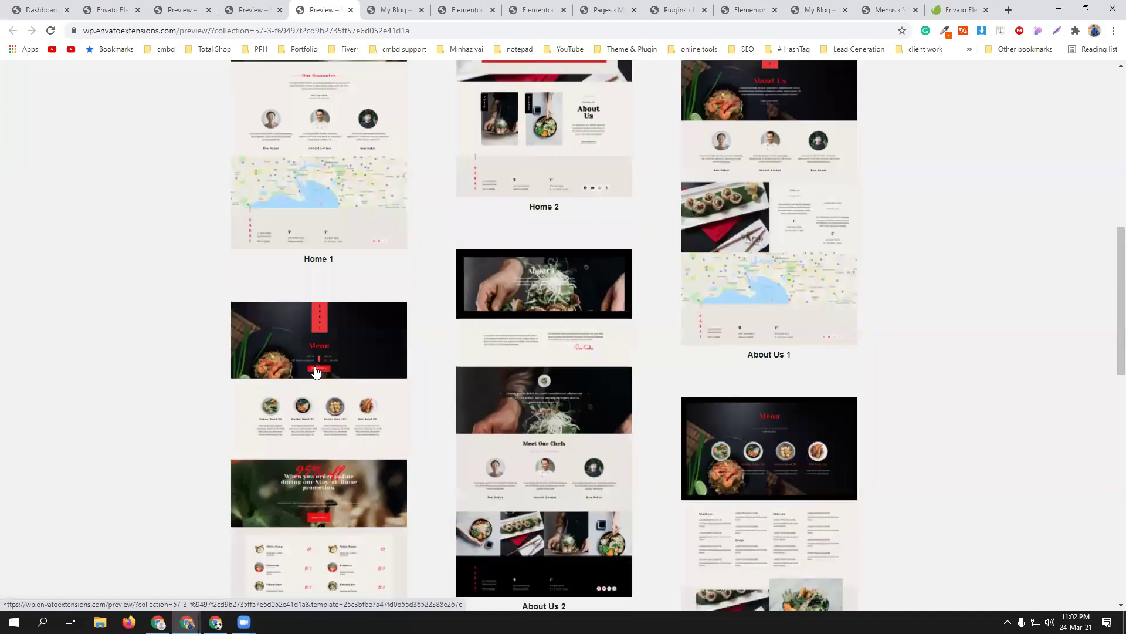
pyautogui.scroll(4, 315, 370)
pyautogui.scroll(-10, 315, 371)
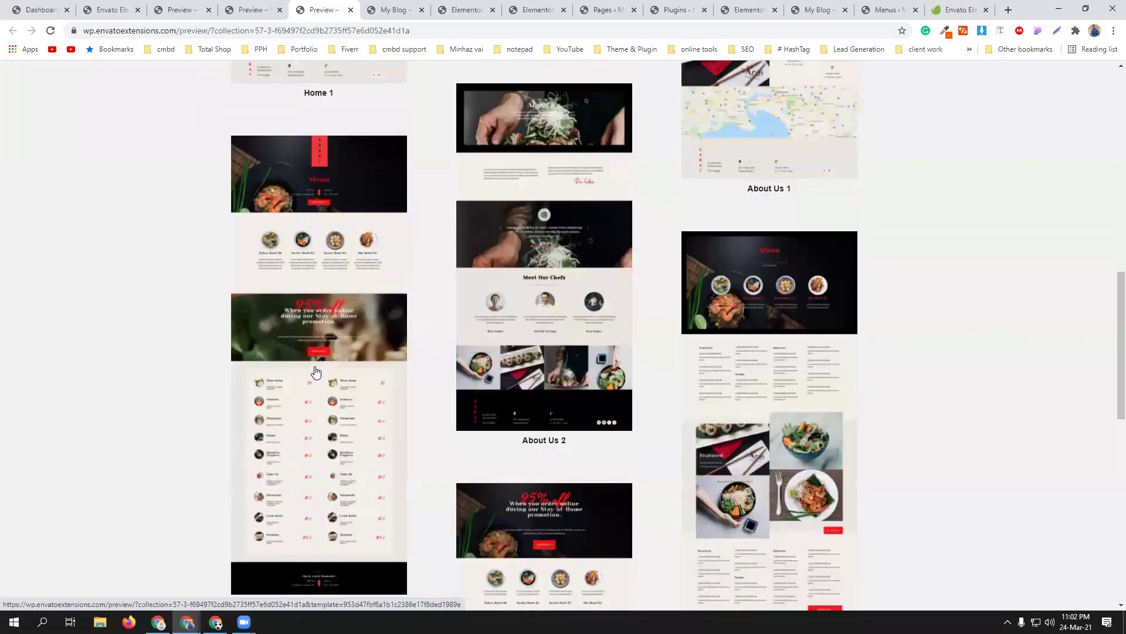
pyautogui.scroll(-6, 315, 371)
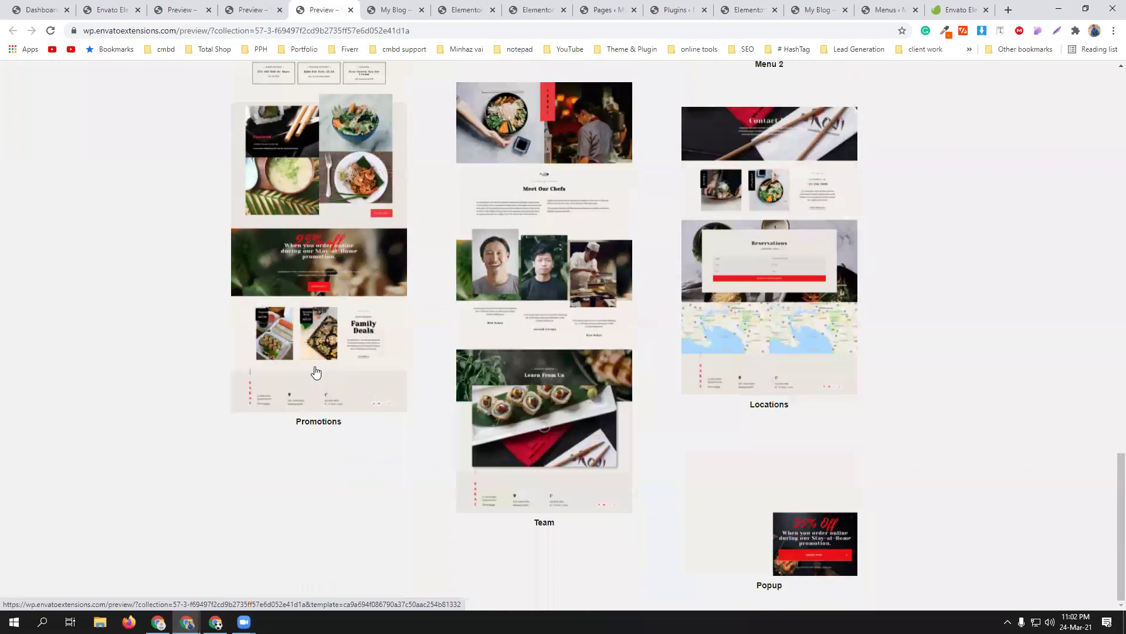
pyautogui.scroll(5, 315, 370)
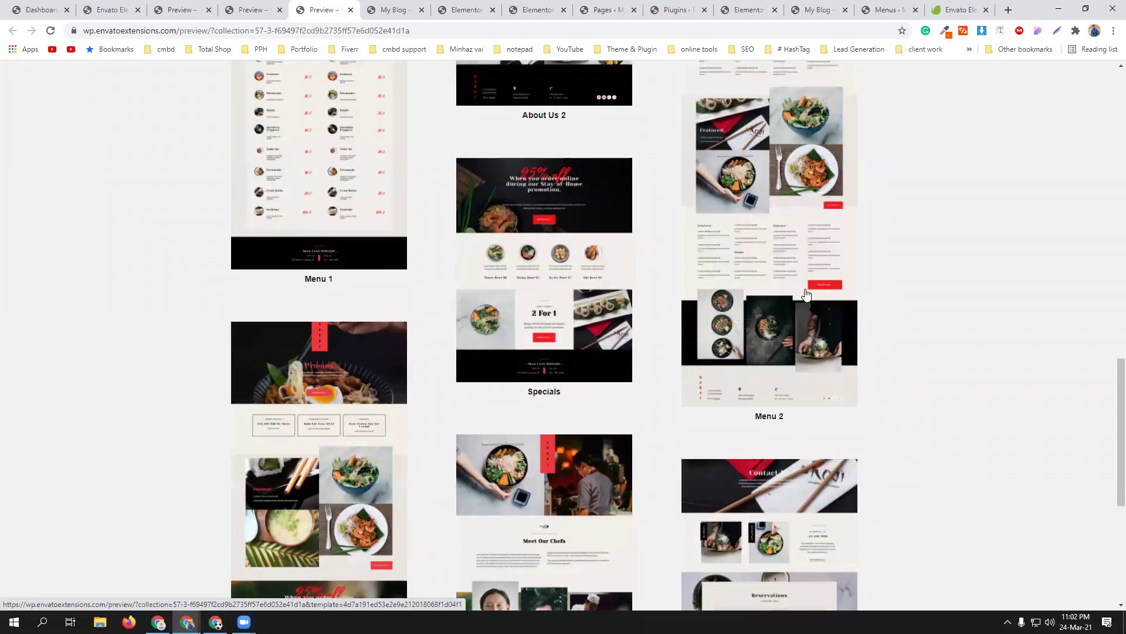
pyautogui.scroll(-5, 805, 293)
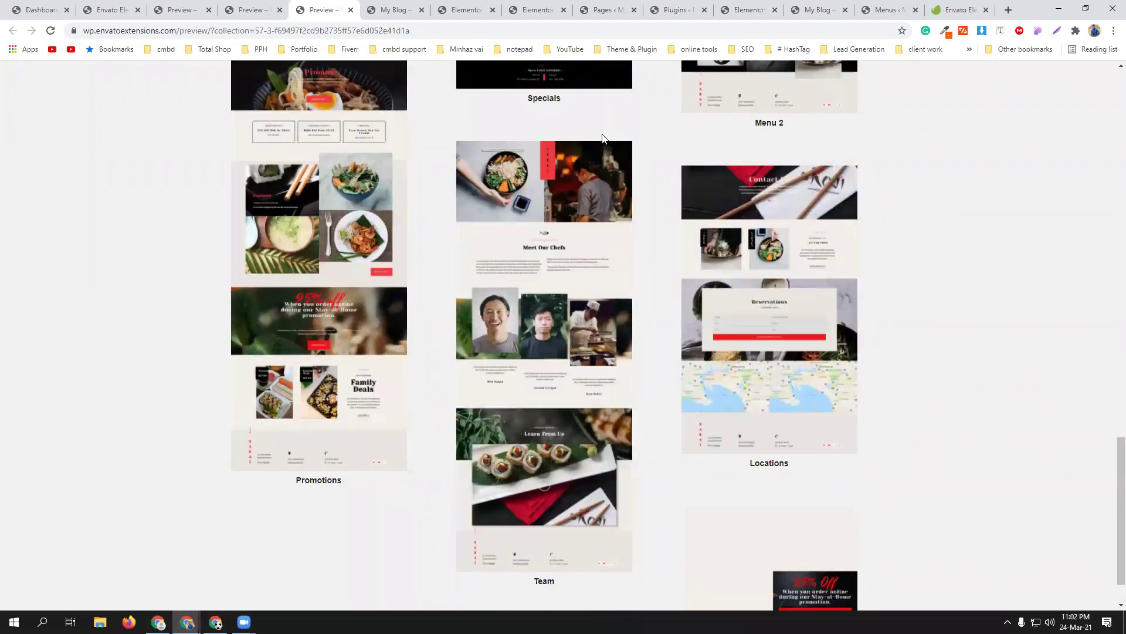
pyautogui.scroll(-1, 607, 324)
pyautogui.scroll(8, 692, 376)
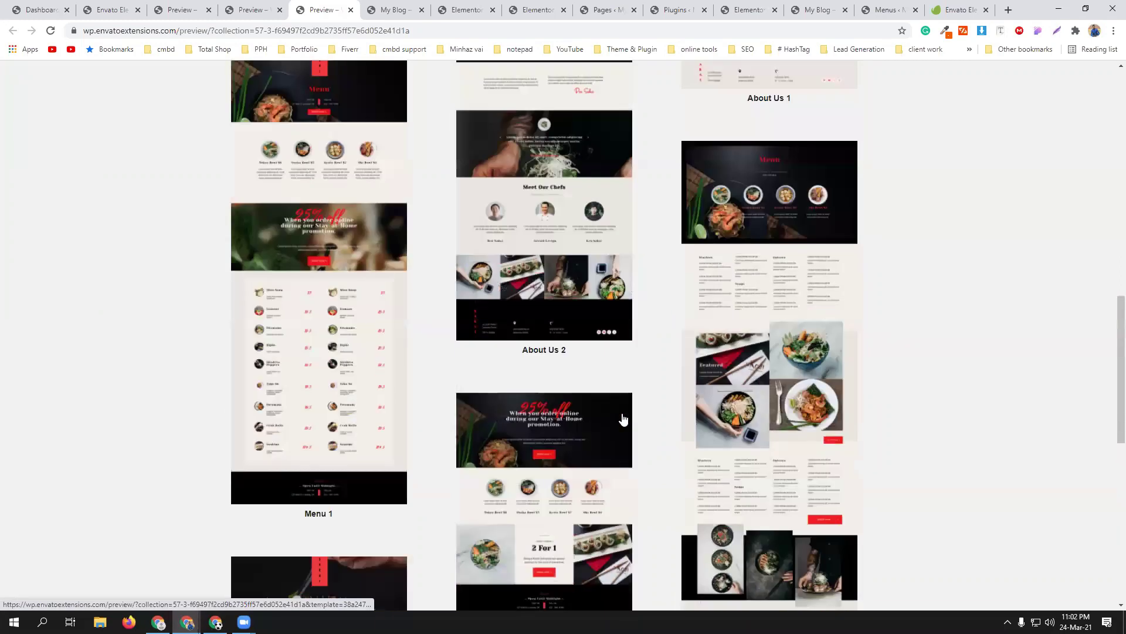
pyautogui.scroll(8, 623, 418)
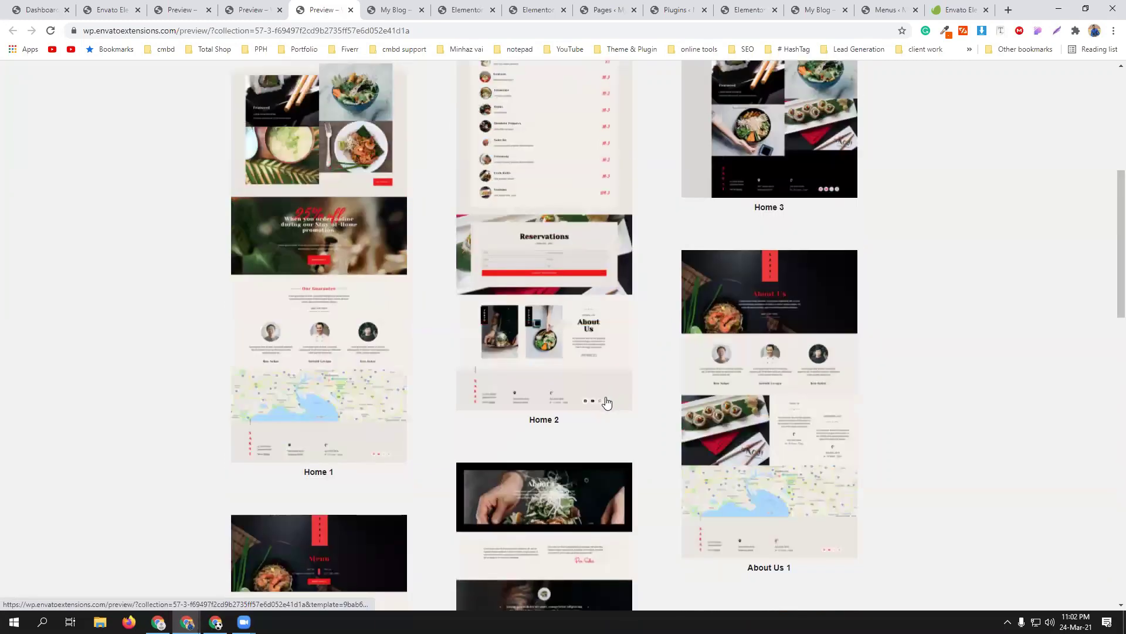
pyautogui.scroll(4, 607, 405)
pyautogui.scroll(3, 568, 432)
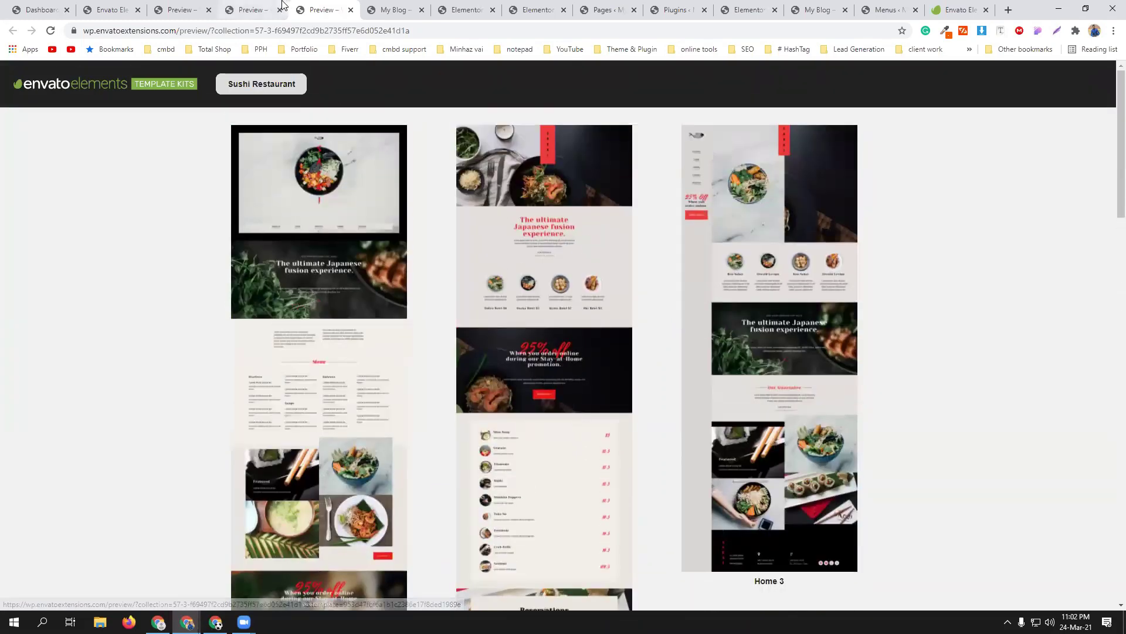
# Compare the Mediterranean Restaurant kit's Home layouts with the Sushi Restaurant kit's Home, About Us and Menu pages.
pyautogui.click(265, 9)
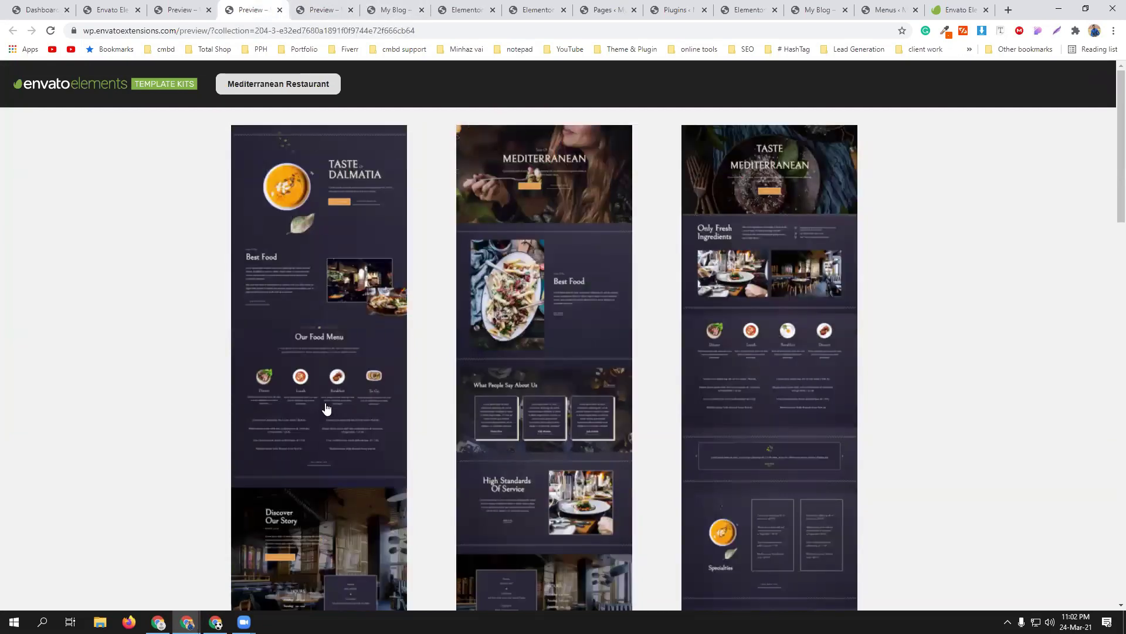
pyautogui.scroll(-4, 327, 409)
pyautogui.scroll(4, 317, 375)
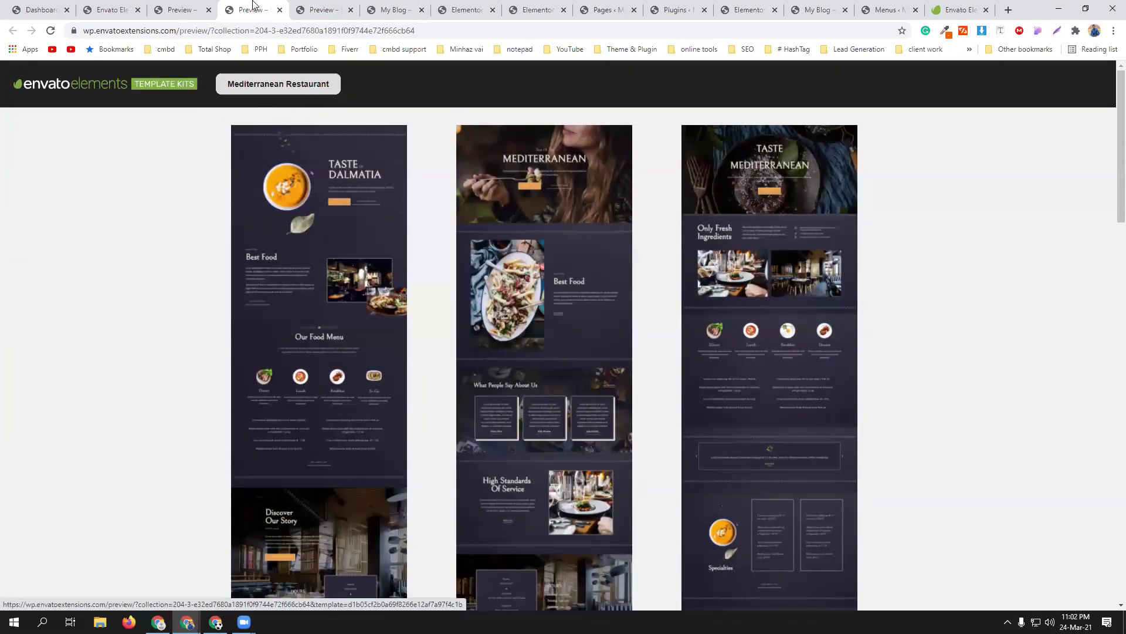
pyautogui.click(324, 9)
pyautogui.scroll(-10, 608, 327)
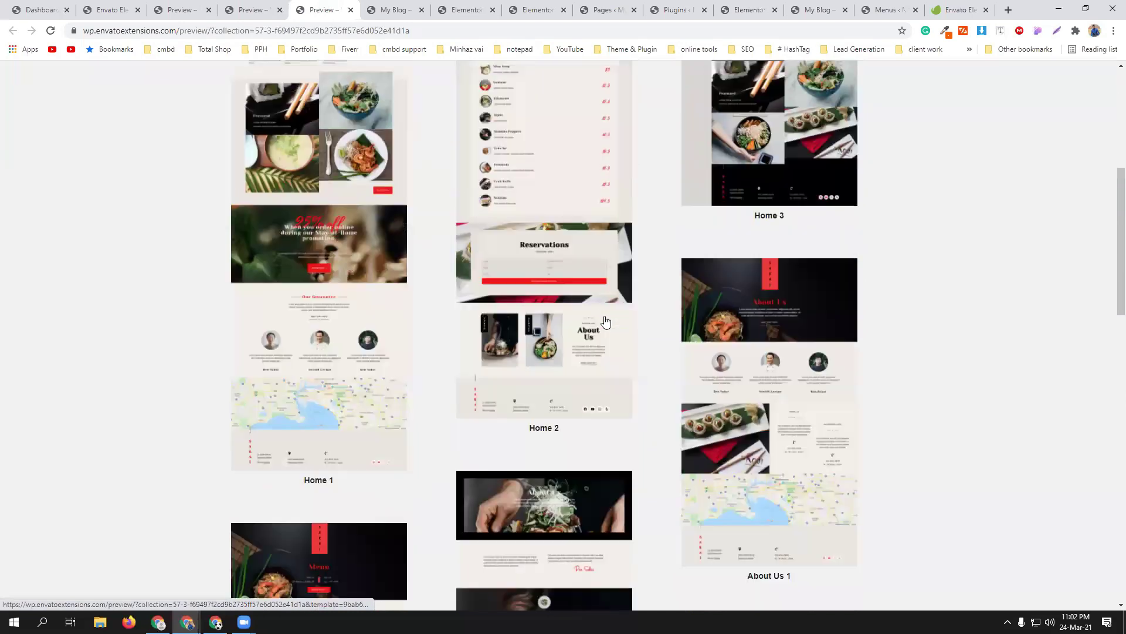
pyautogui.scroll(-8, 605, 322)
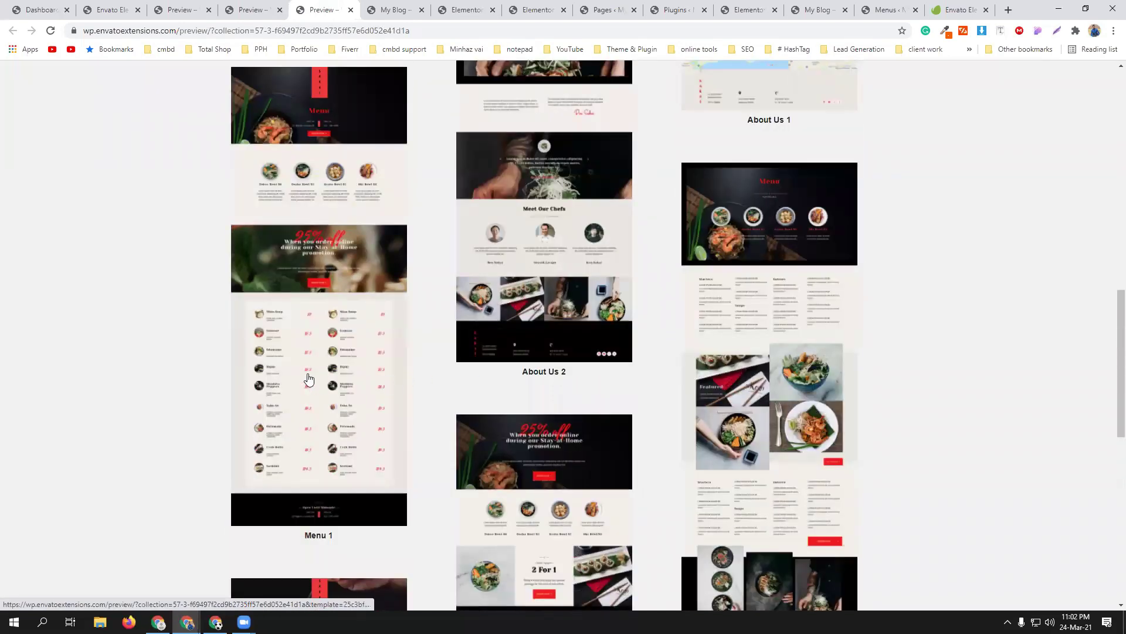
# Review the Sushi Restaurant kit's Menu, About Us and Home layouts again, with a brief comparison against the Mediterranean Restaurant kit.
pyautogui.scroll(3, 299, 381)
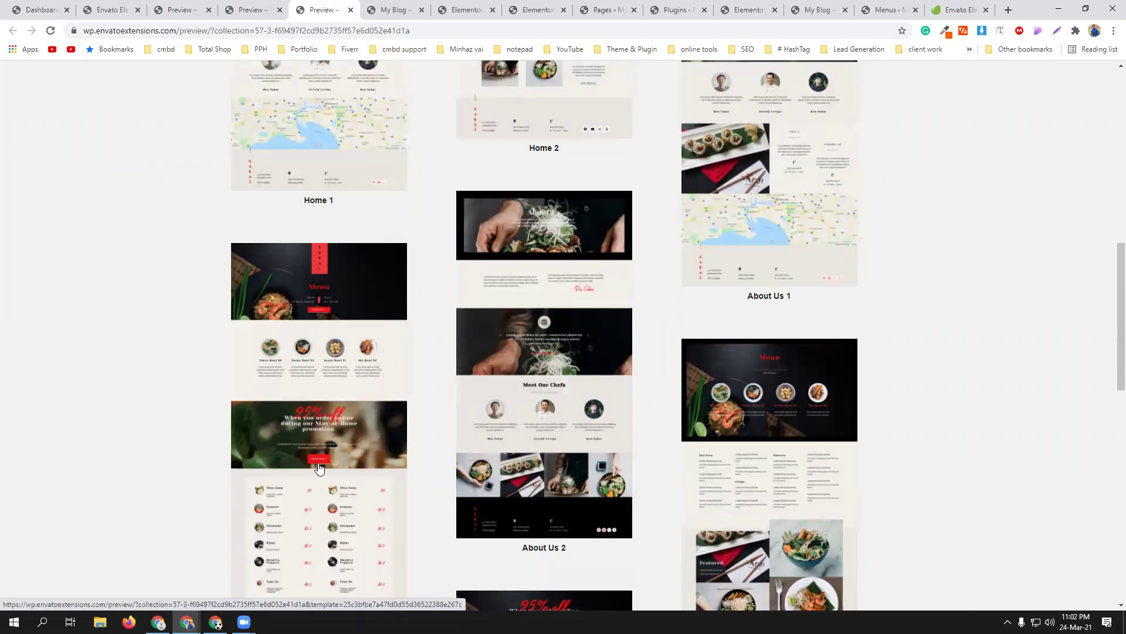
pyautogui.scroll(6, 352, 449)
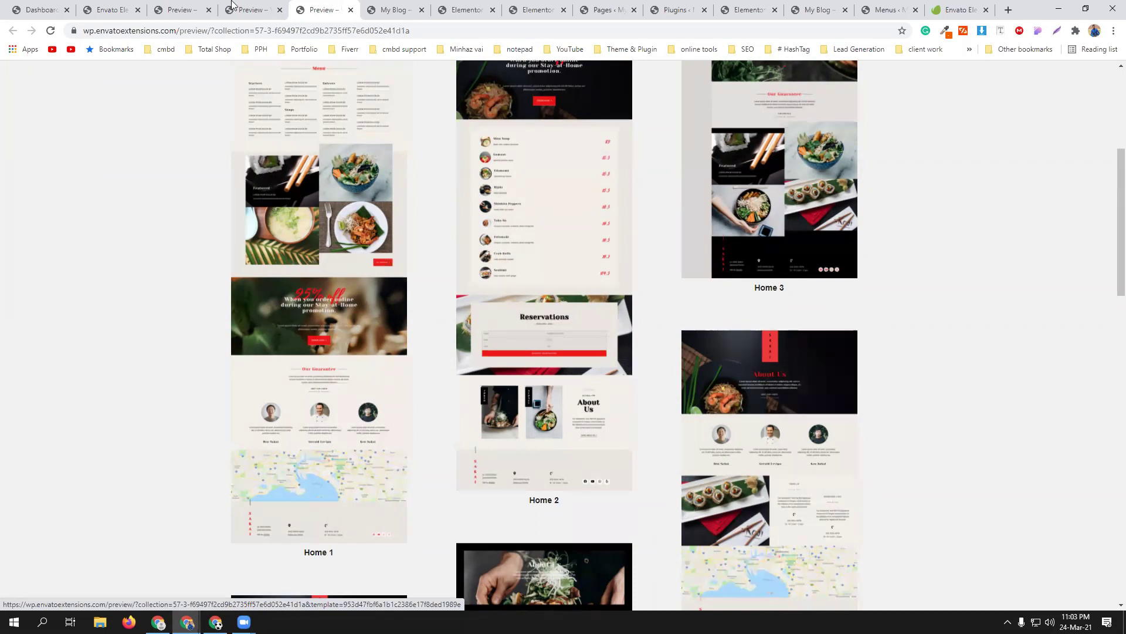
pyautogui.hotkey('ctrl', 'shift', 'Tab')
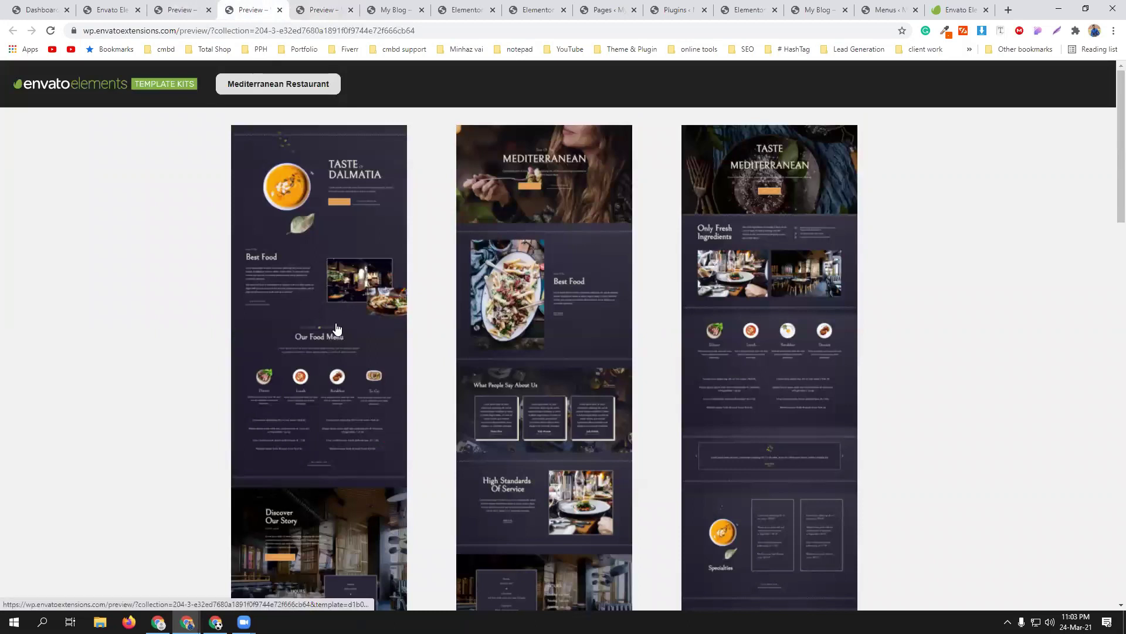
pyautogui.hotkey('ctrl', 'Tab')
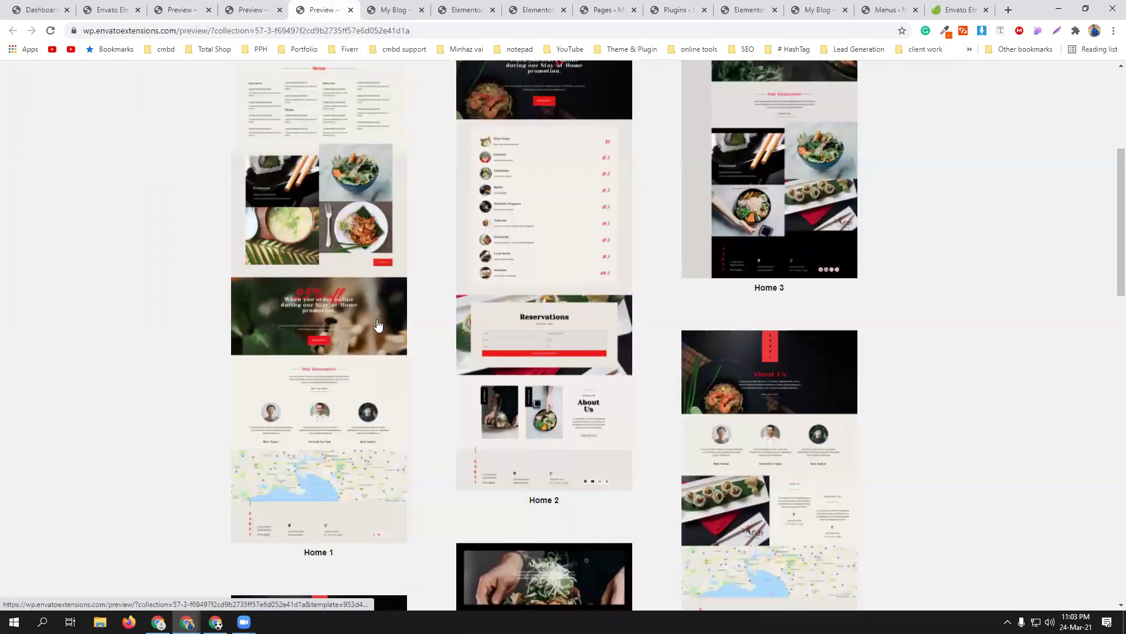
pyautogui.scroll(-7, 376, 324)
pyautogui.scroll(-1, 354, 384)
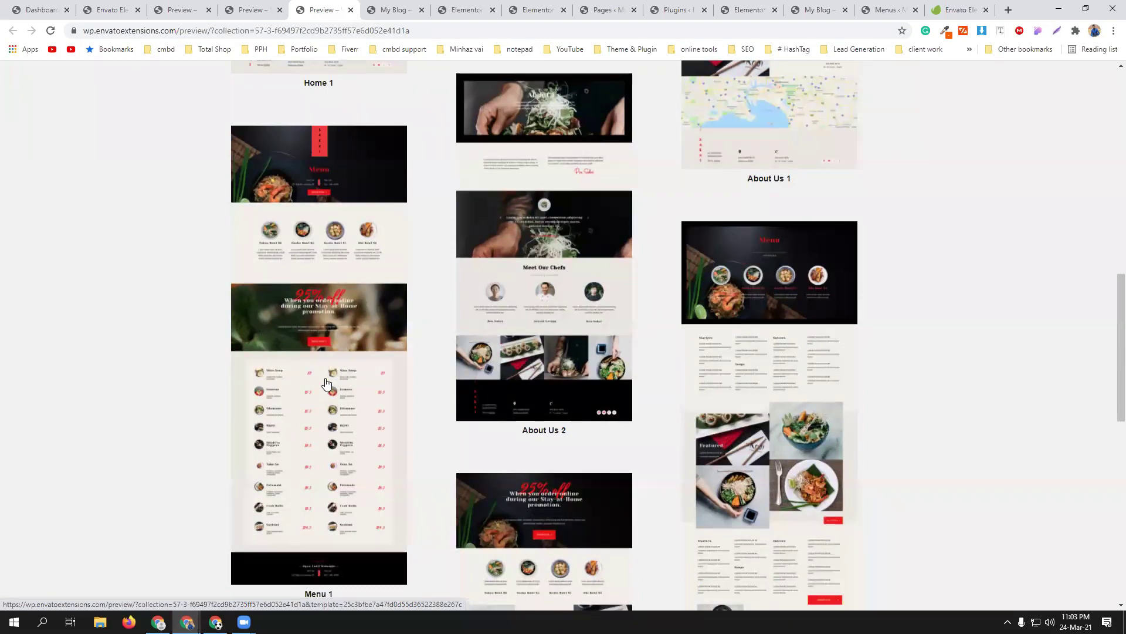
pyautogui.scroll(5, 327, 383)
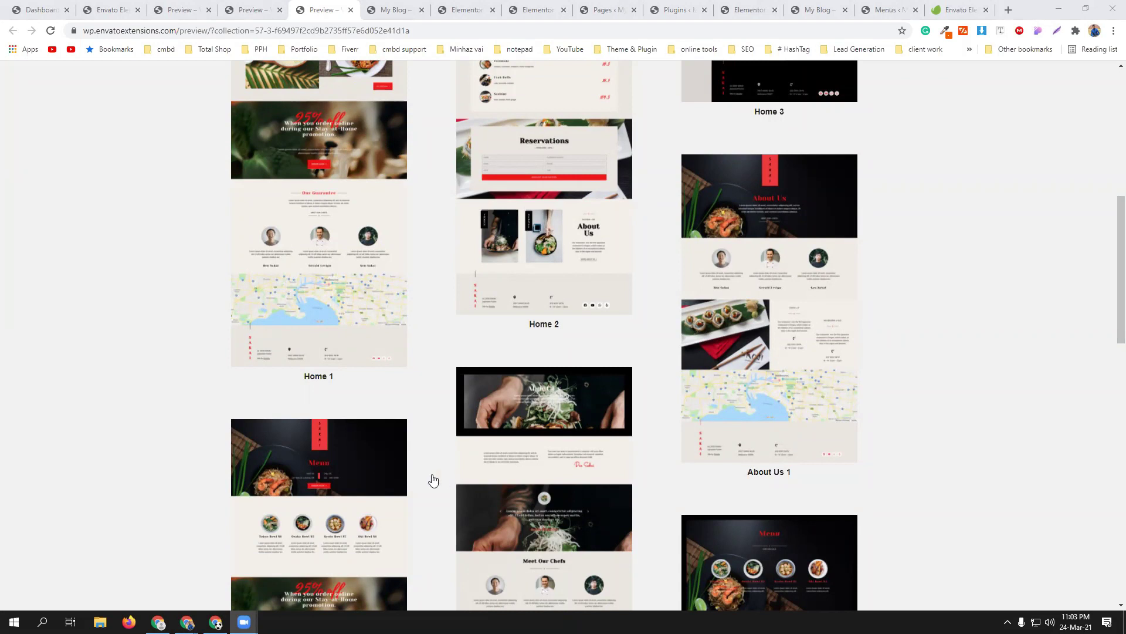
pyautogui.scroll(5, 361, 312)
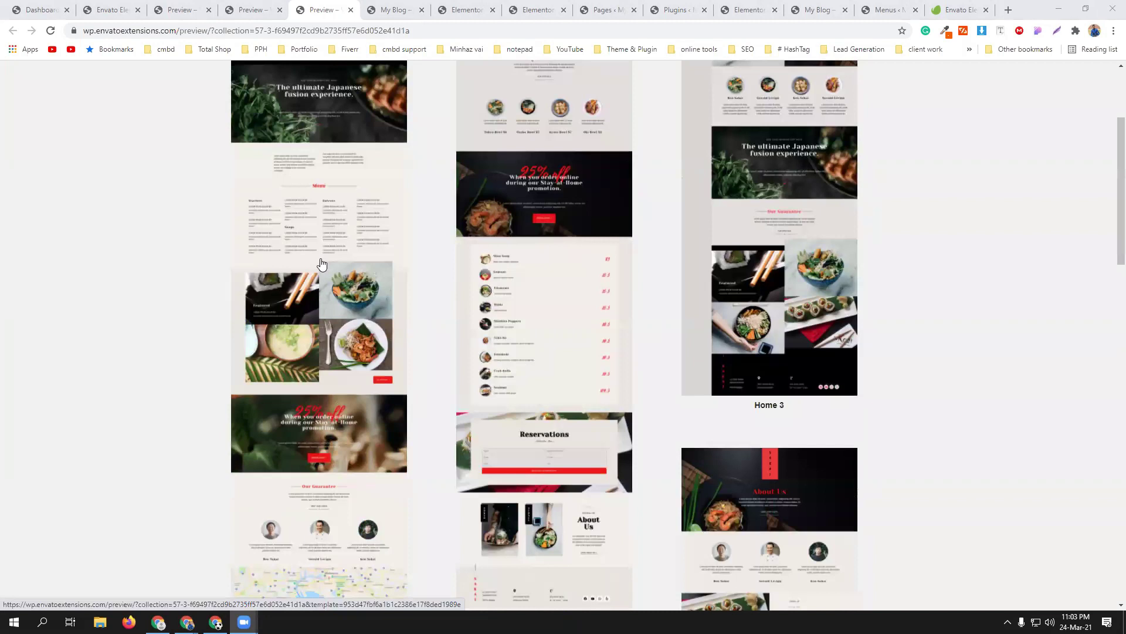
pyautogui.scroll(3, 319, 328)
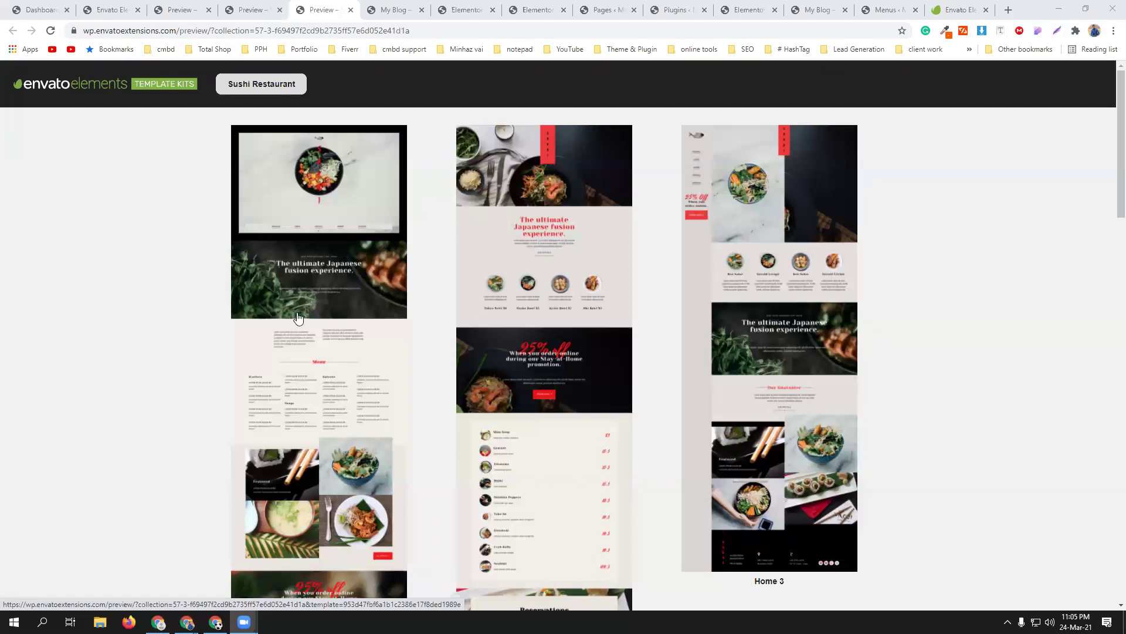
# Start a new WordPress page in a separate browser tab from the site's dashboard.
pyautogui.click(125, 7)
pyautogui.click(41, 9)
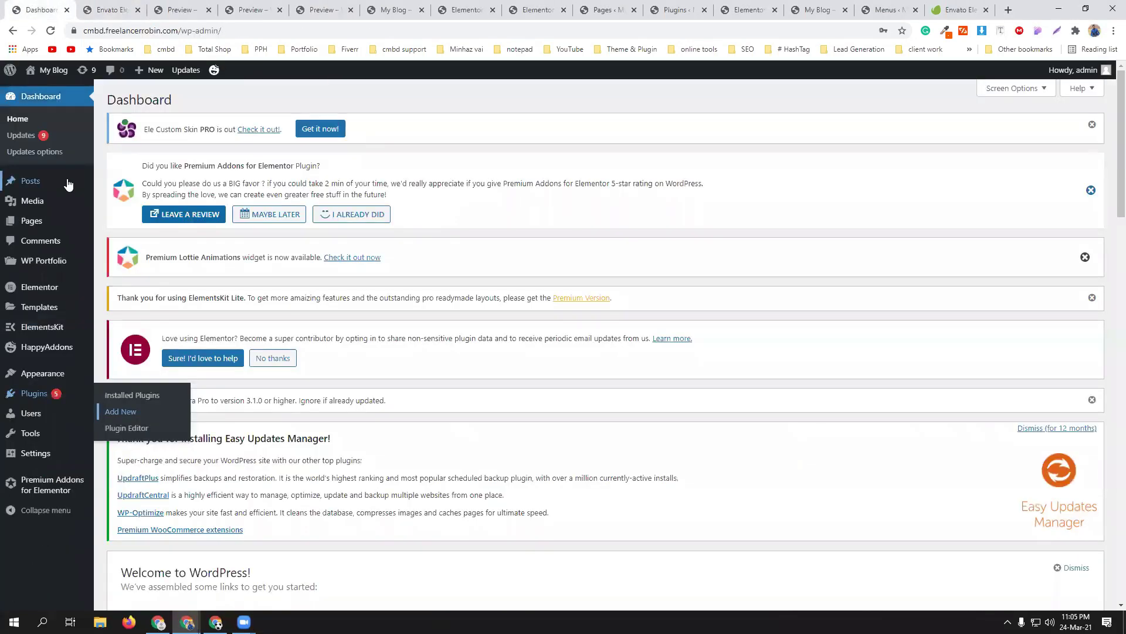
pyautogui.moveTo(37, 227)
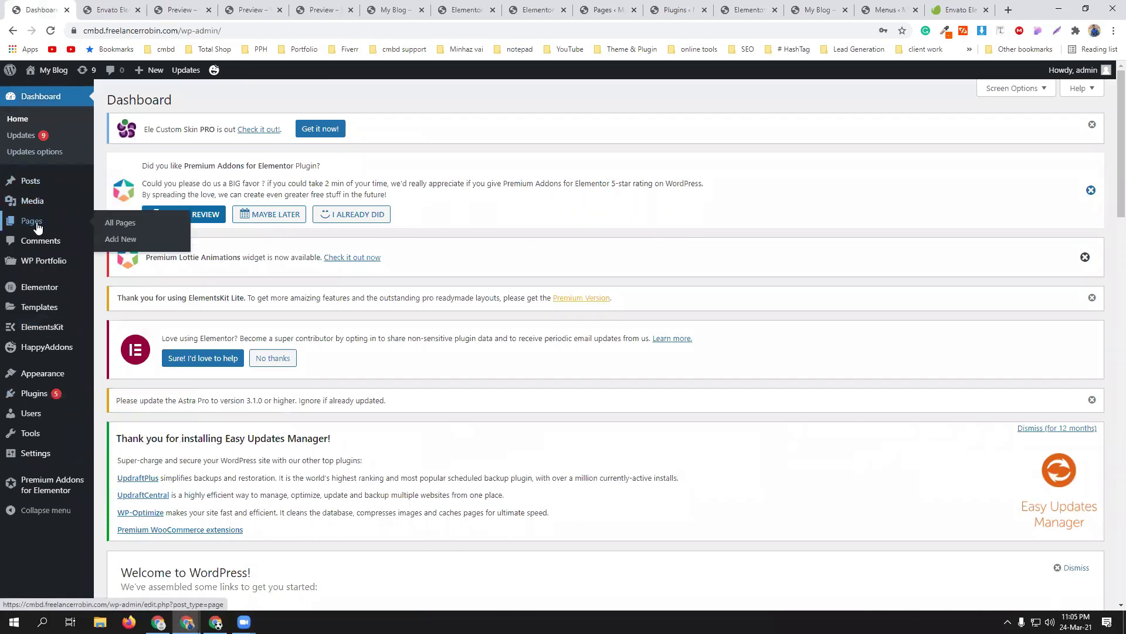
pyautogui.middleClick(121, 223)
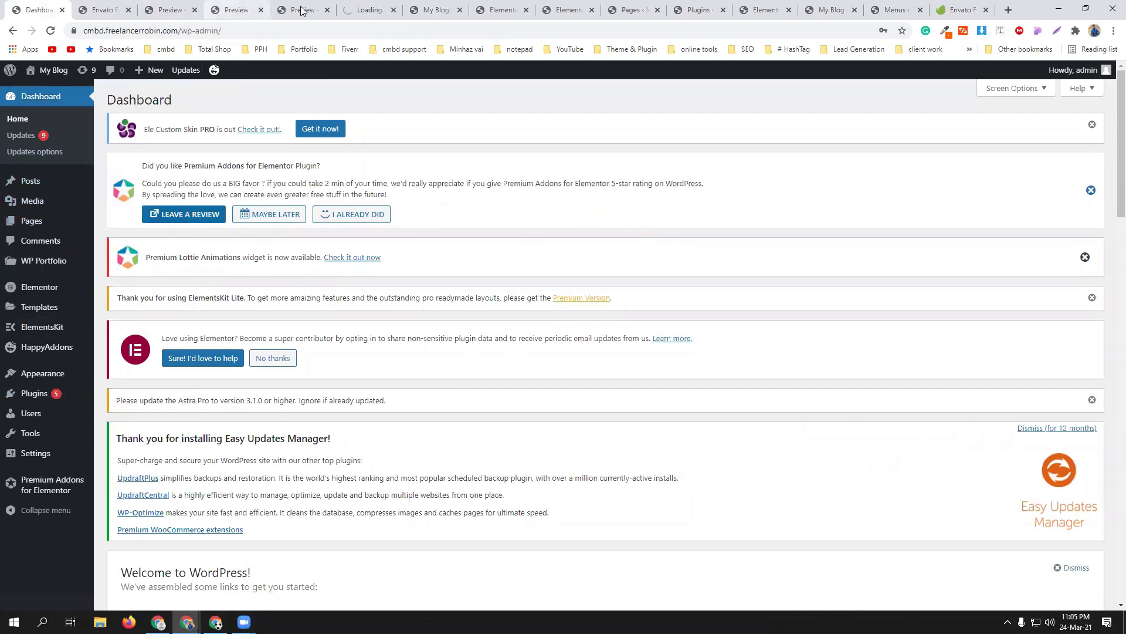
pyautogui.click(364, 10)
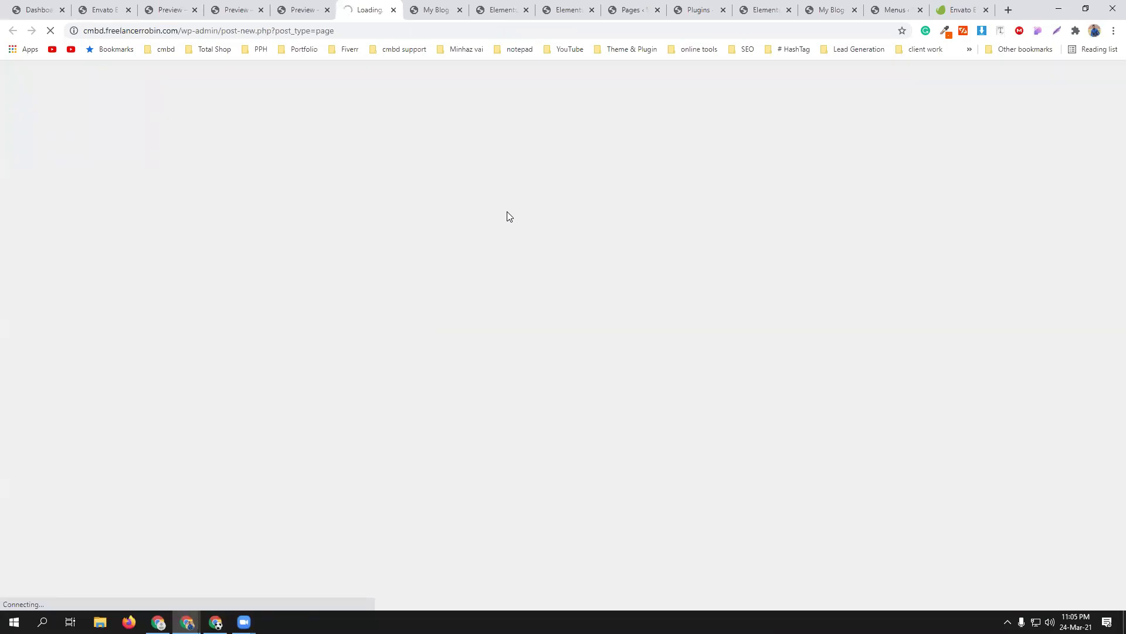
# Close the three open template kit previews, keeping the new page's tab.
pyautogui.click(327, 10)
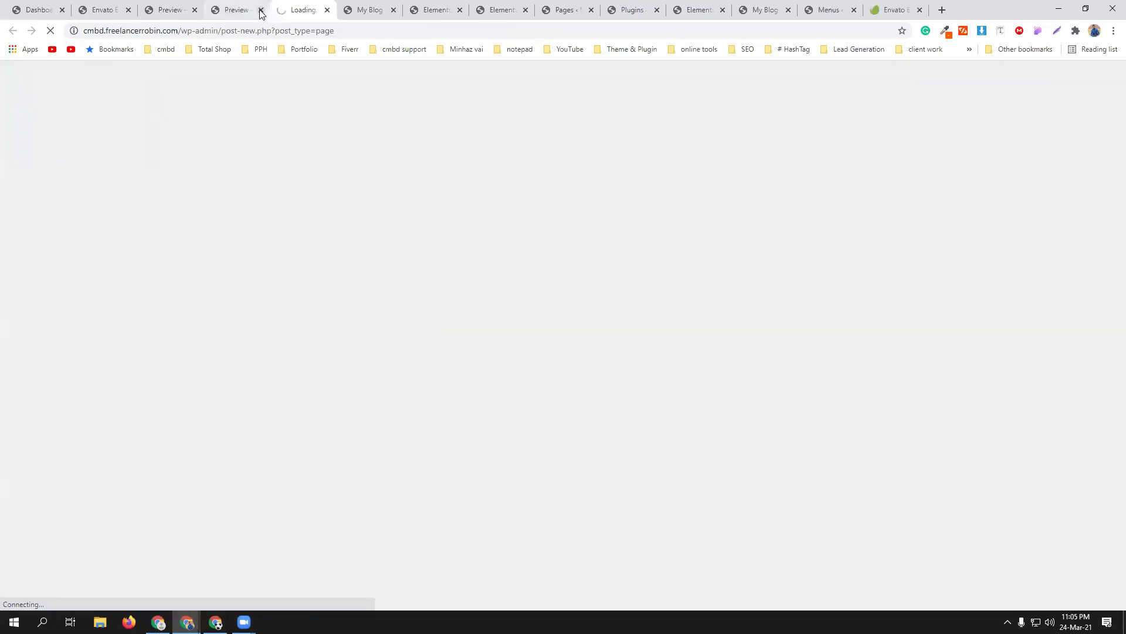
pyautogui.click(261, 10)
pyautogui.click(195, 10)
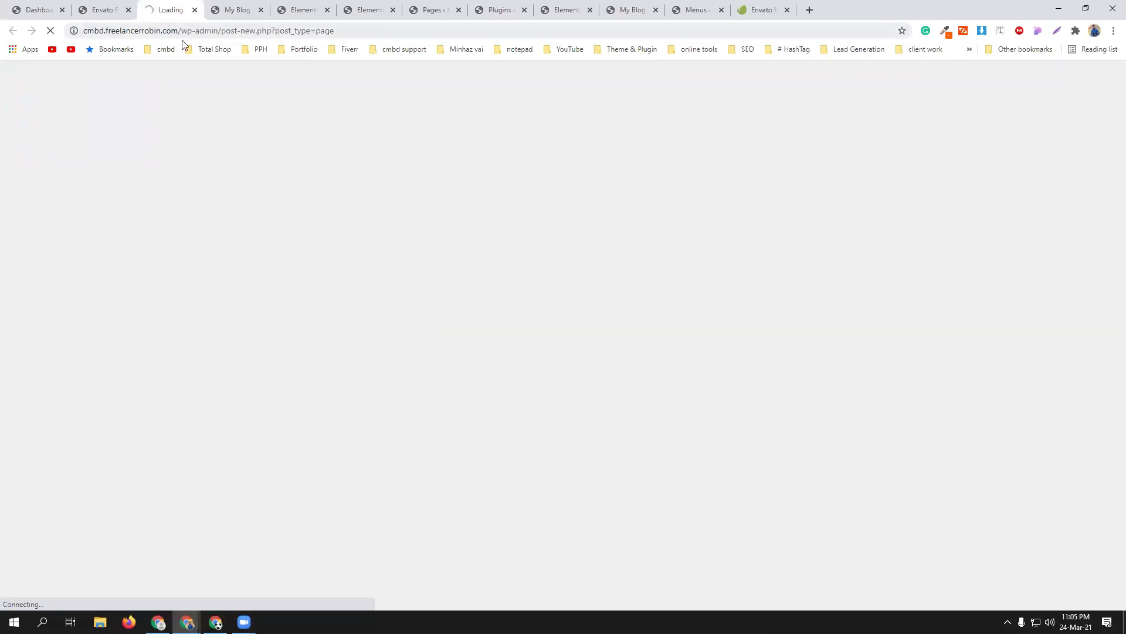
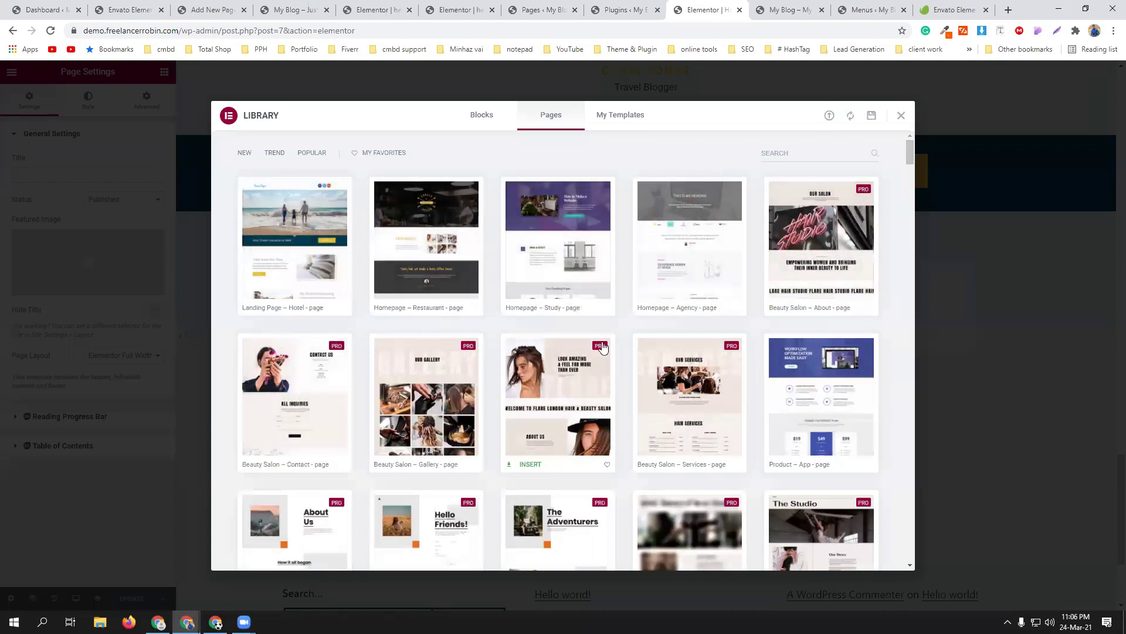
# Close the Elementor template library on the demo site and return to the WordPress dashboard.
pyautogui.click(901, 116)
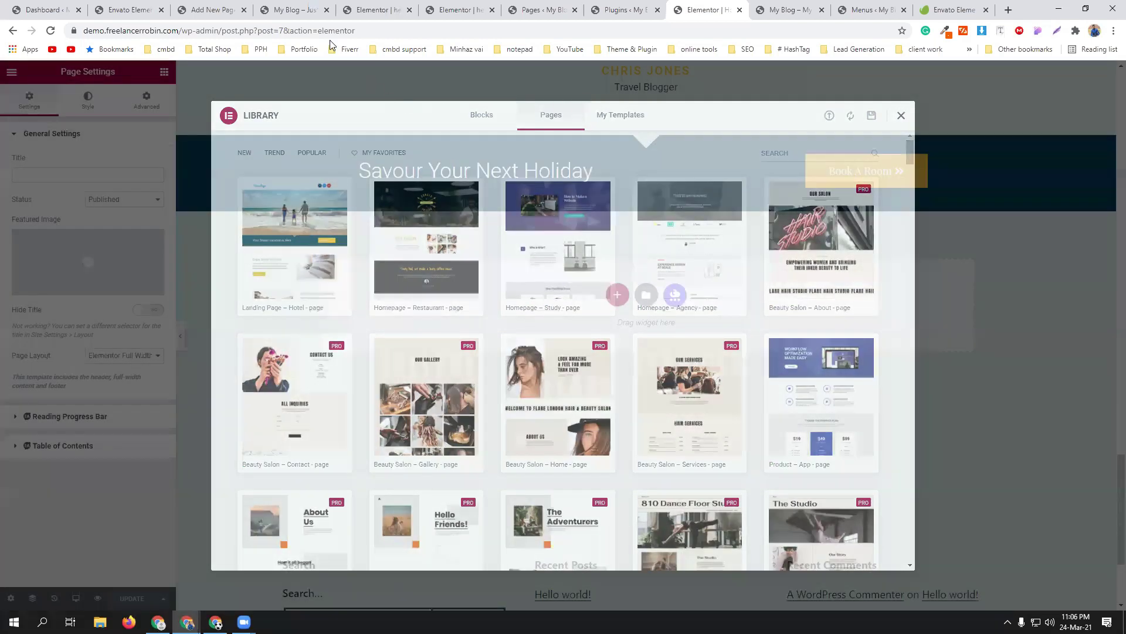
pyautogui.click(214, 10)
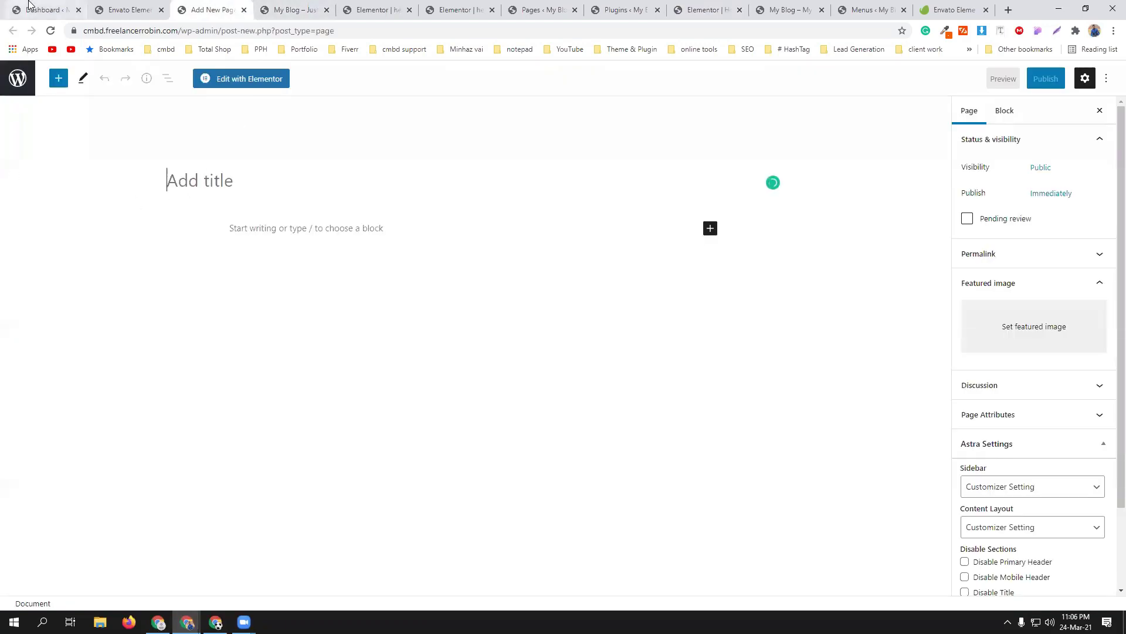
pyautogui.click(44, 10)
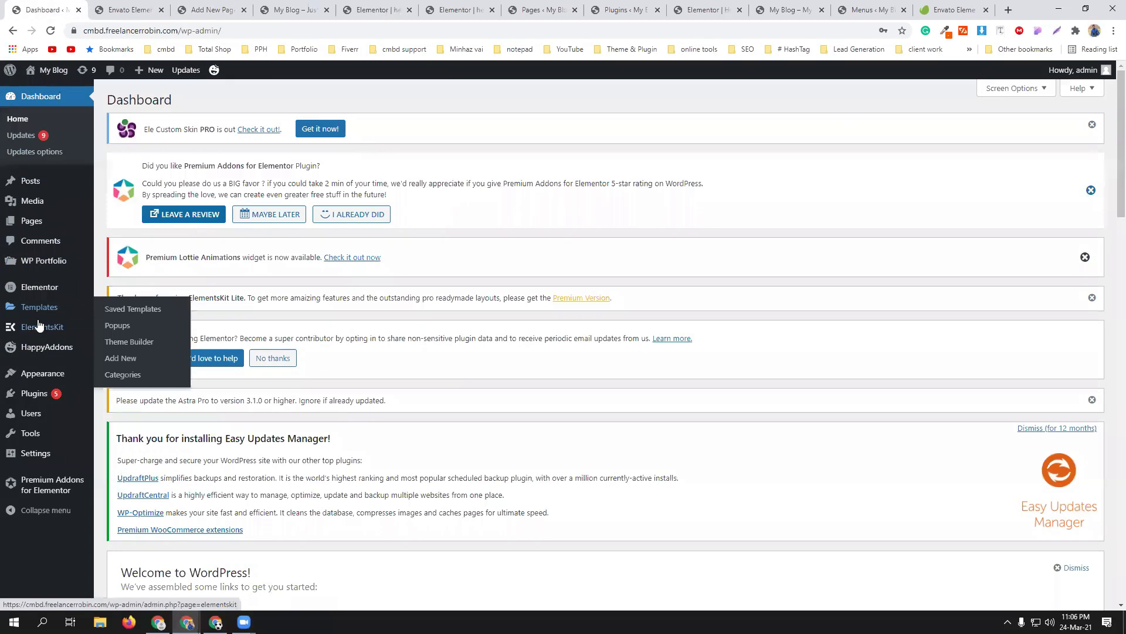
# Reload the WordPress dashboard and check the entries available under the Envato Elements plugin.
pyautogui.moveTo(38, 311)
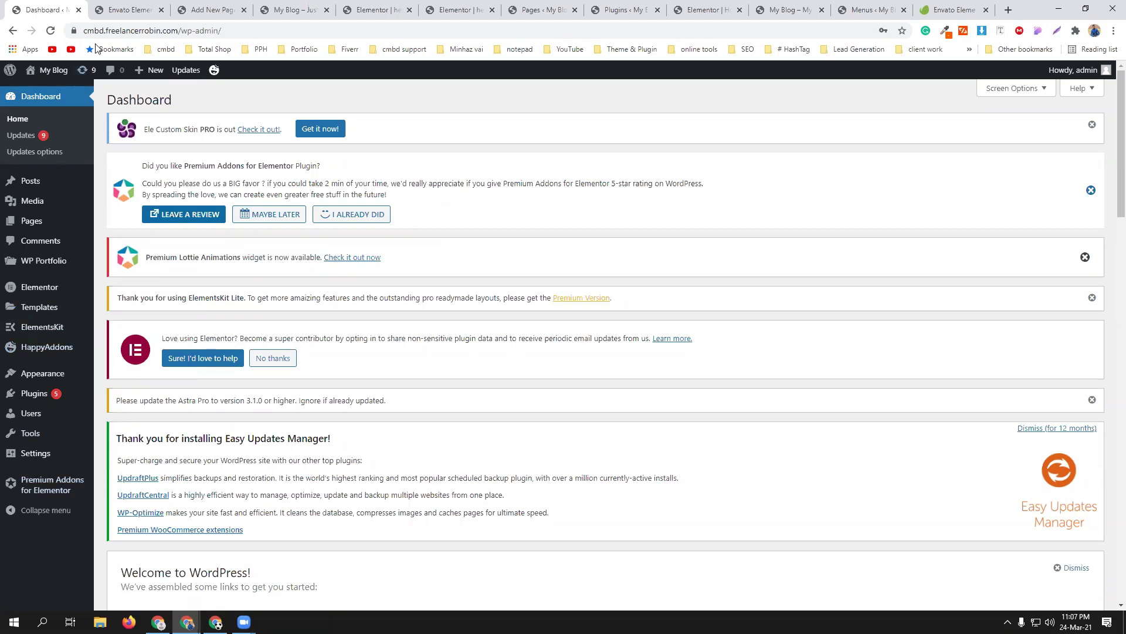
pyautogui.click(127, 4)
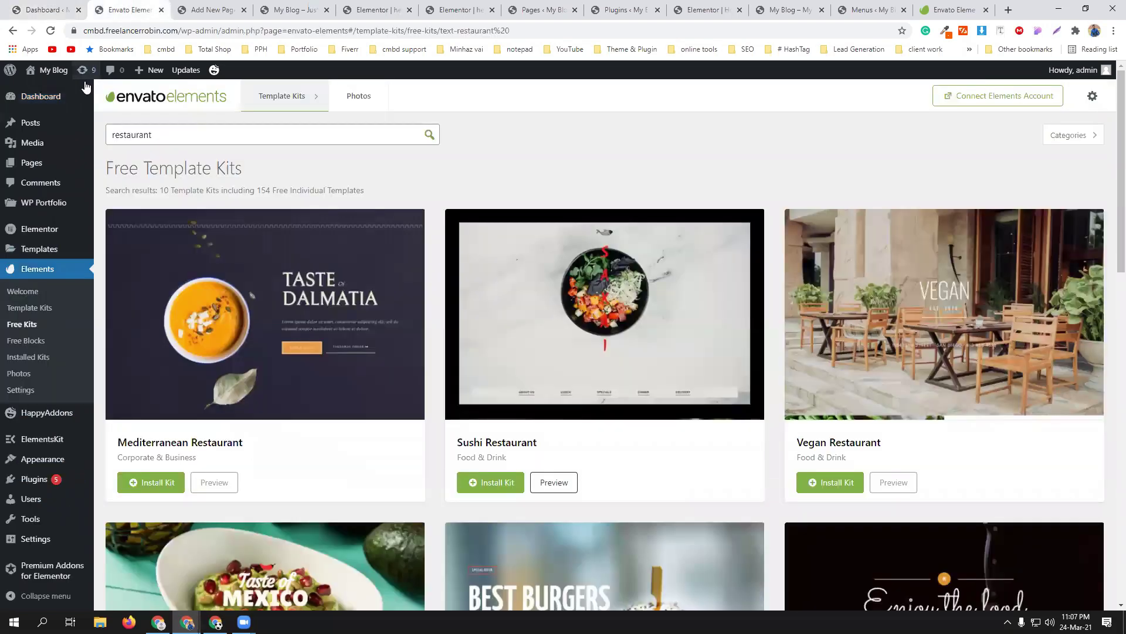
pyautogui.click(58, 10)
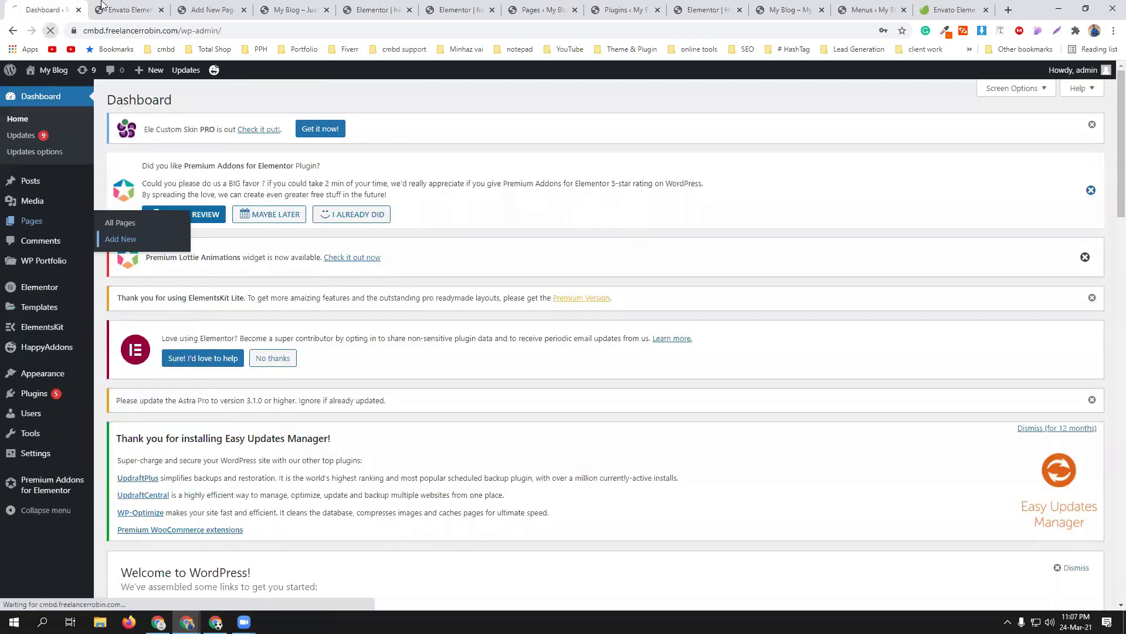
pyautogui.click(126, 8)
pyautogui.click(26, 6)
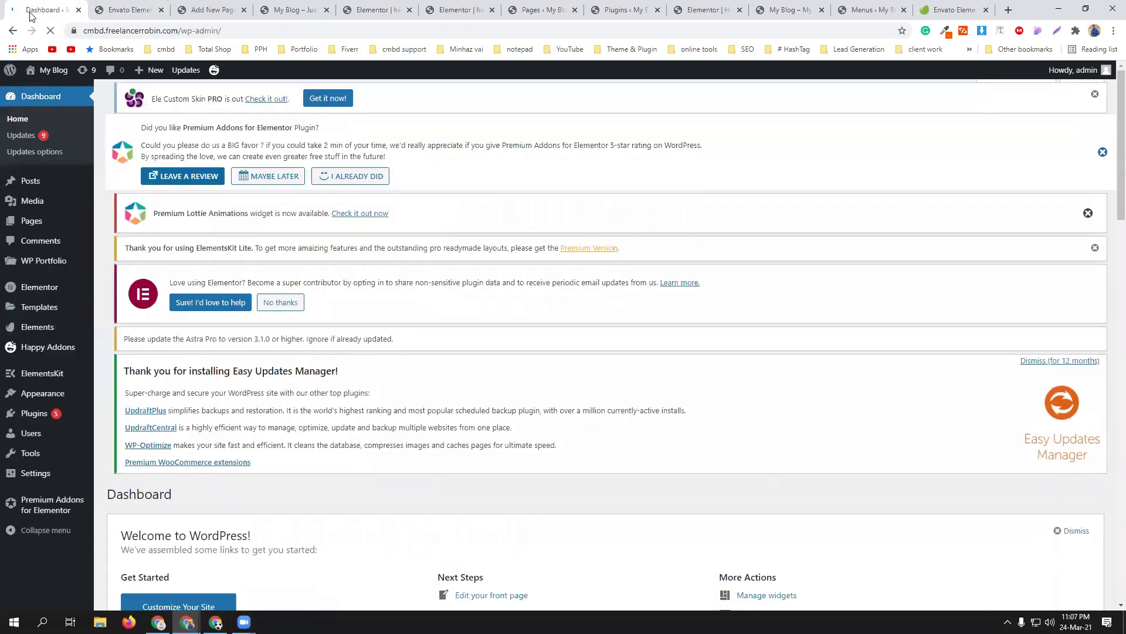
pyautogui.moveTo(39, 331)
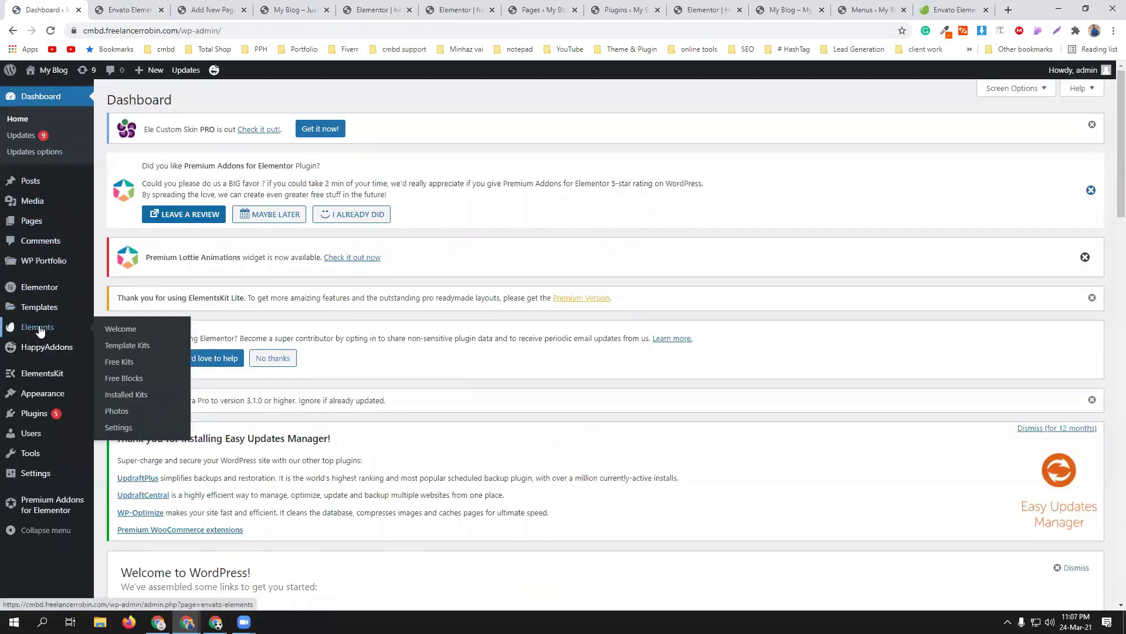
# Publish the new page with the title ABC and open it for editing in Elementor.
pyautogui.click(217, 10)
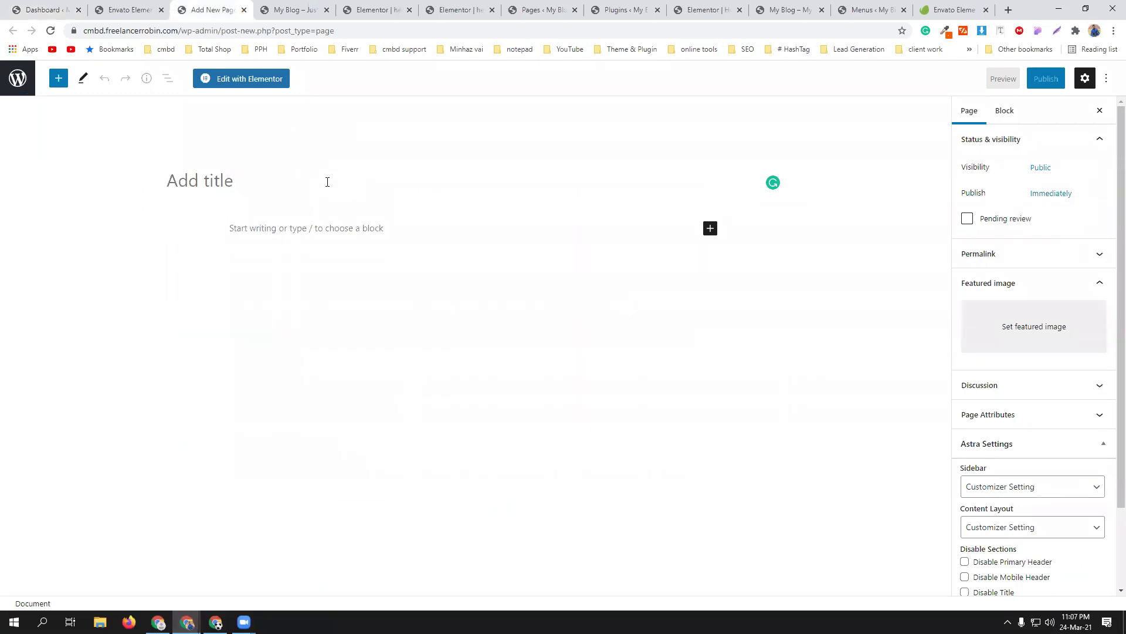
pyautogui.write('ABC')
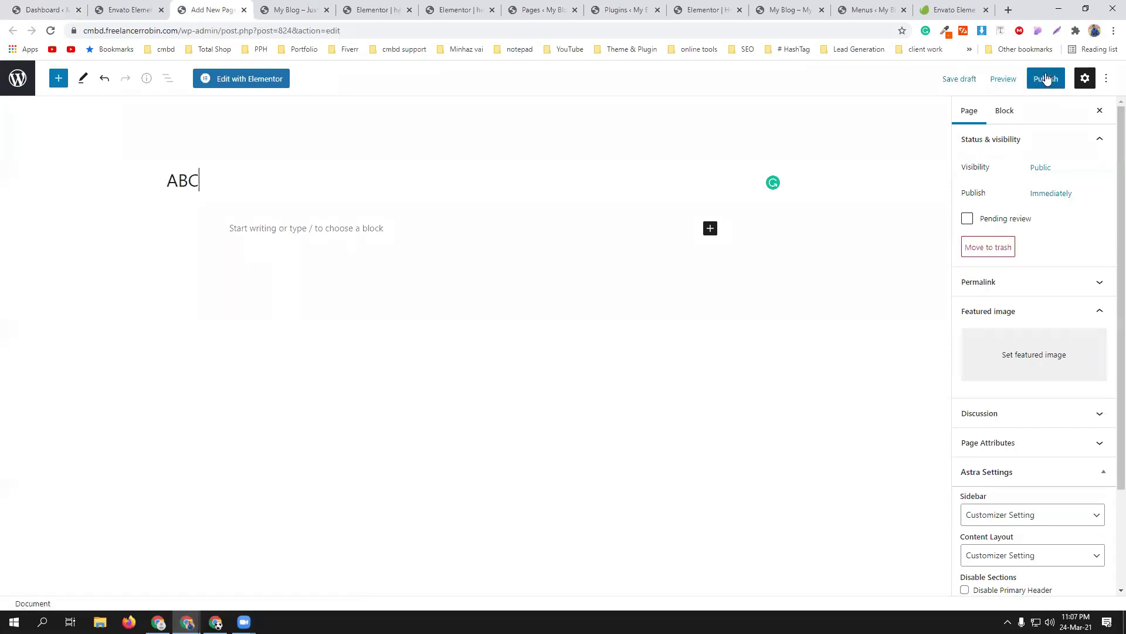
pyautogui.click(1046, 78)
pyautogui.click(1028, 78)
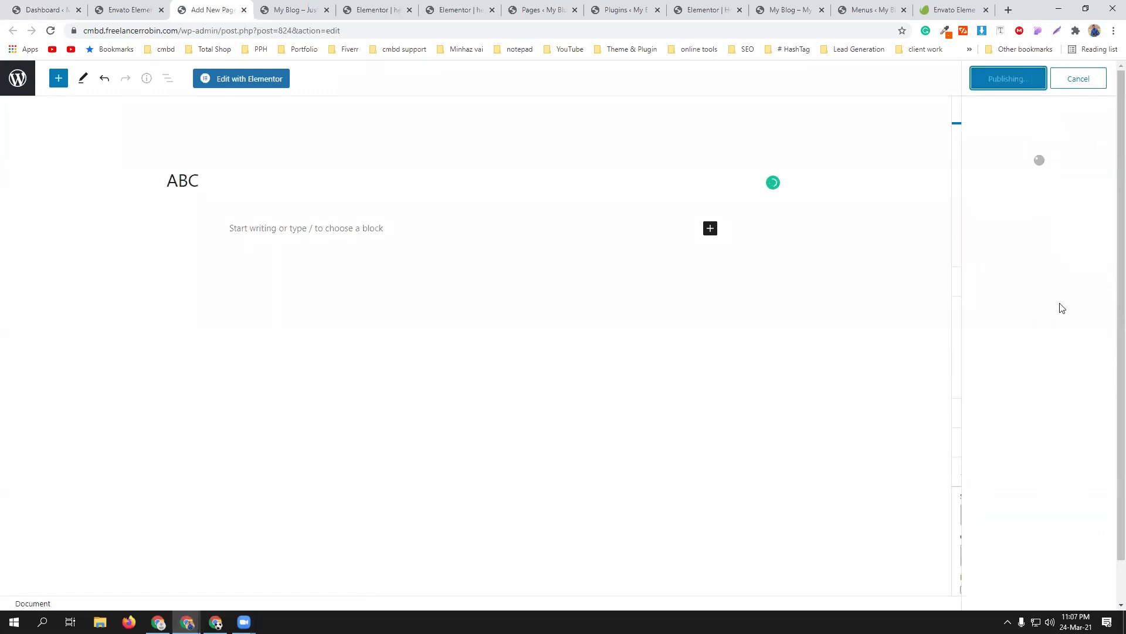
pyautogui.click(244, 78)
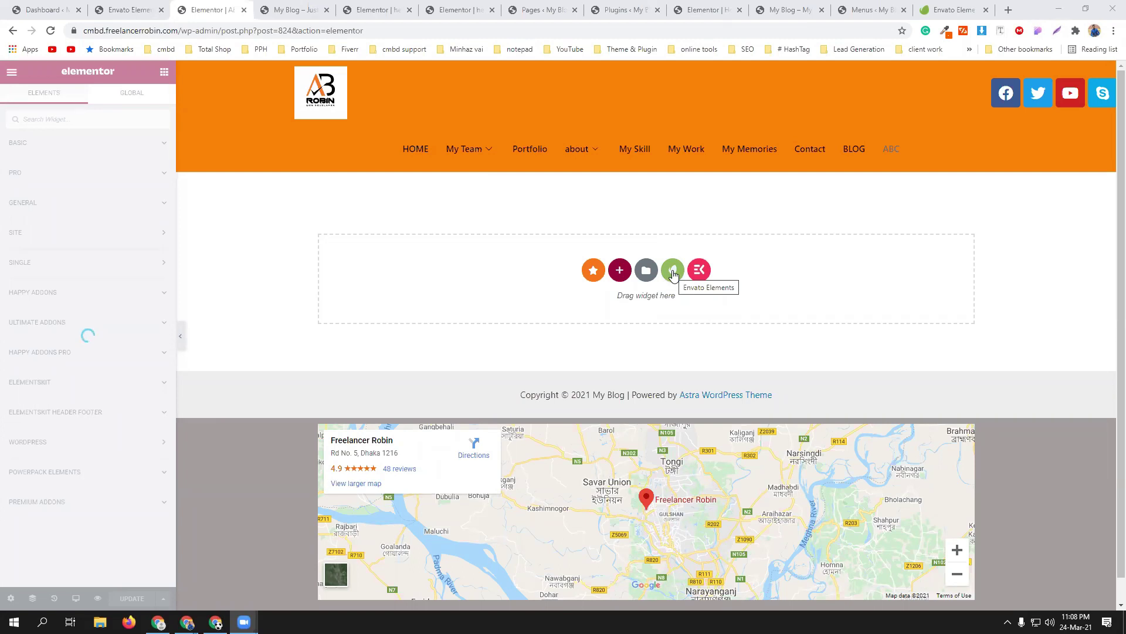
# Compare the demo page's add-section options with those of the ABC page, and open the Envato Elements library on the ABC page.
pyautogui.click(707, 10)
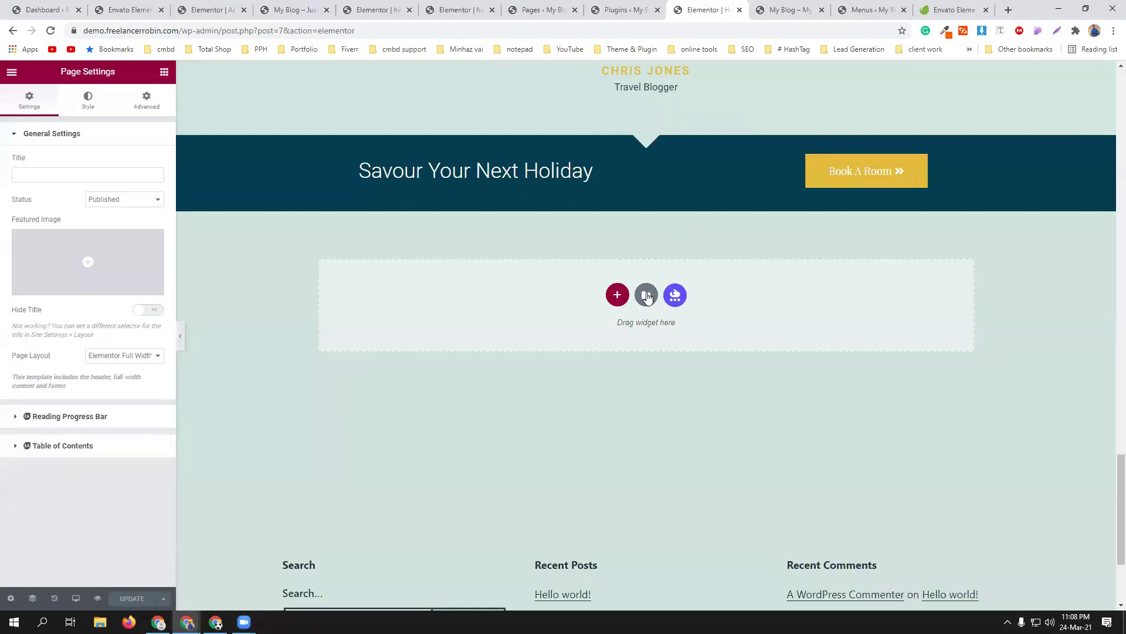
pyautogui.click(201, 6)
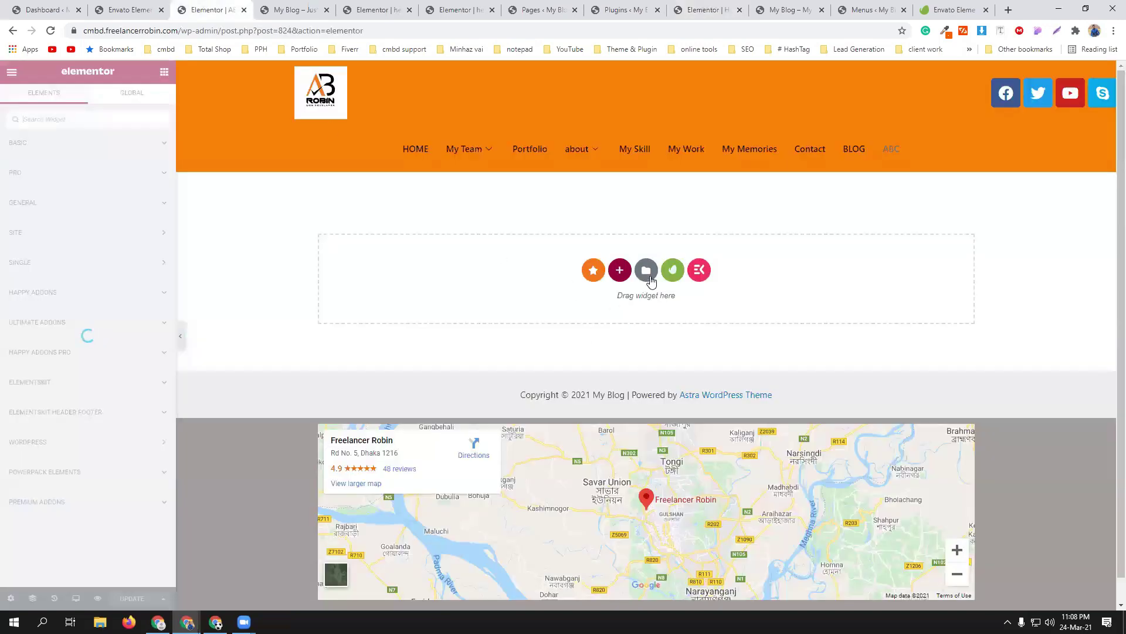
pyautogui.click(673, 271)
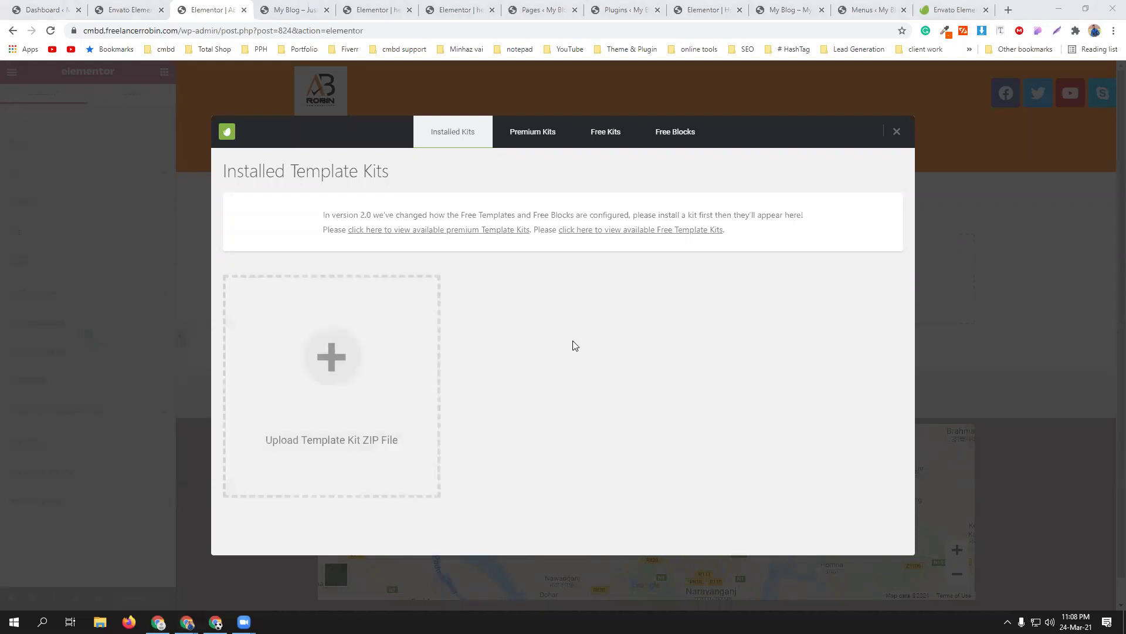
# Search the Envato Elements free kits for "restaurant".
pyautogui.click(610, 147)
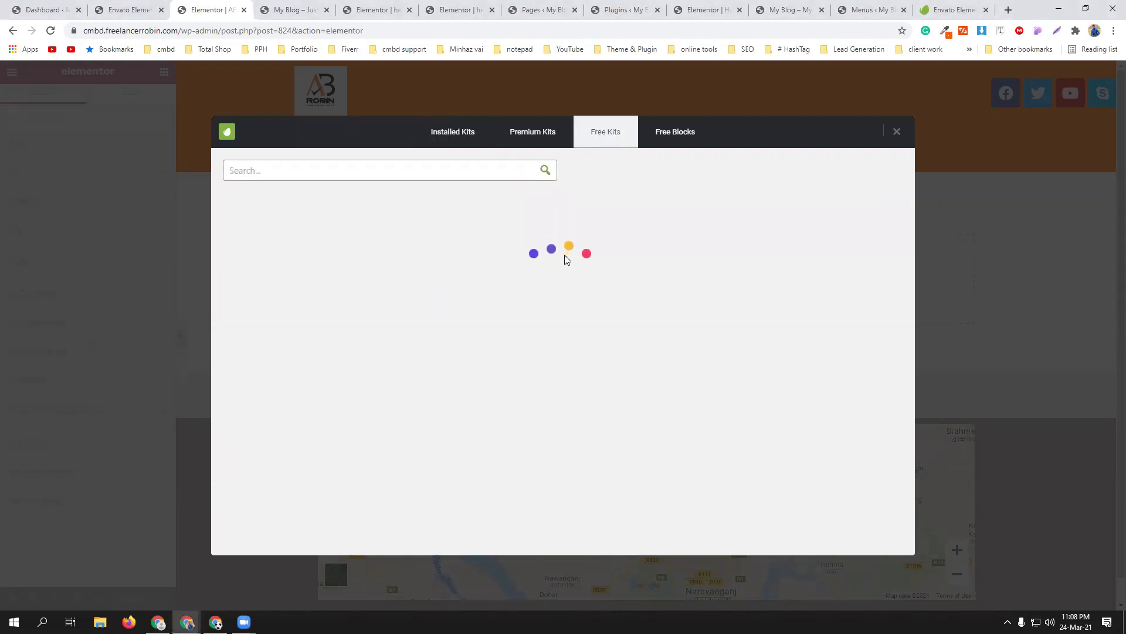
pyautogui.click(393, 173)
pyautogui.write('res')
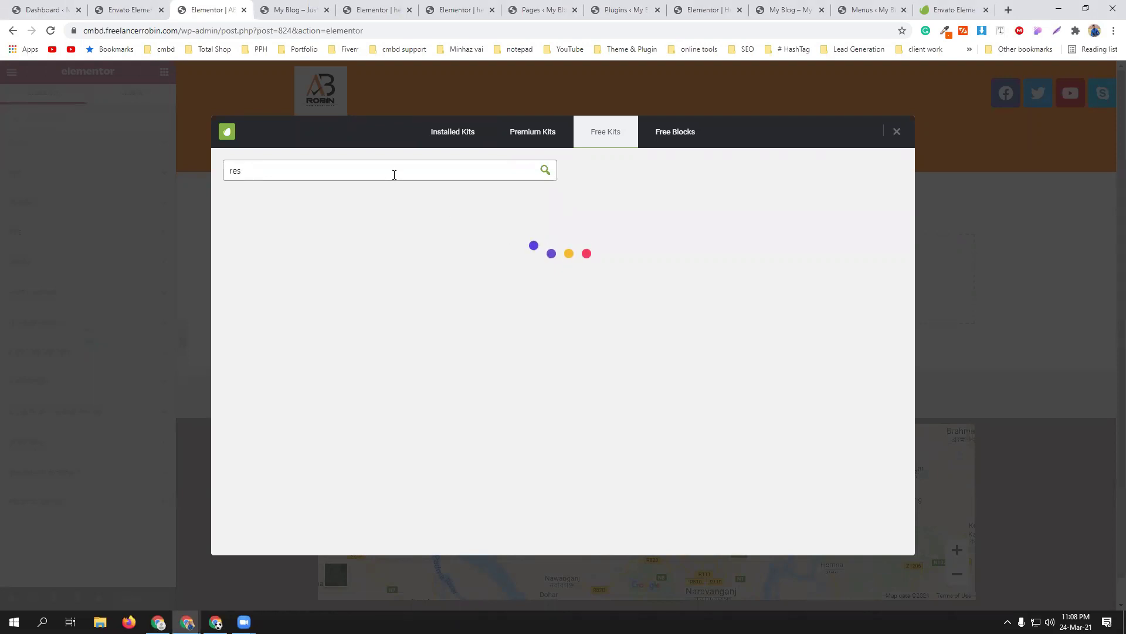
pyautogui.write('taurant')
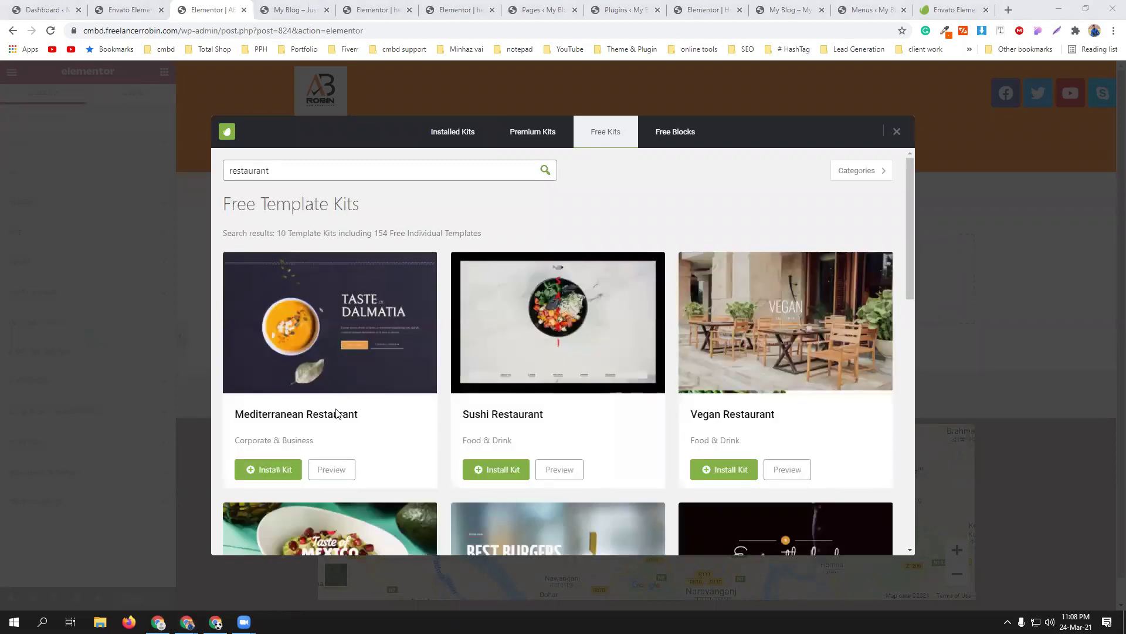
# Install the free Mediterranean Restaurant kit and open its list of templates.
pyautogui.click(267, 472)
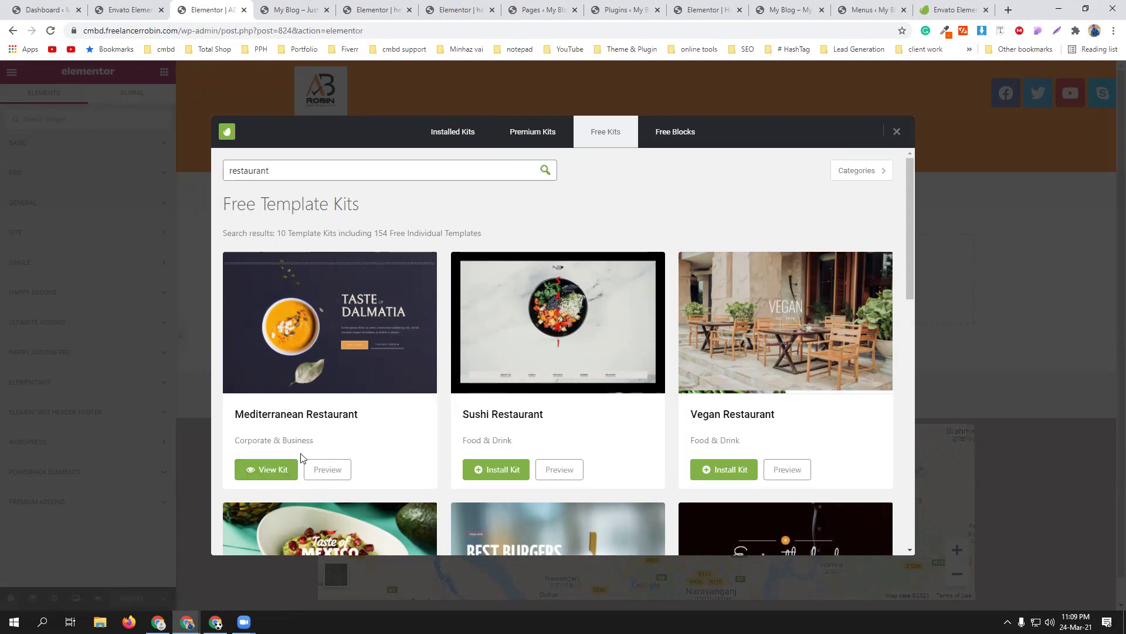
pyautogui.click(273, 470)
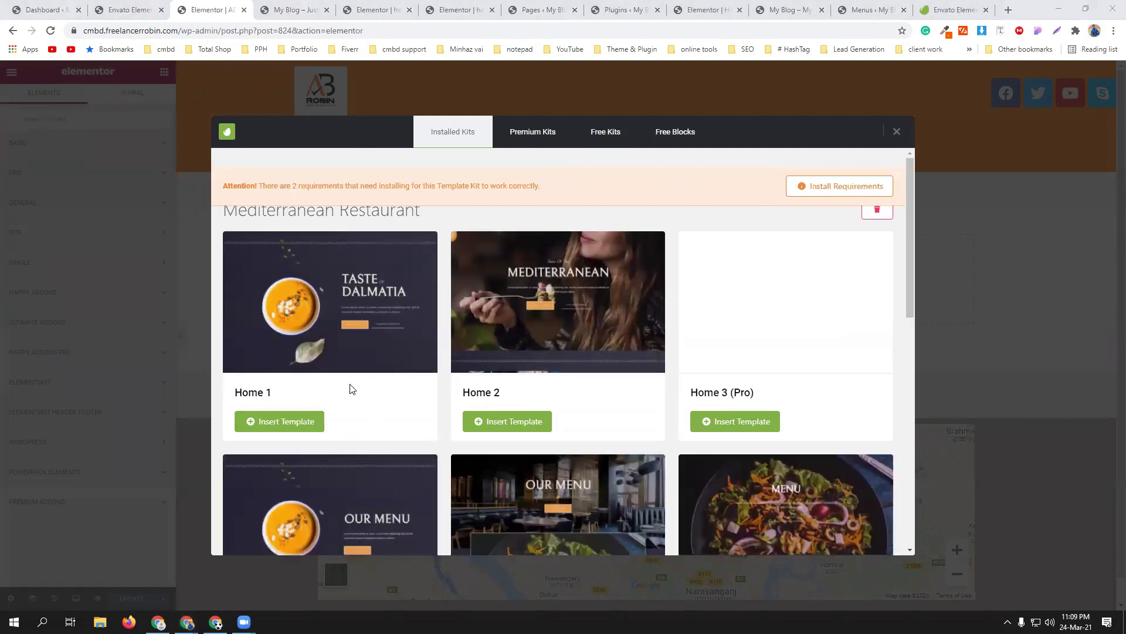
# Install the Mediterranean Restaurant kit's missing default color and typography scheme requirements, and insert its Home 1 template into the page.
pyautogui.moveTo(634, 371)
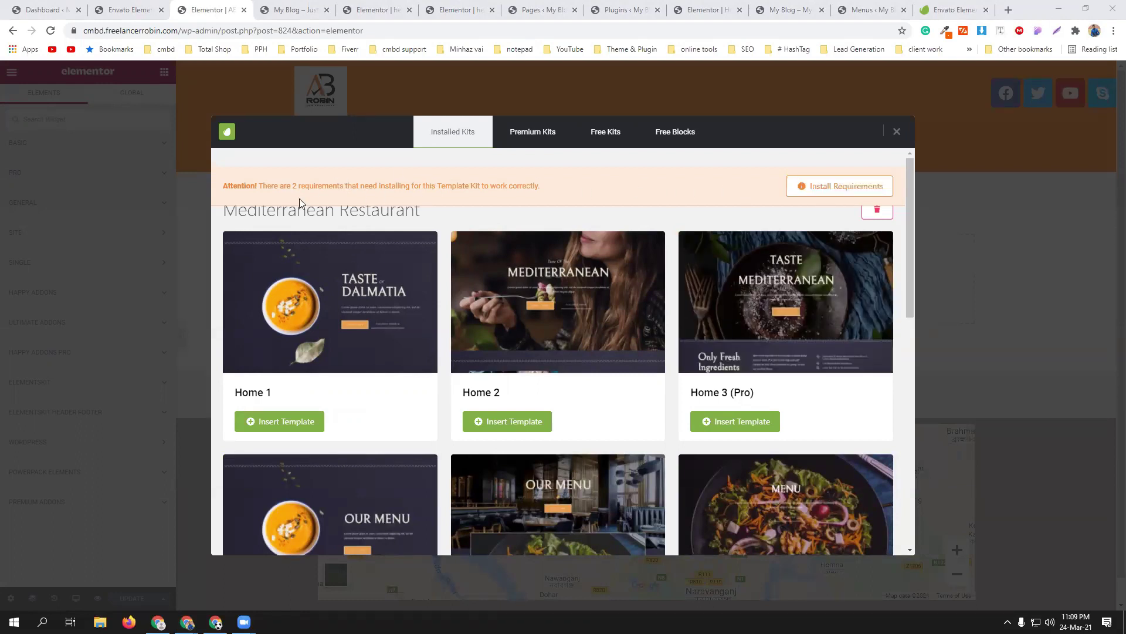
pyautogui.click(821, 188)
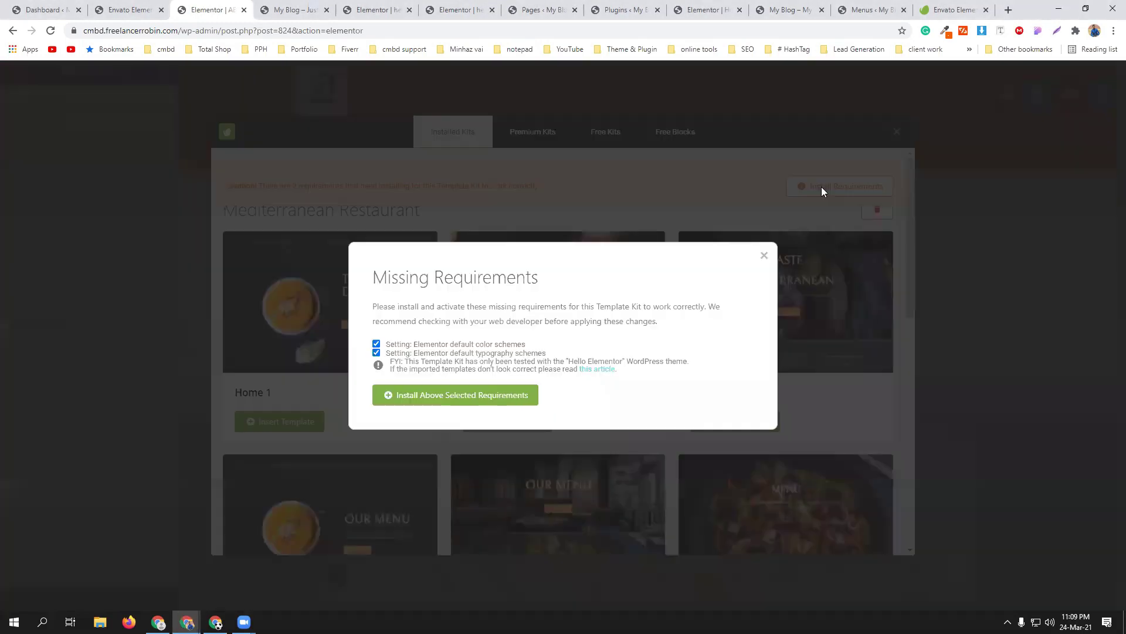
pyautogui.click(449, 398)
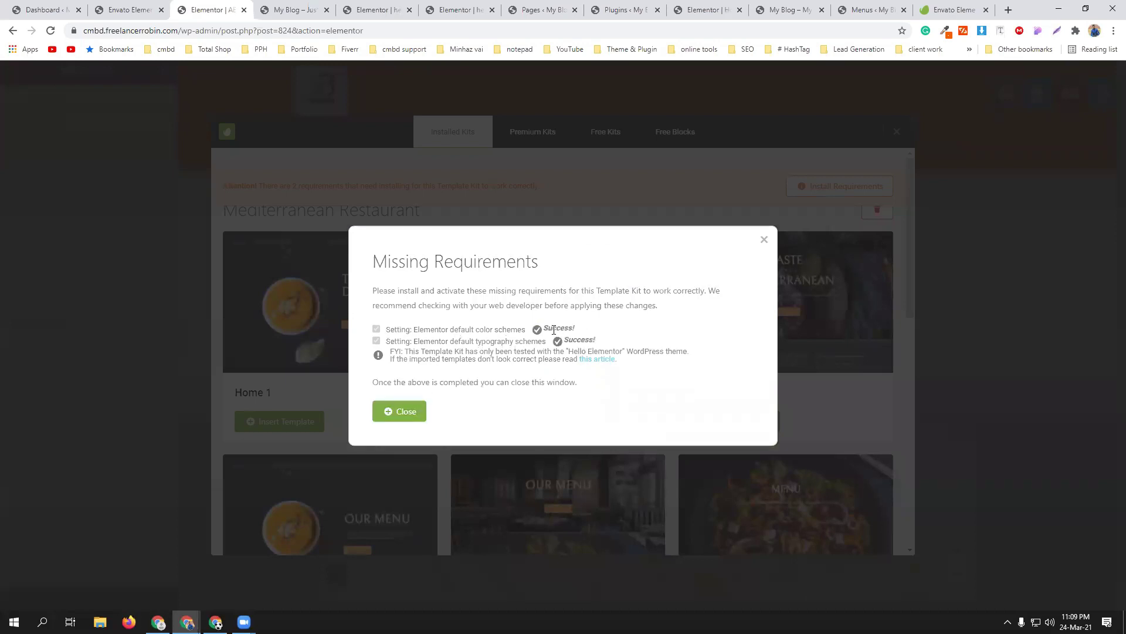
pyautogui.click(417, 409)
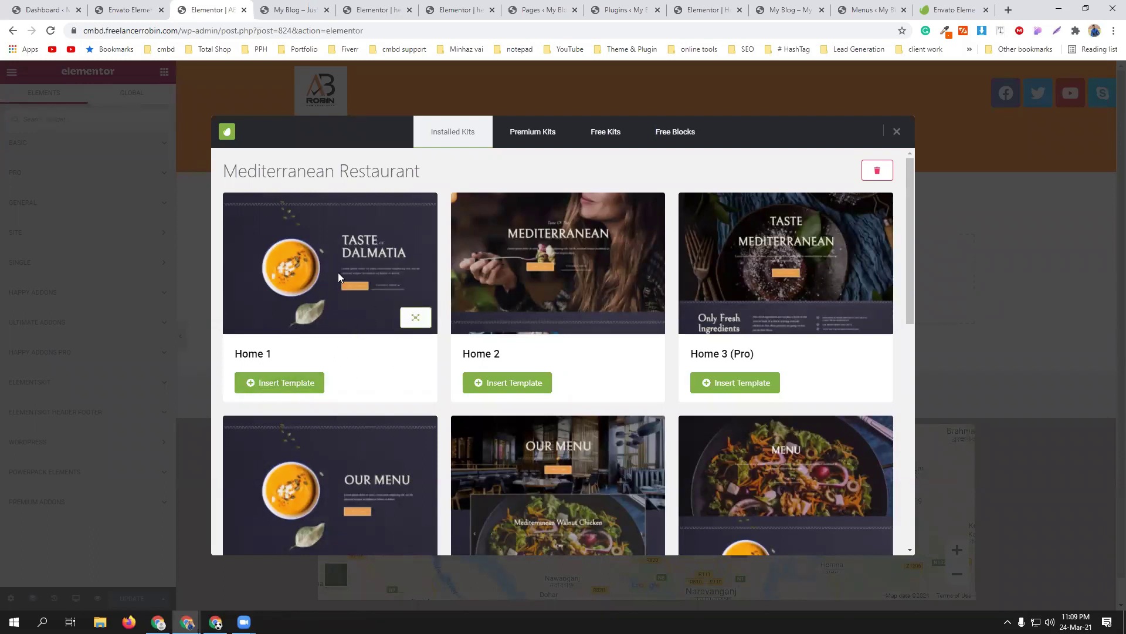
pyautogui.click(289, 384)
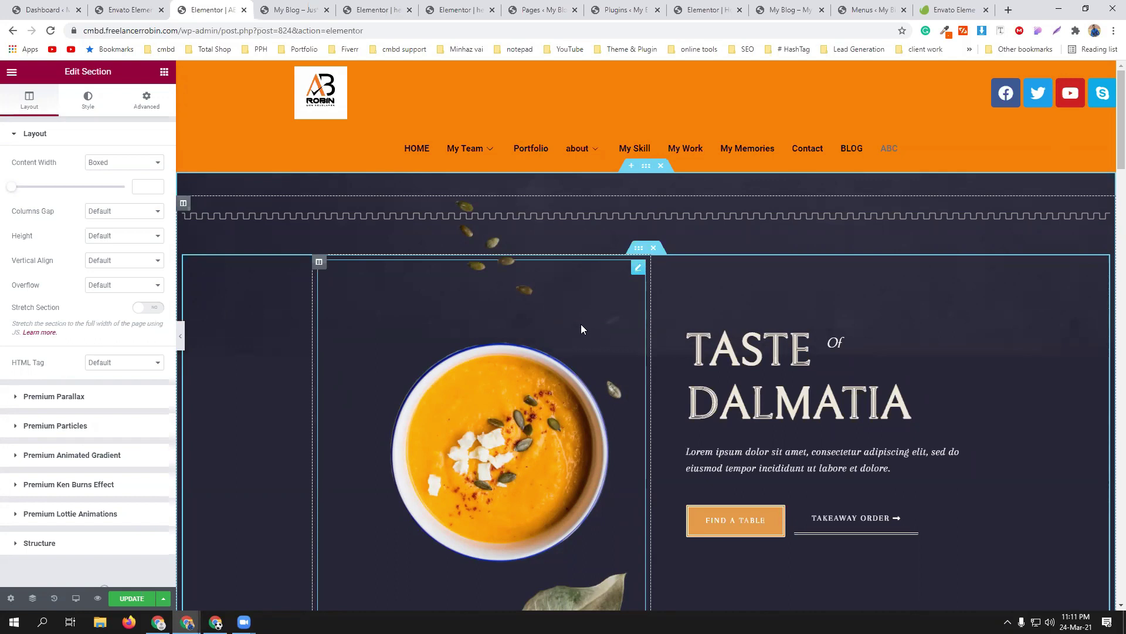
# Replace the hero heading's title with "CMBD RESTAURANT".
pyautogui.scroll(-2, 581, 325)
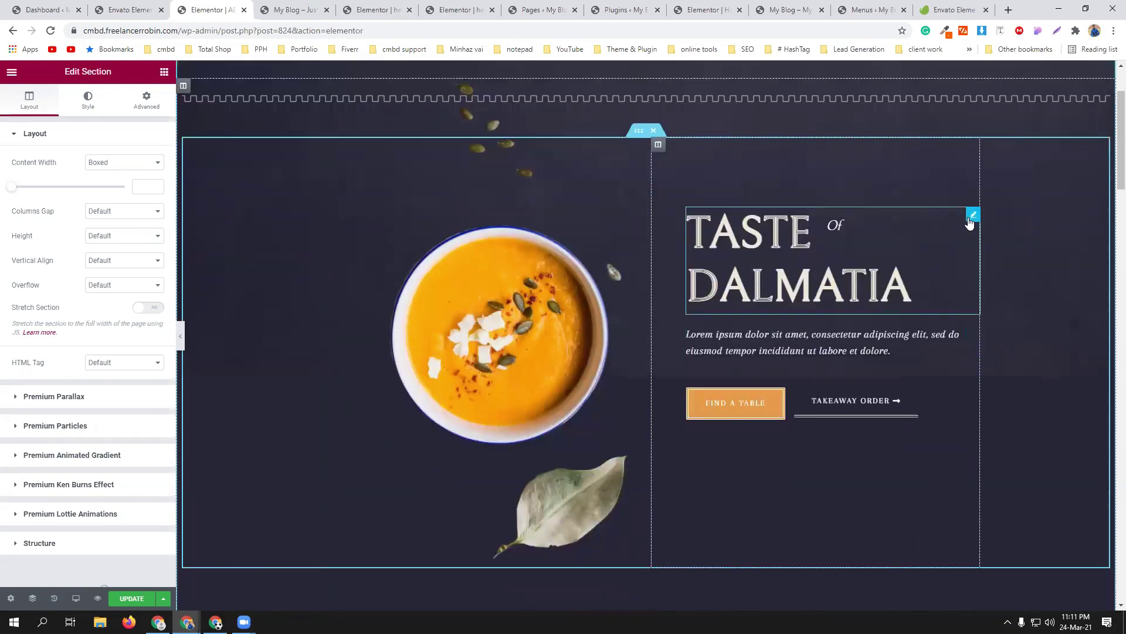
pyautogui.click(971, 217)
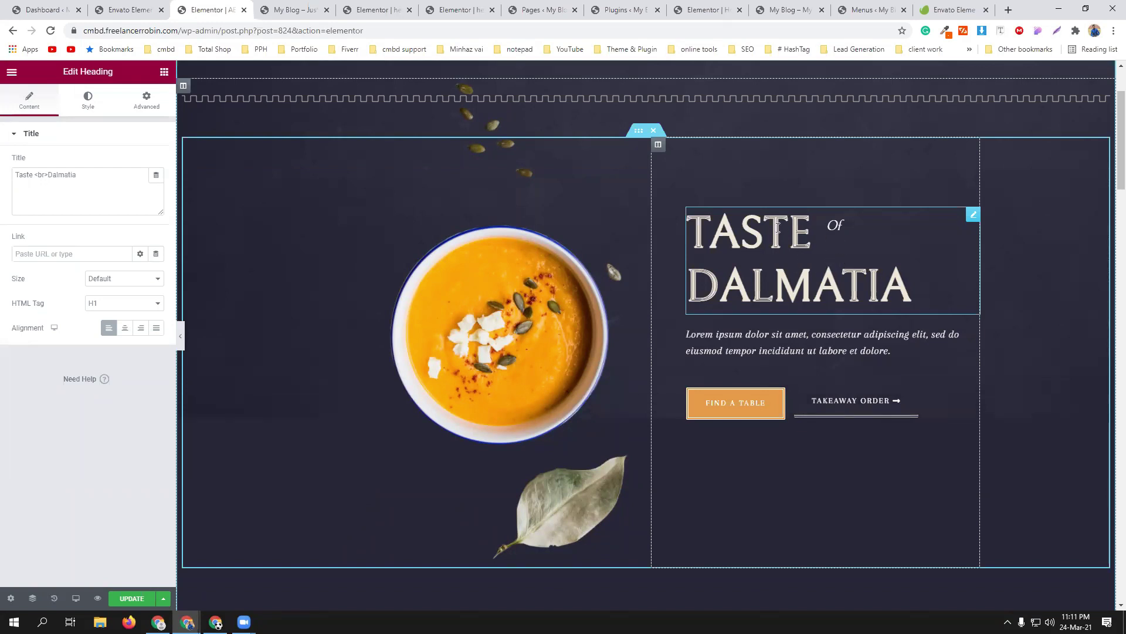
pyautogui.moveTo(81, 175); pyautogui.dragTo(16, 175)
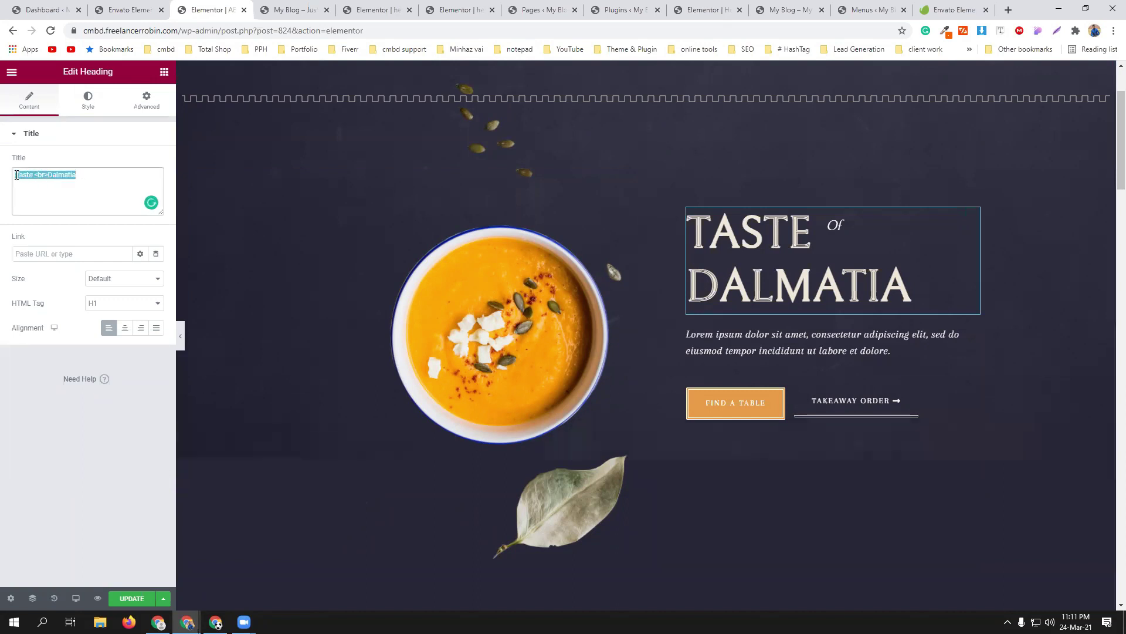
pyautogui.write('CM')
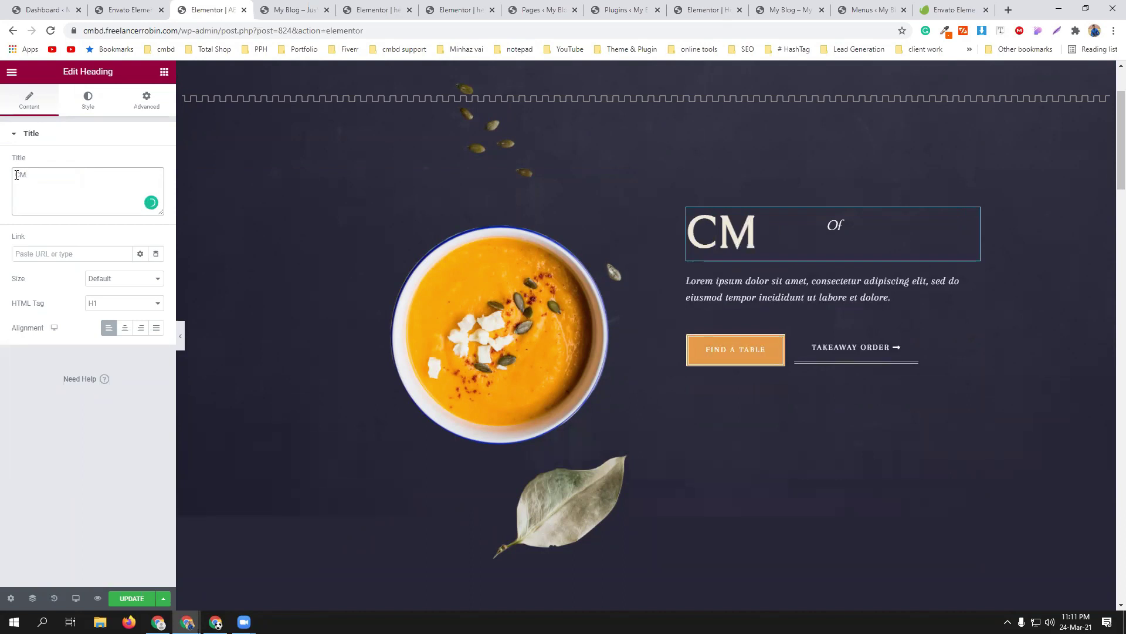
pyautogui.write('V')
pyautogui.press('BackSpace')
pyautogui.write('BD')
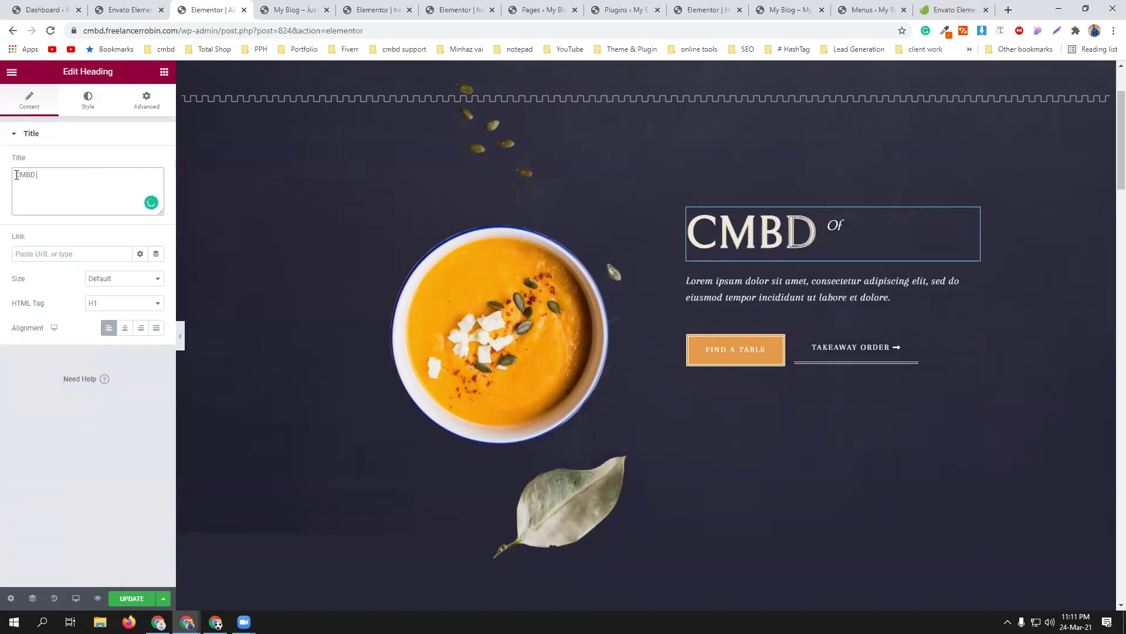
pyautogui.write(' RESTAU')
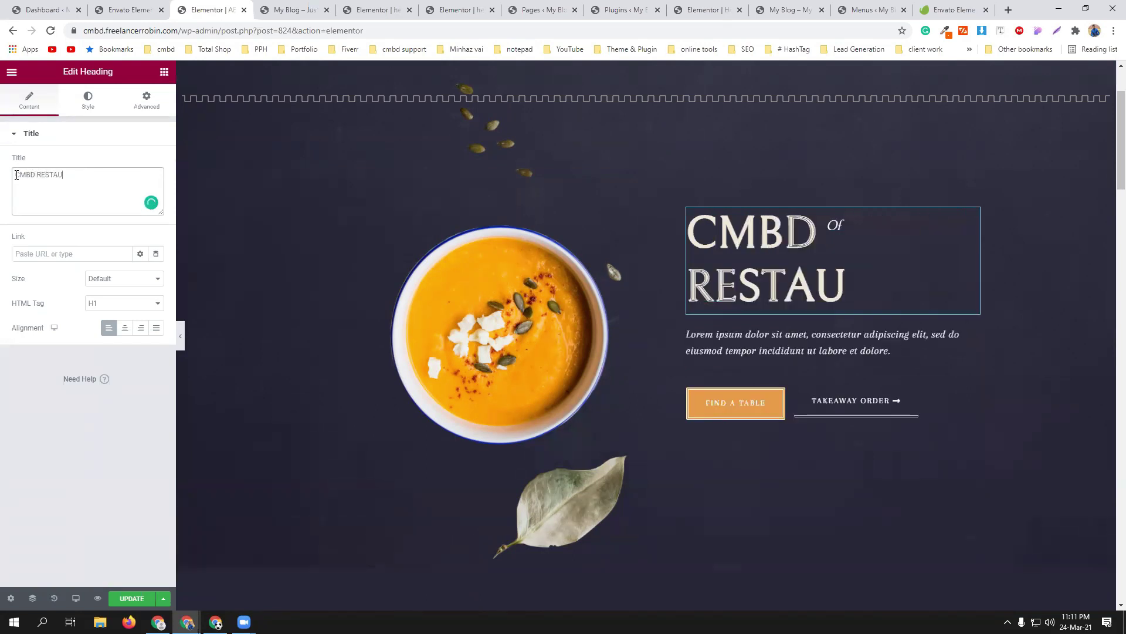
pyautogui.write('RANT')
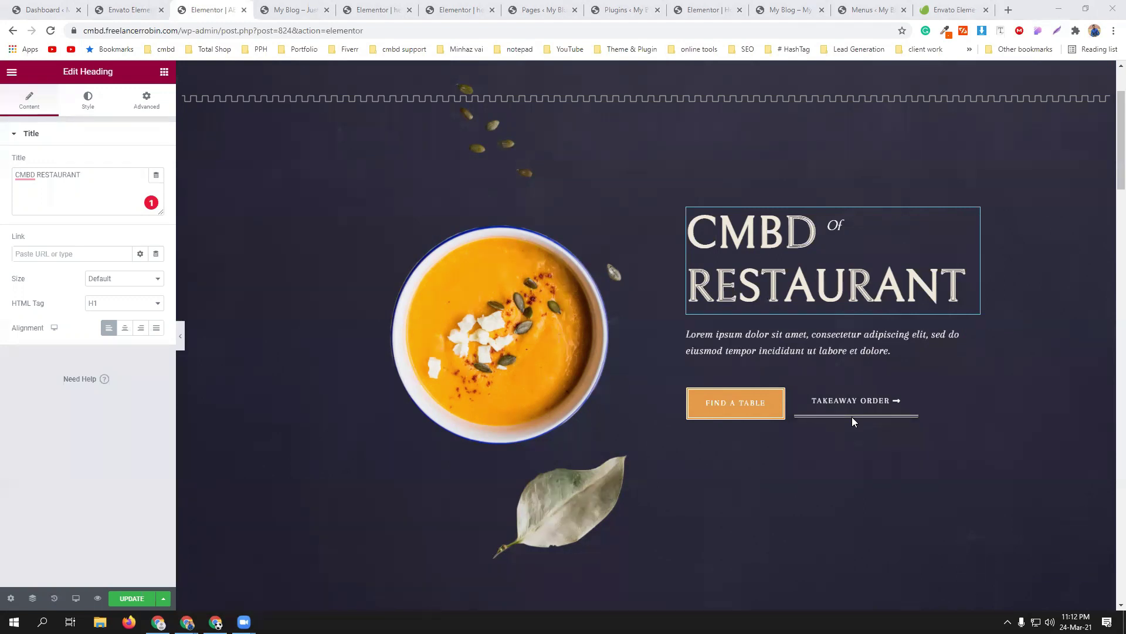
# Move the small "Of" text slightly away from "CMBD" to a horizontal offset of 249 px, and open its positioning settings.
pyautogui.click(536, 321)
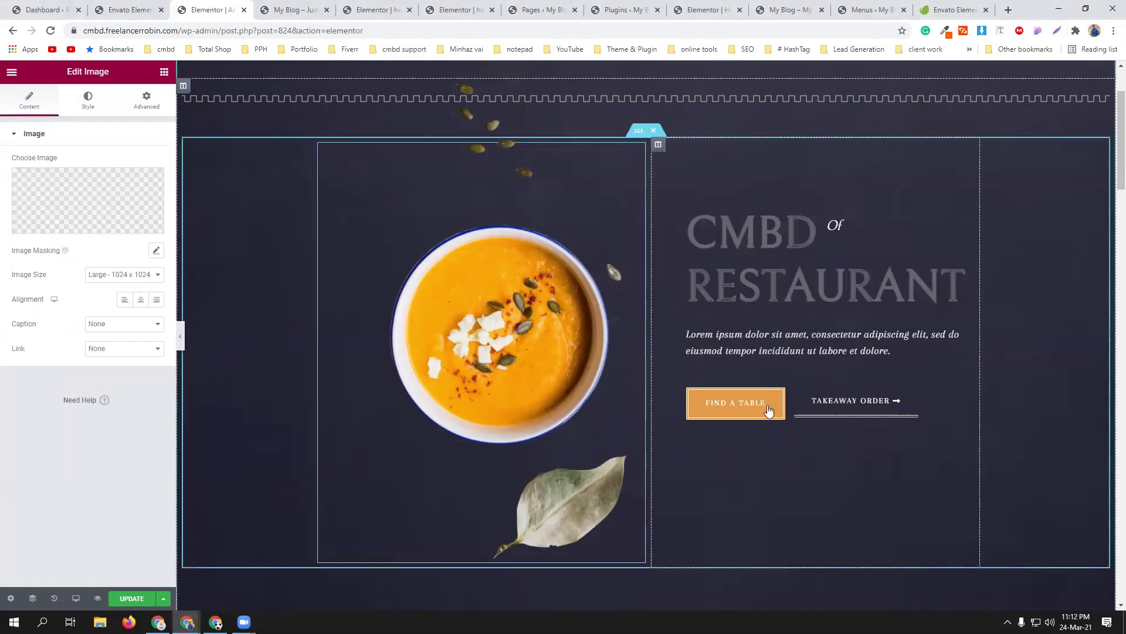
pyautogui.click(894, 345)
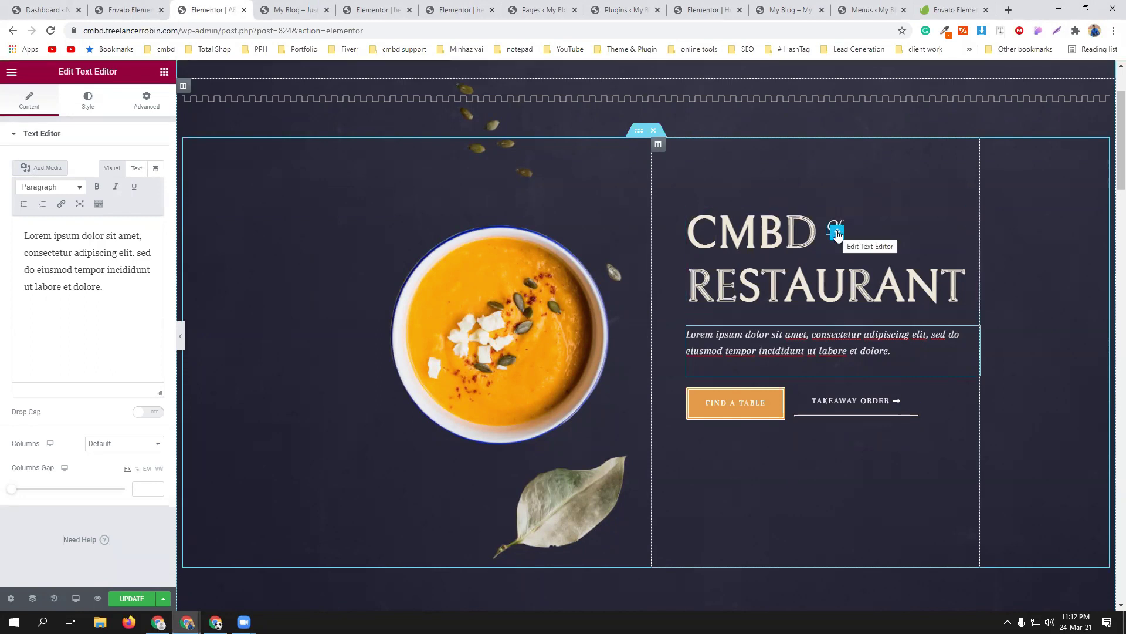
pyautogui.click(837, 233)
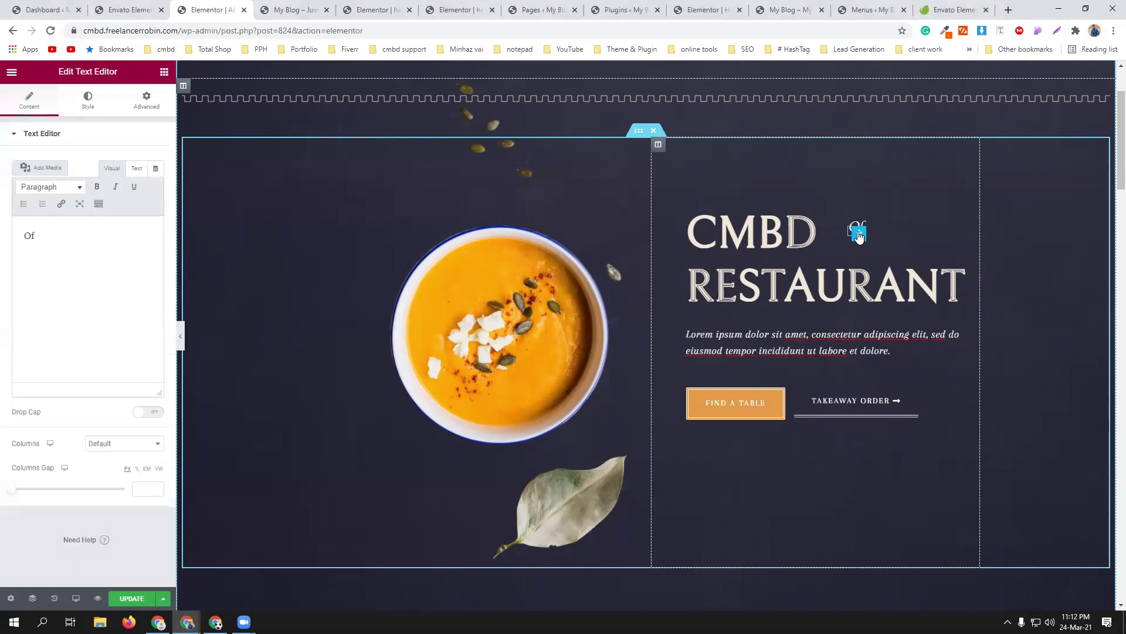
pyautogui.moveTo(858, 235); pyautogui.dragTo(843, 233)
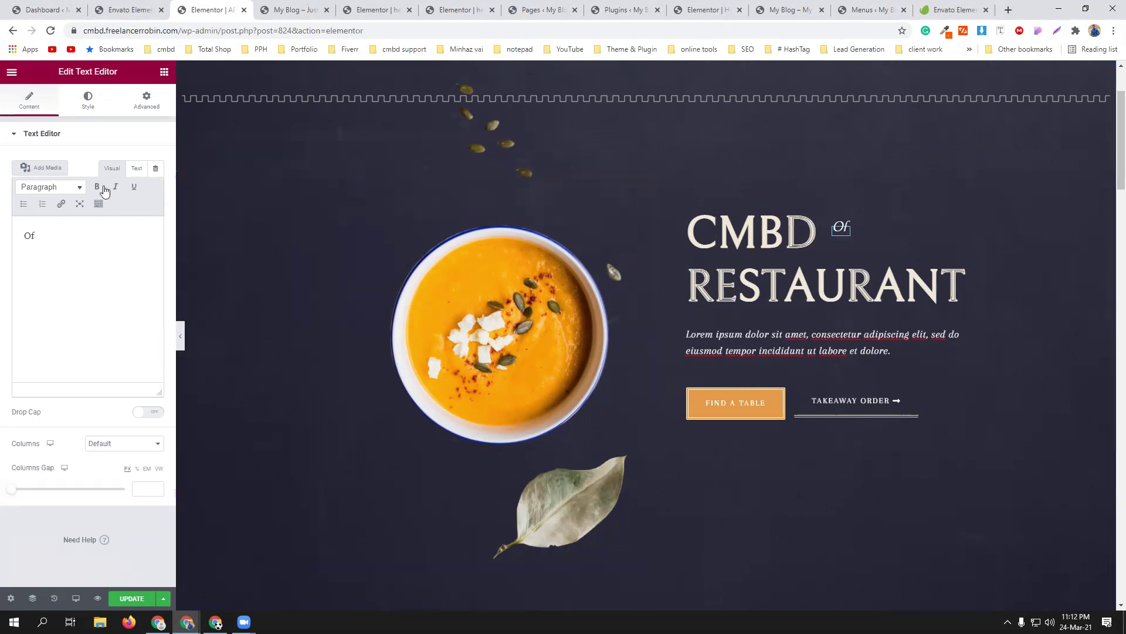
pyautogui.click(88, 100)
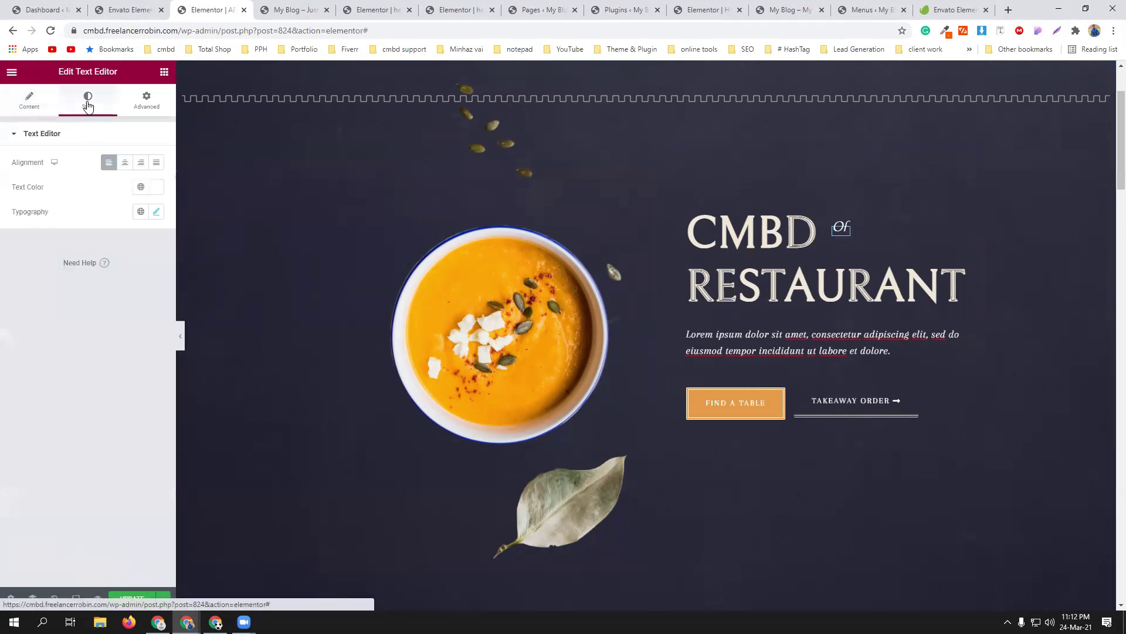
pyautogui.click(148, 99)
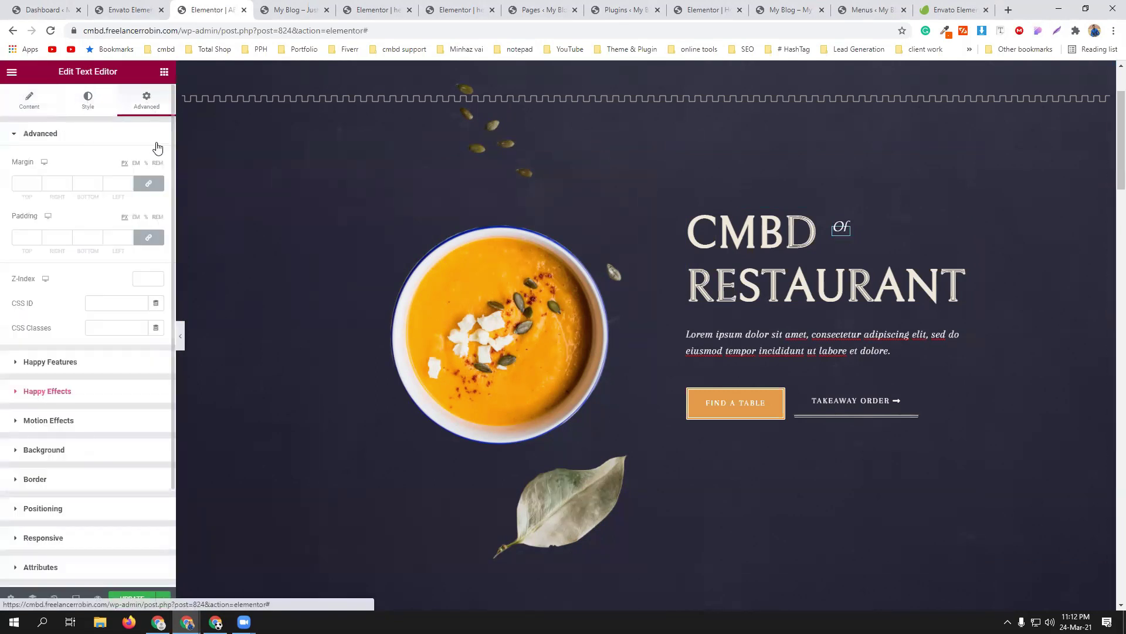
pyautogui.click(71, 508)
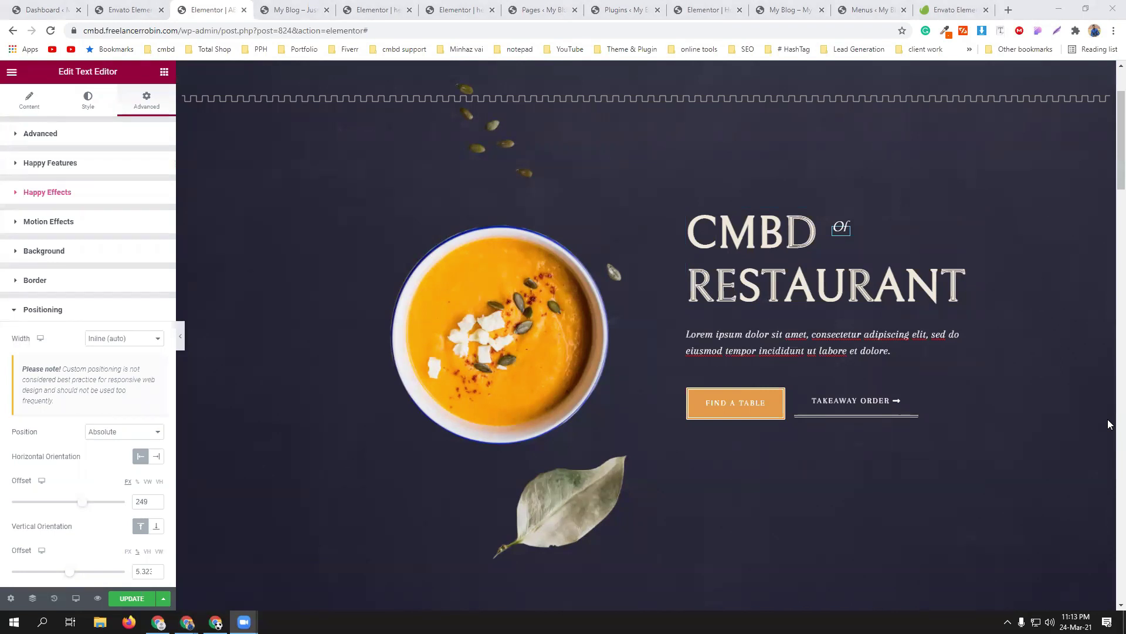
# Review the inserted restaurant sections on the ABC page and save the page's changes.
pyautogui.scroll(-3, 608, 402)
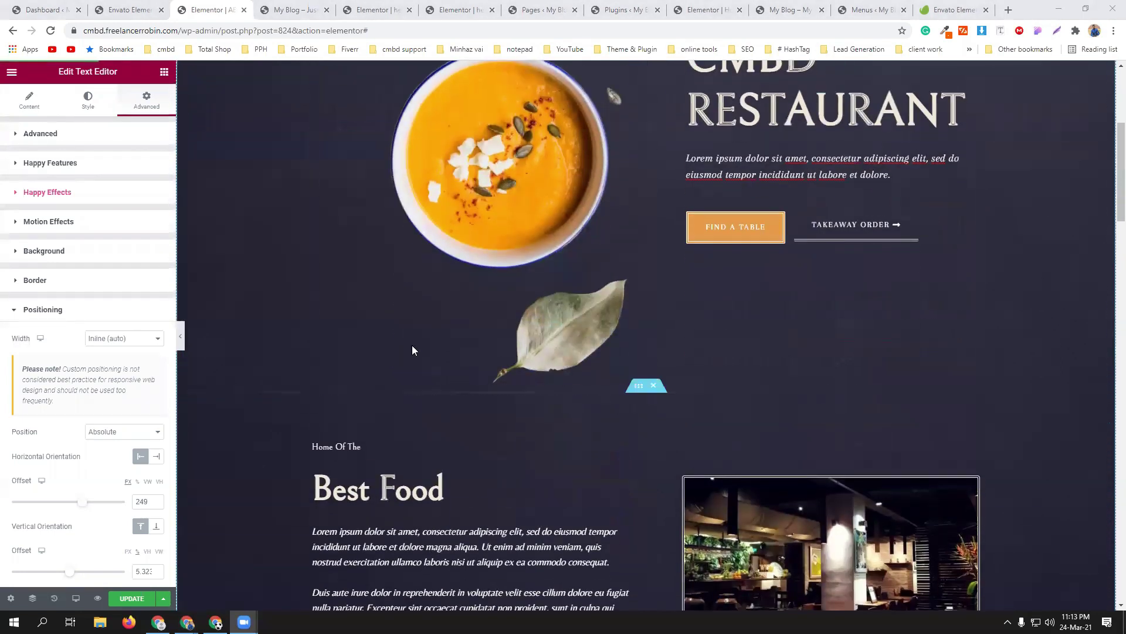
pyautogui.scroll(5, 612, 299)
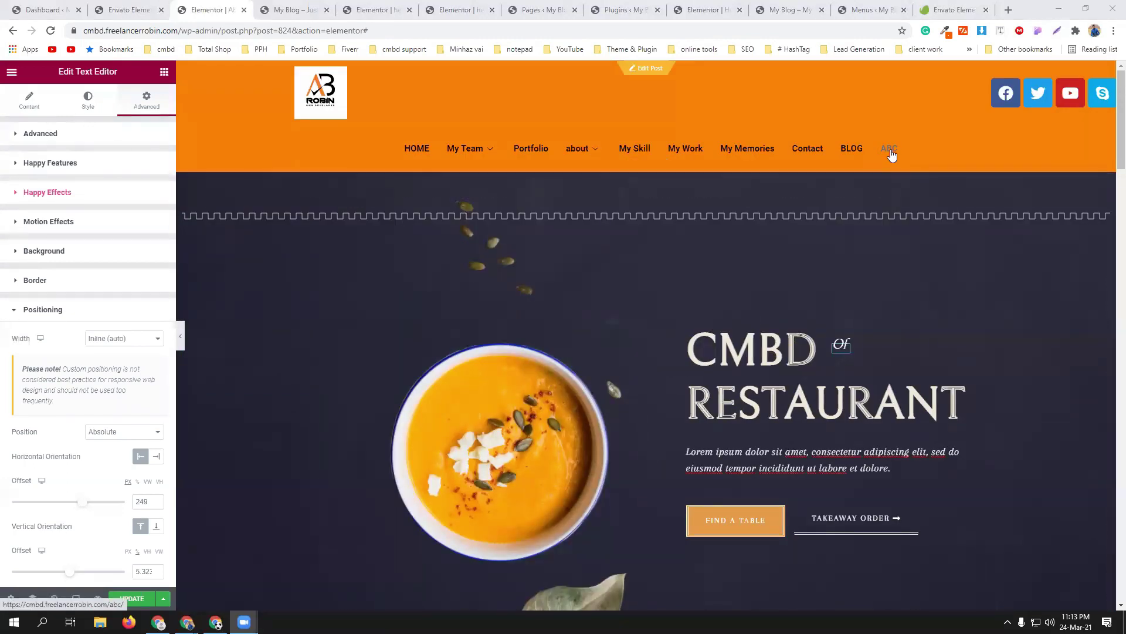
pyautogui.scroll(-8, 583, 389)
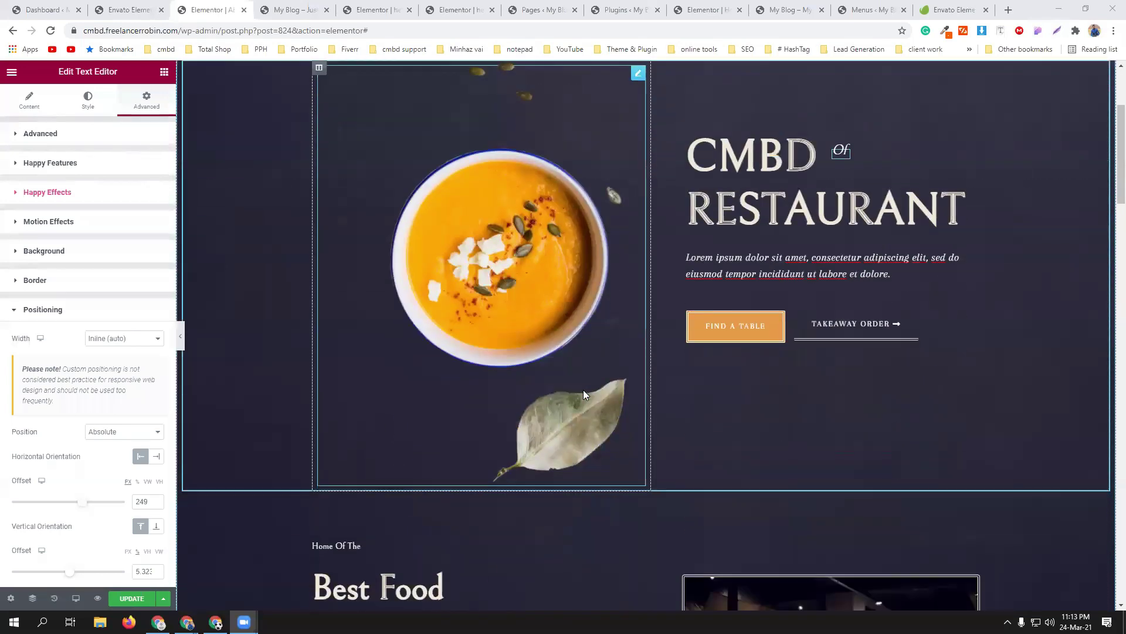
pyautogui.scroll(-5, 583, 389)
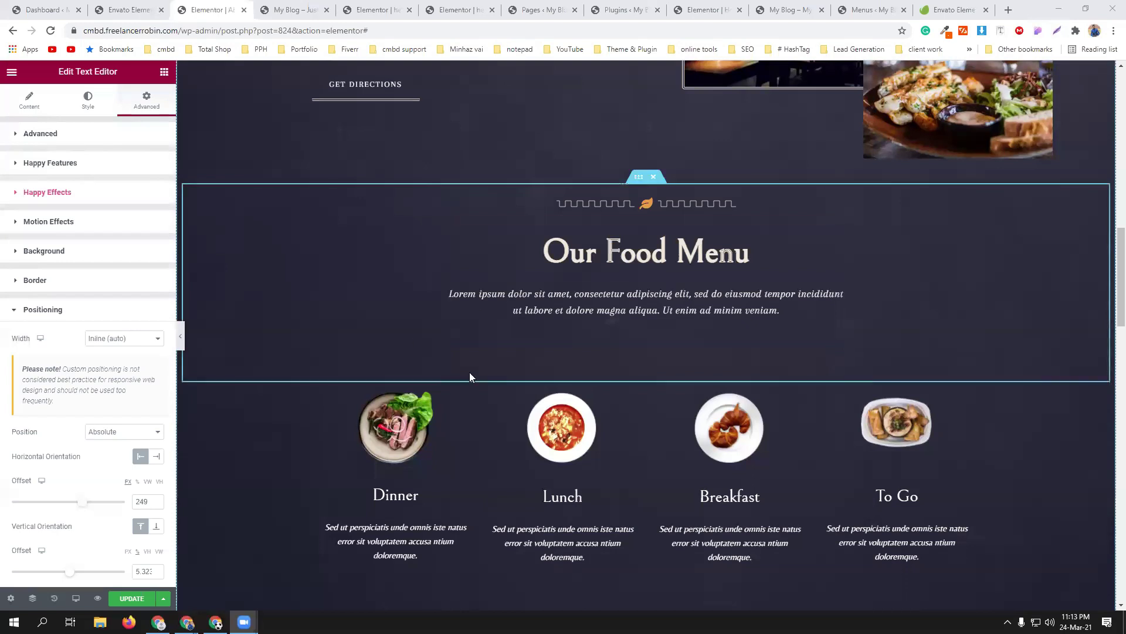
pyautogui.click(133, 598)
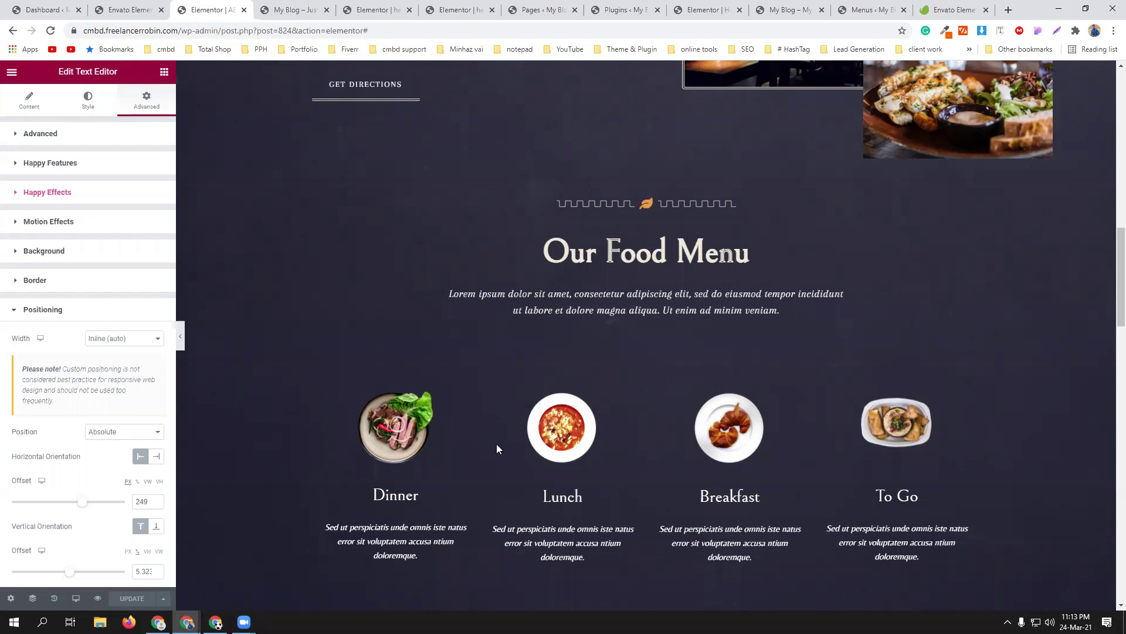
# Create and publish a new WordPress page titled "Menu", and open it for editing in Elementor.
pyautogui.click(44, 10)
pyautogui.moveTo(51, 230)
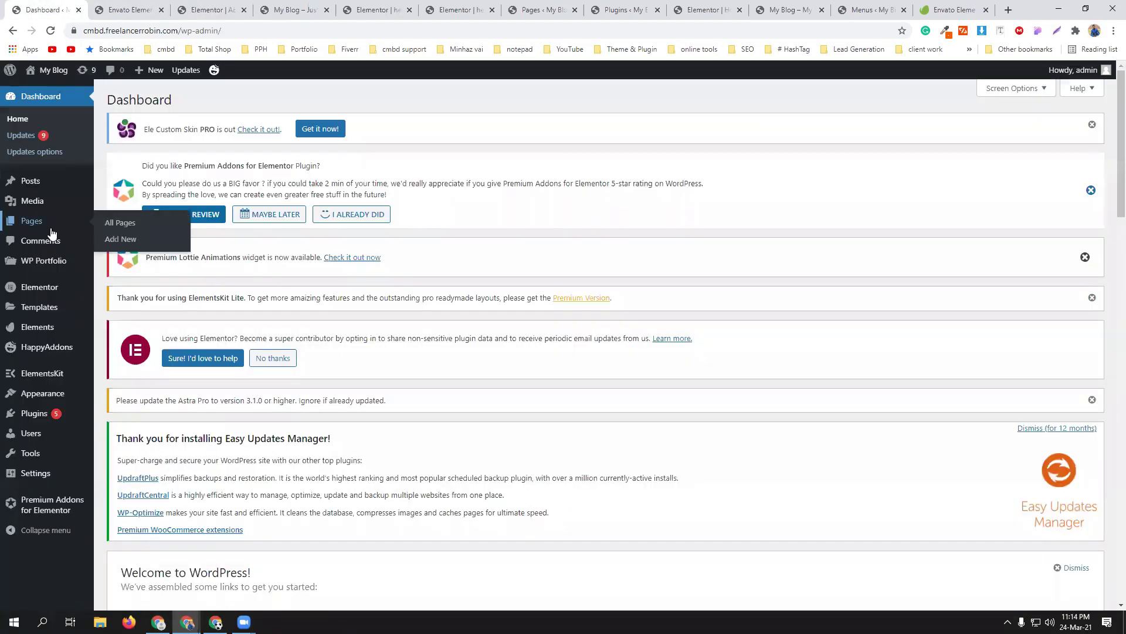
pyautogui.middleClick(121, 242)
pyautogui.hotkey('ctrl', 'Tab')
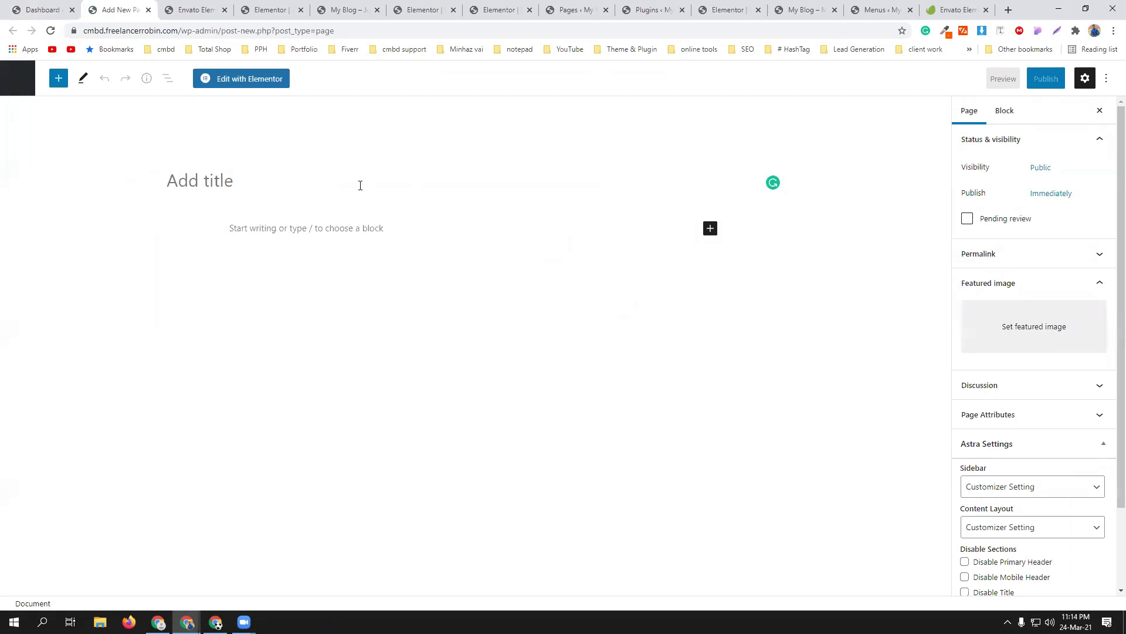
pyautogui.write('Menue')
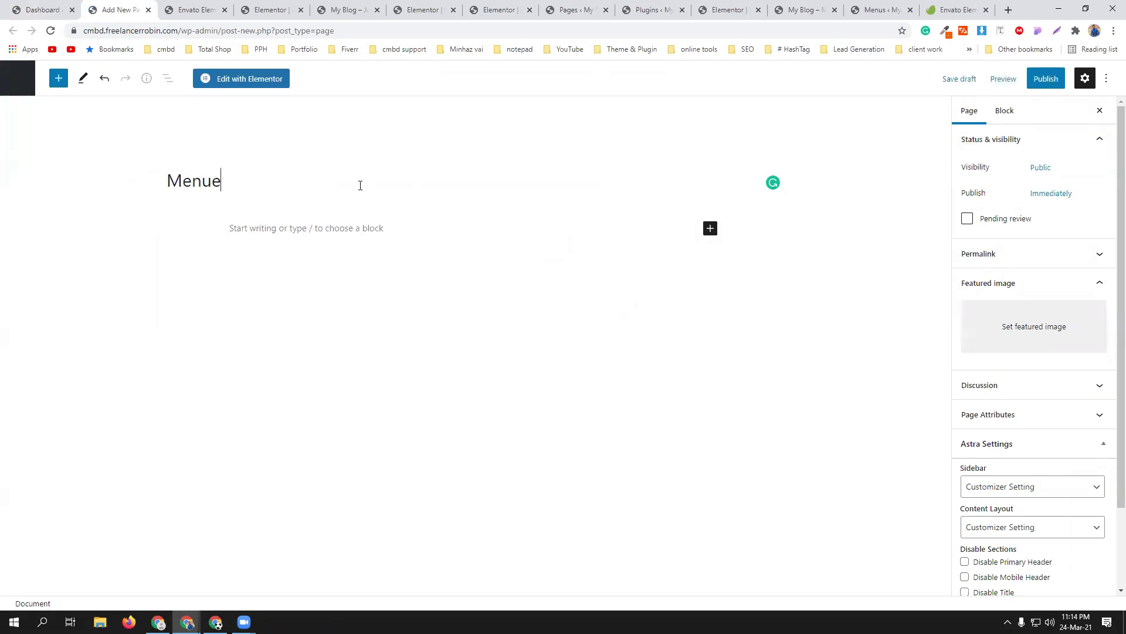
pyautogui.press('BackSpace')
pyautogui.click(1049, 80)
pyautogui.click(1007, 80)
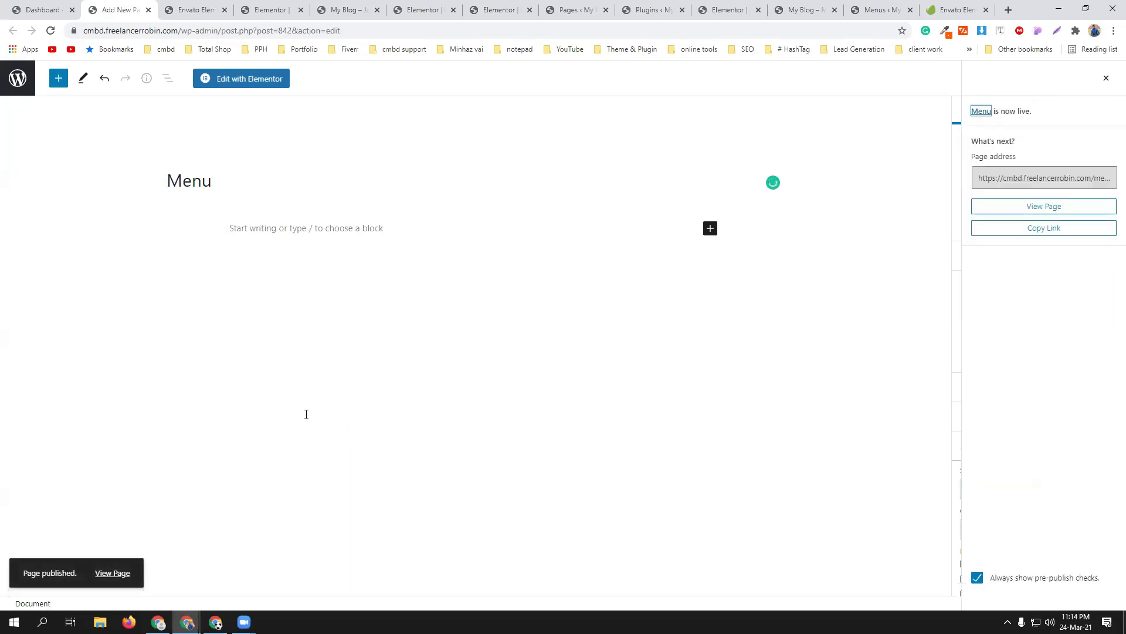
pyautogui.click(249, 80)
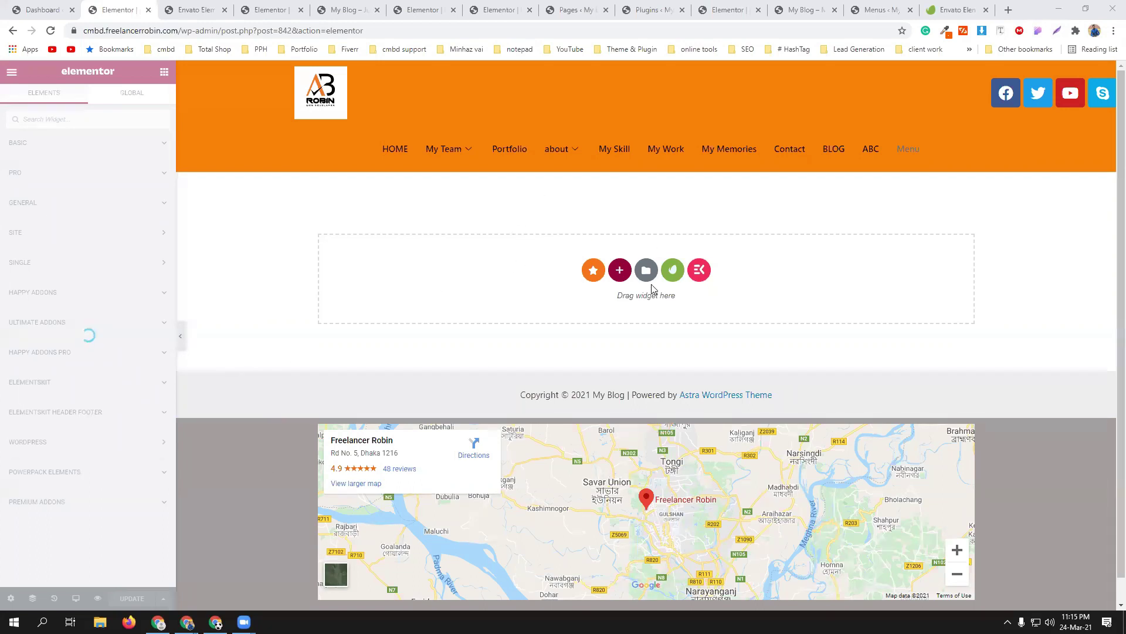
# Open the Envato Elements library on the Menu page, browse the installed Mediterranean Restaurant kit's templates, and return to the free kits.
pyautogui.click(673, 271)
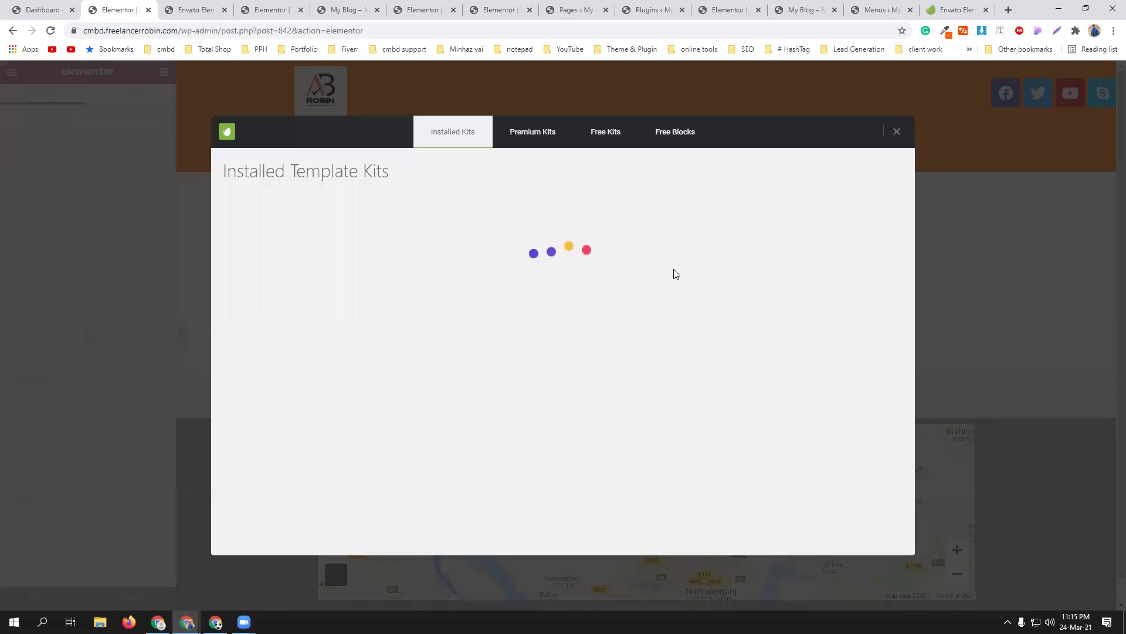
pyautogui.click(606, 135)
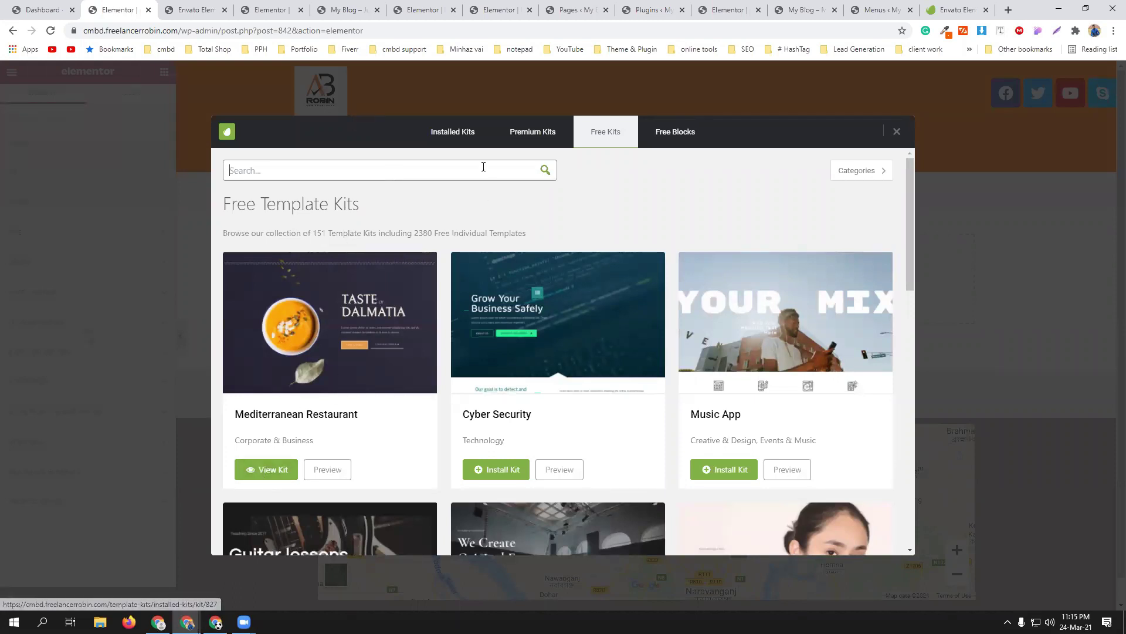
pyautogui.click(450, 136)
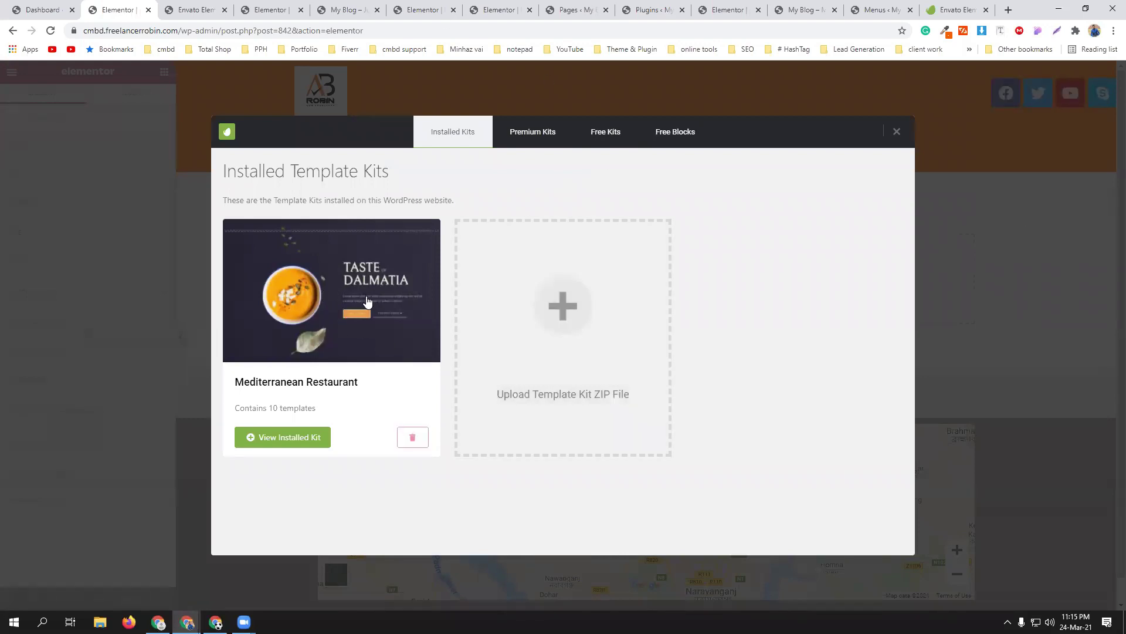
pyautogui.click(296, 437)
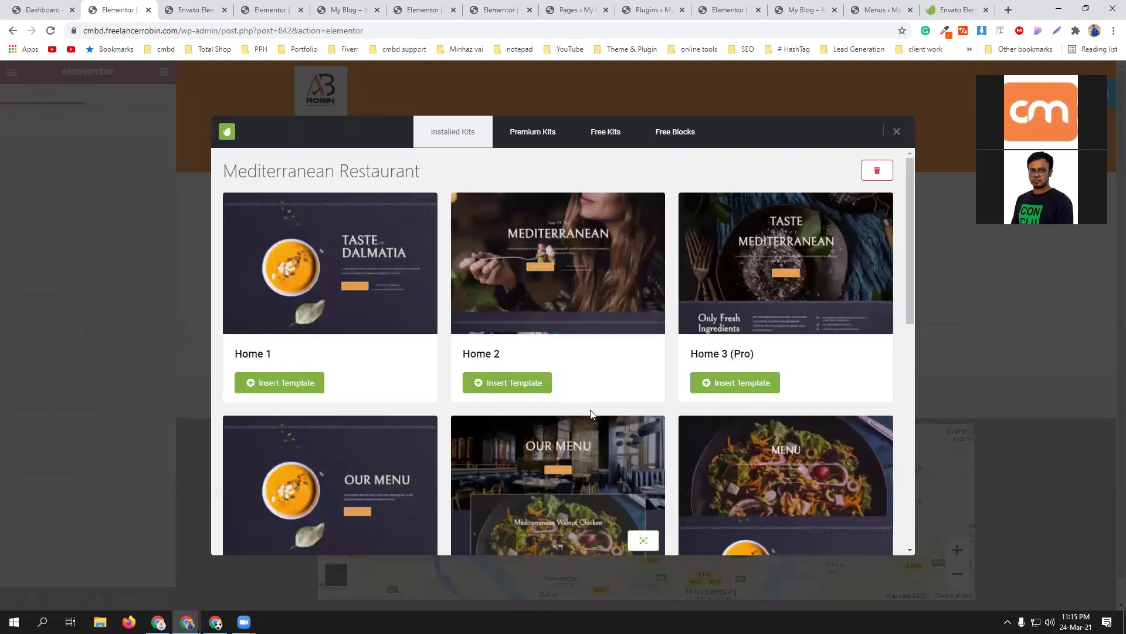
pyautogui.scroll(-4, 587, 397)
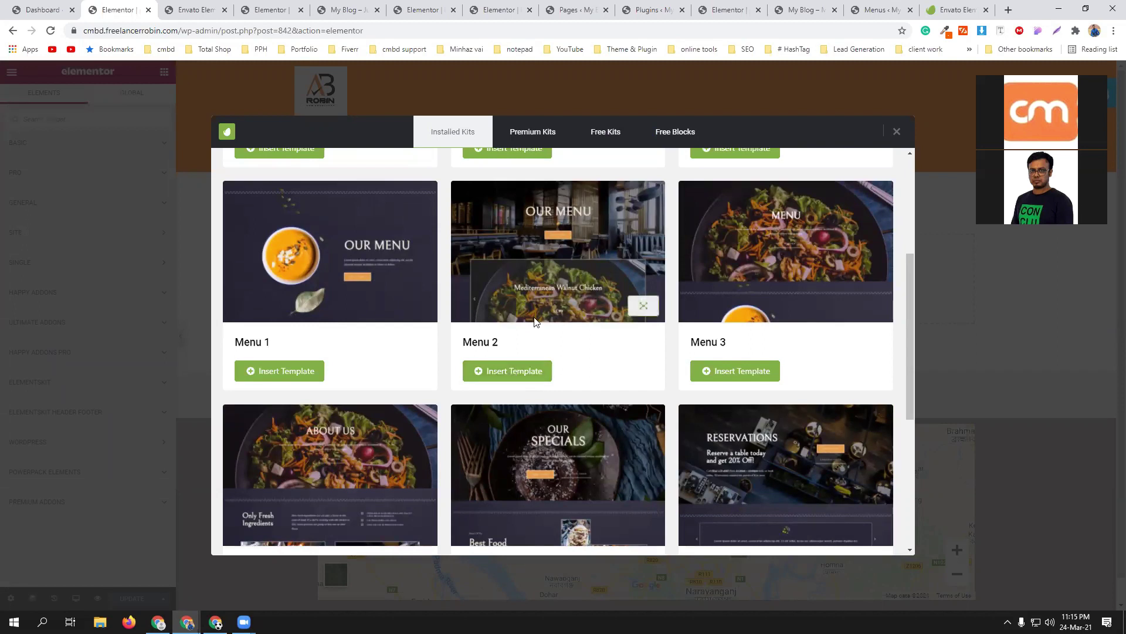
pyautogui.scroll(4, 535, 316)
pyautogui.click(591, 145)
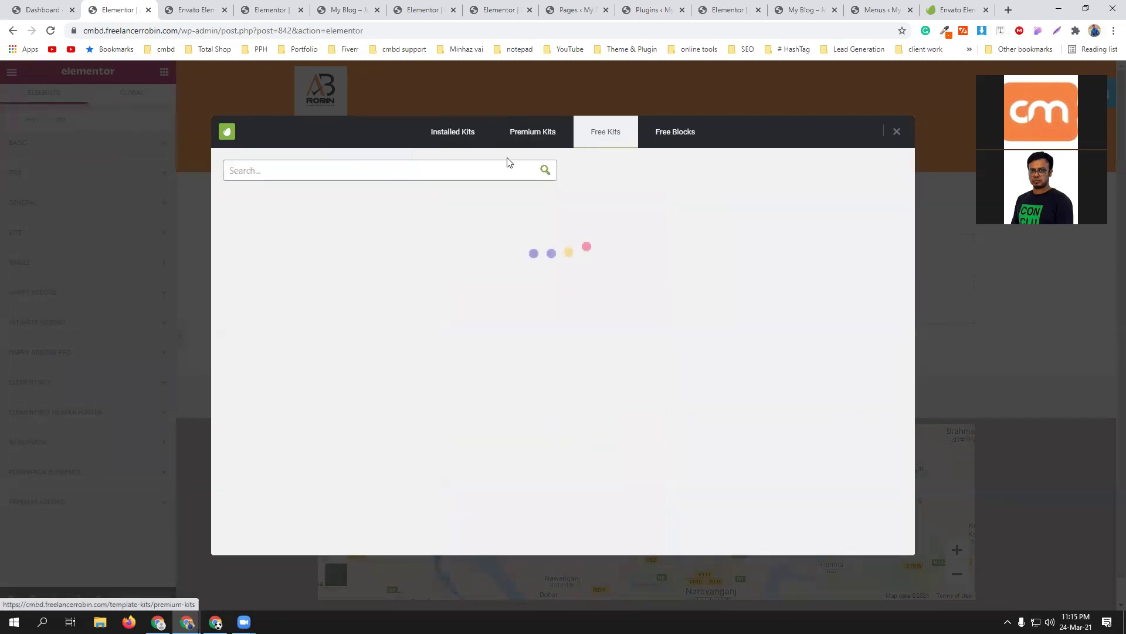
# Search the free kits for "restaurant", install the Sushi Restaurant kit, and open its list of templates.
pyautogui.write('re')
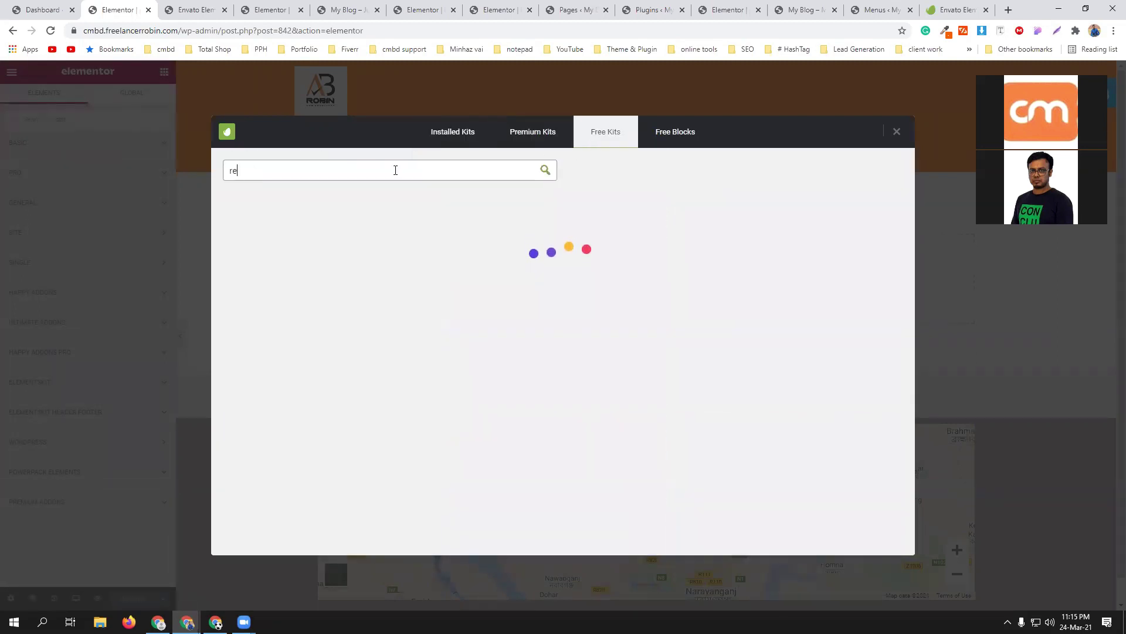
pyautogui.write('staurant')
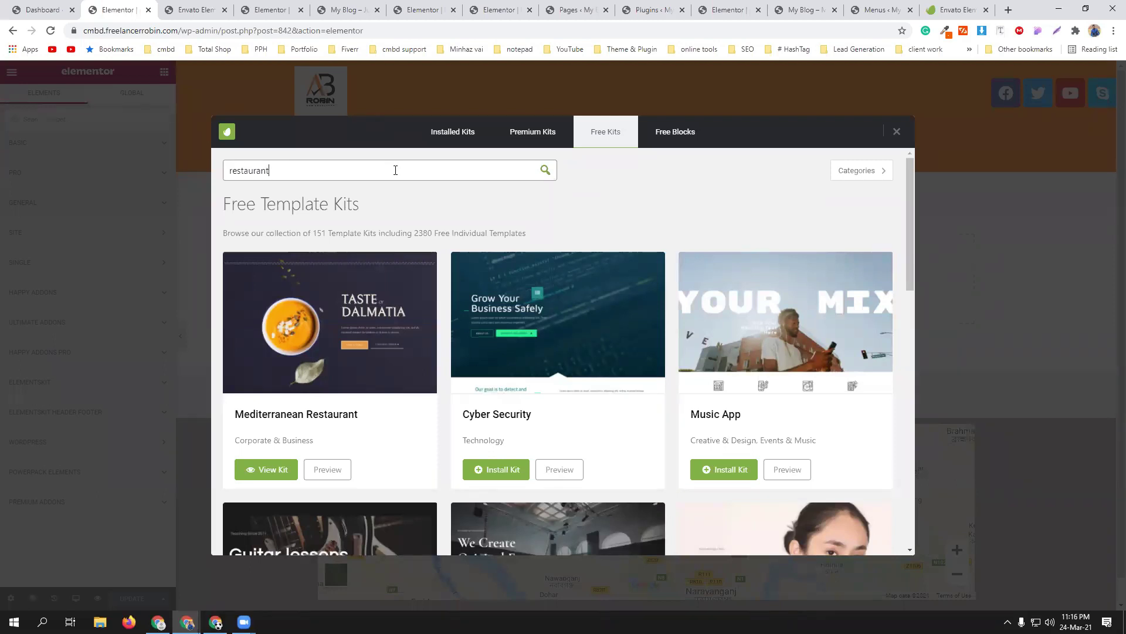
pyautogui.press('Return')
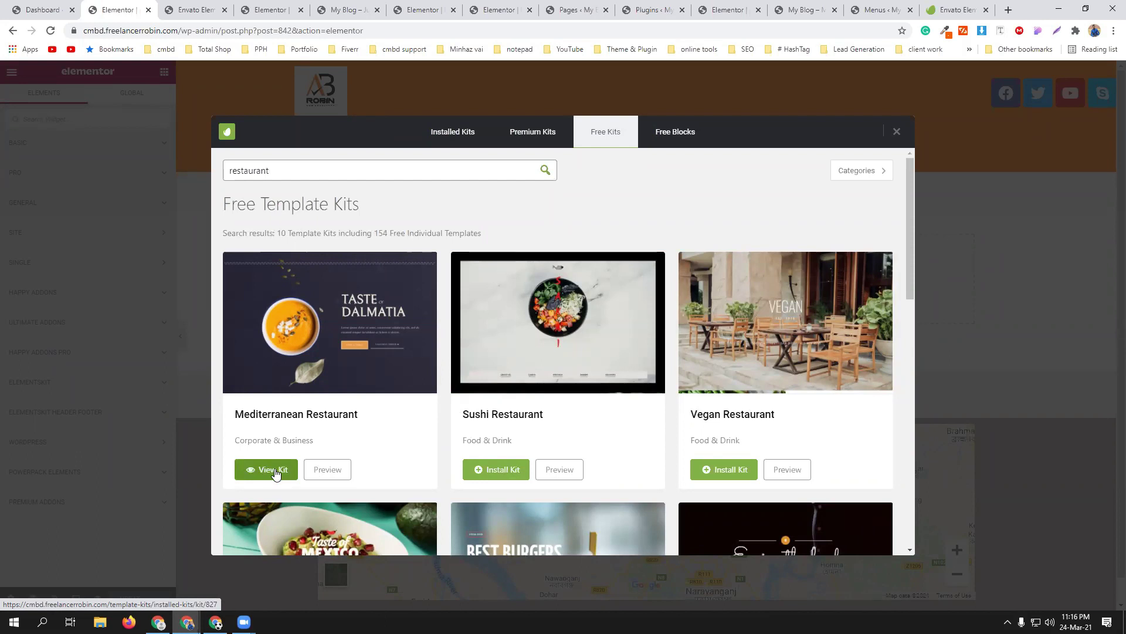
pyautogui.click(508, 470)
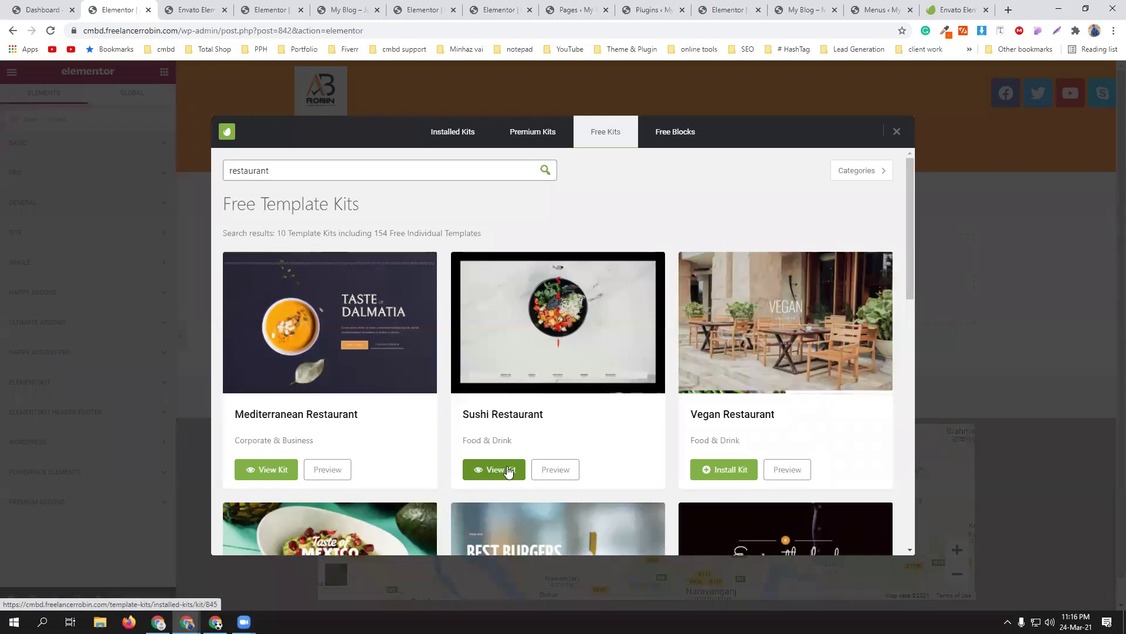
pyautogui.click(508, 469)
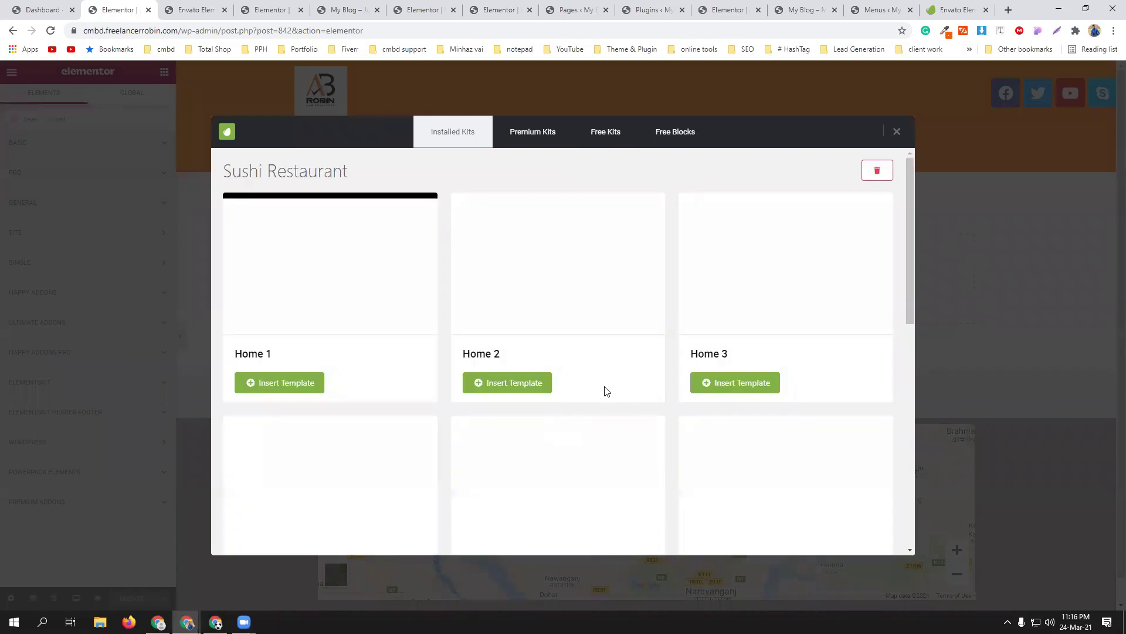
# Insert the Sushi Restaurant kit's "Menu 1" template into the Menu page.
pyautogui.scroll(-3, 604, 389)
pyautogui.scroll(-3, 535, 398)
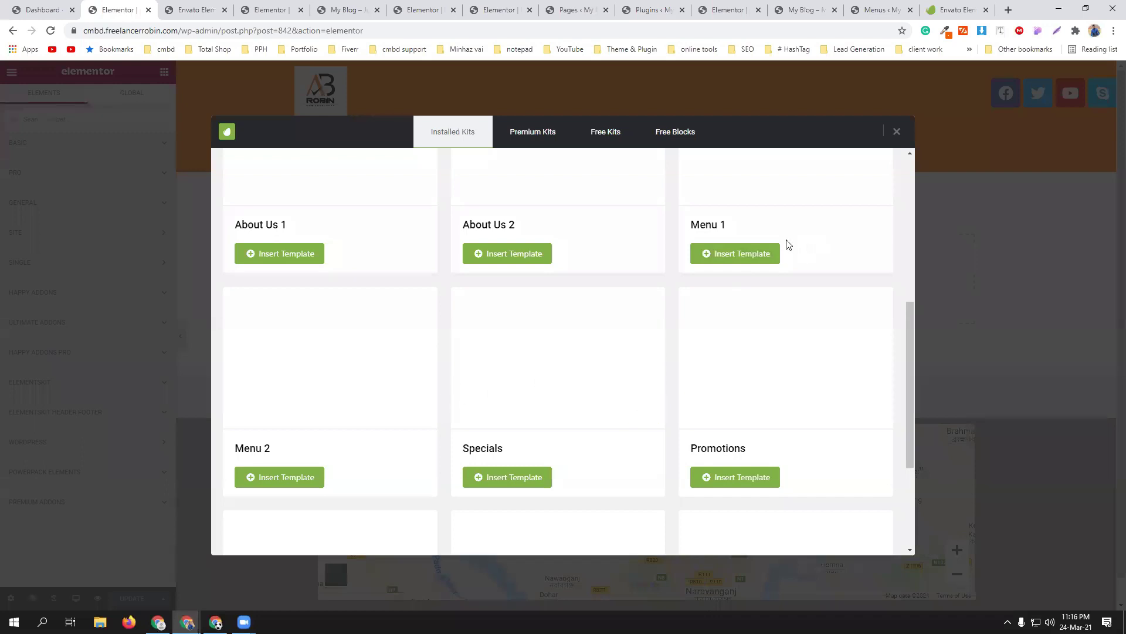
pyautogui.scroll(3, 626, 319)
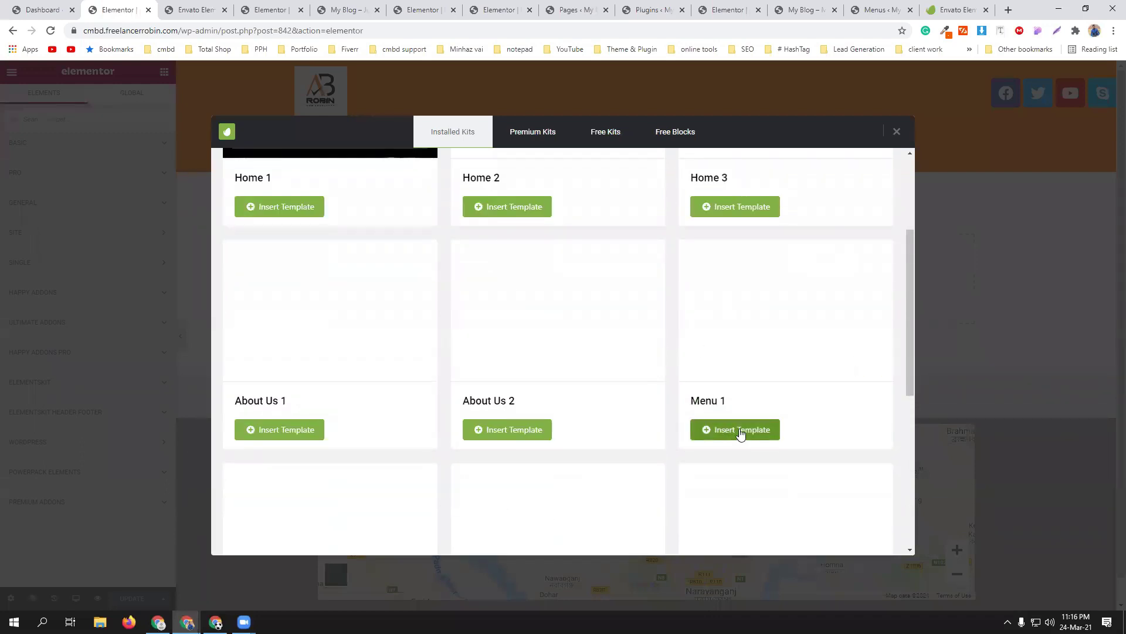
pyautogui.click(740, 432)
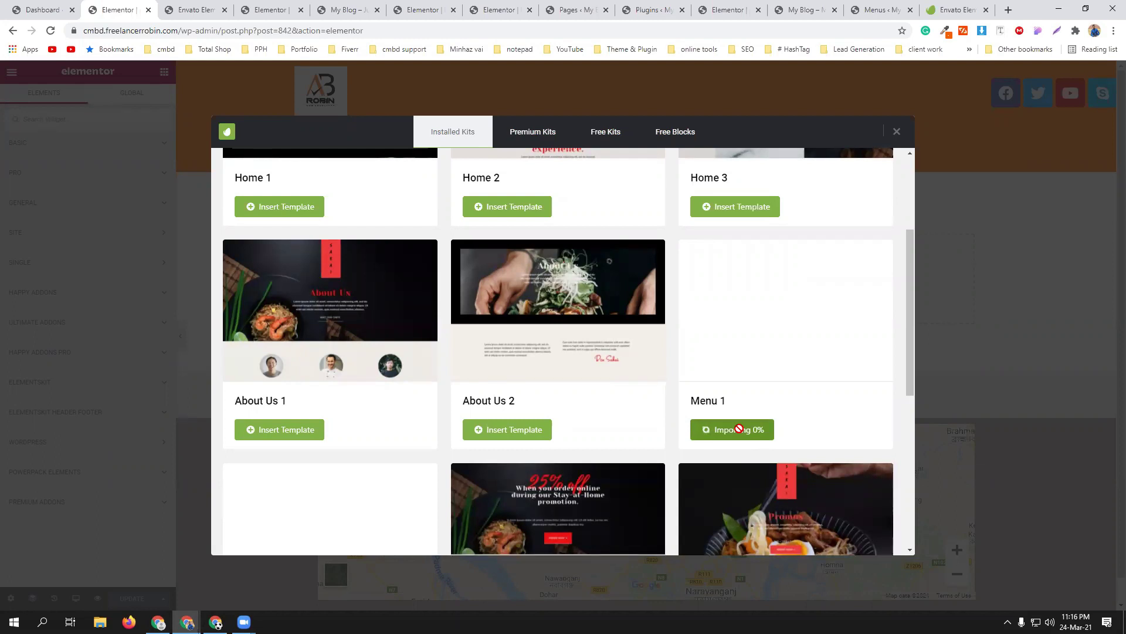
# Switch to the ABC page's Elementor editor and delete the small "Of" text beside "CMBD" in the hero section.
pyautogui.click(728, 10)
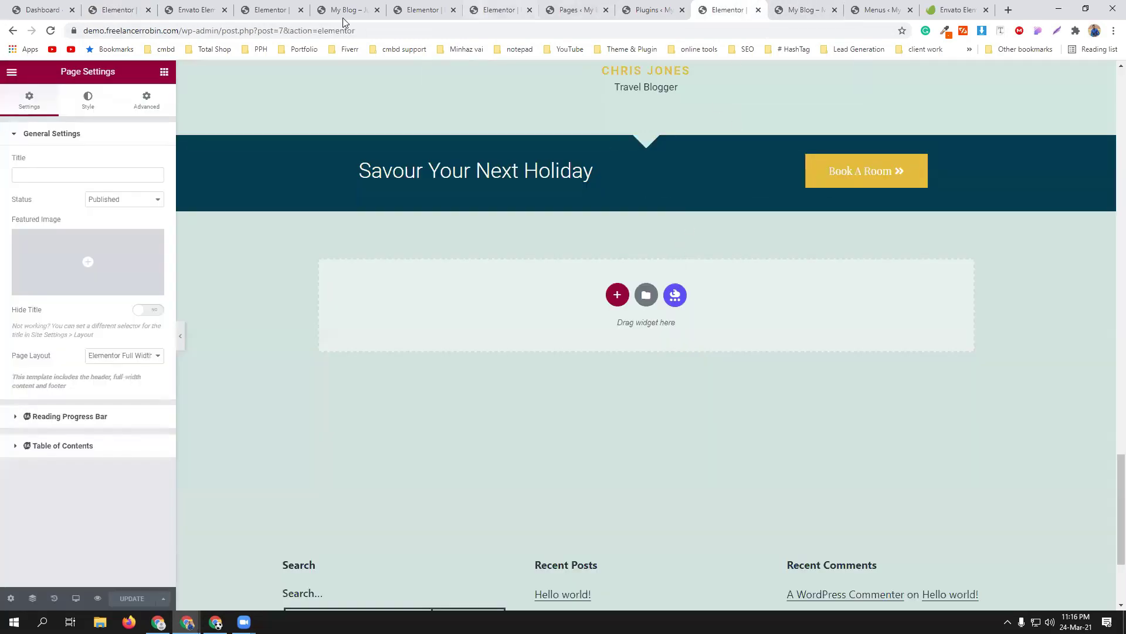
pyautogui.click(566, 9)
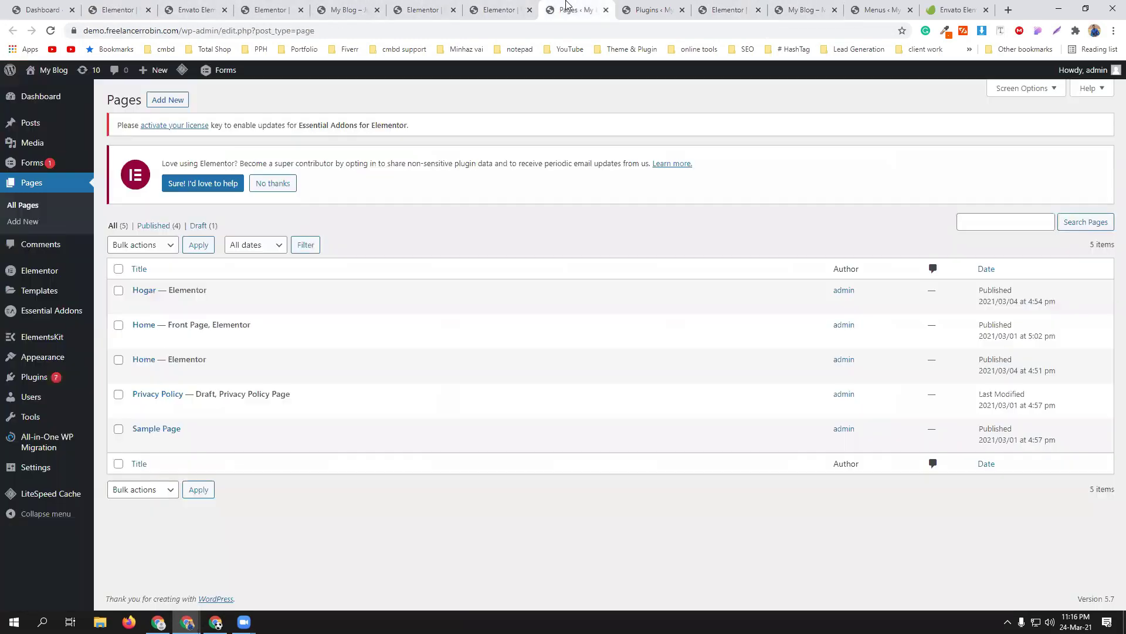
pyautogui.click(274, 5)
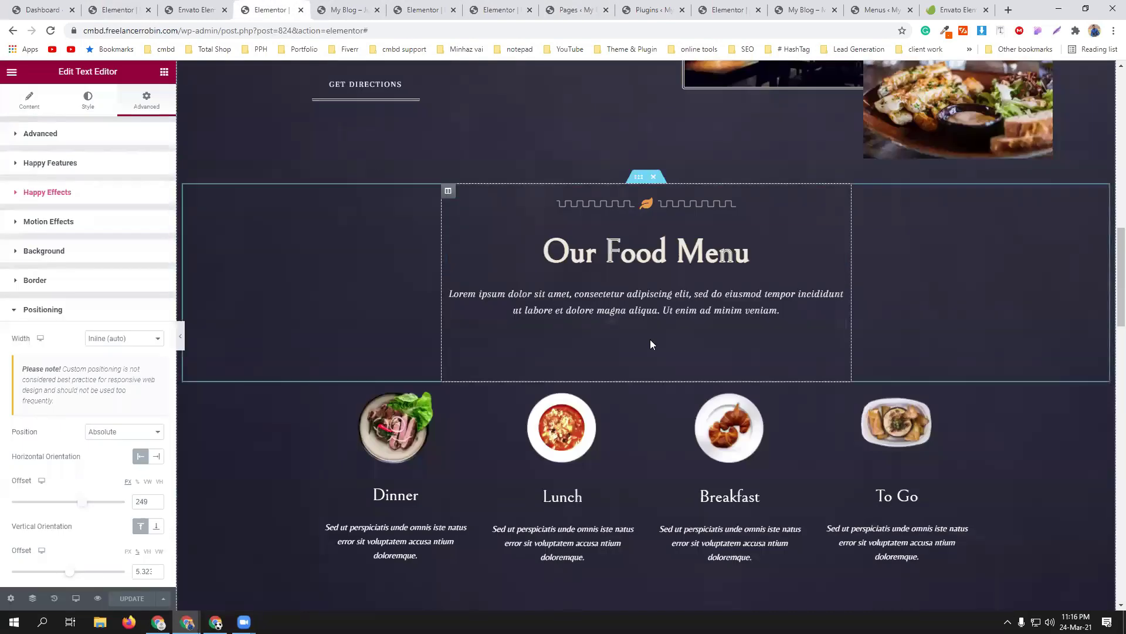
pyautogui.scroll(10, 650, 339)
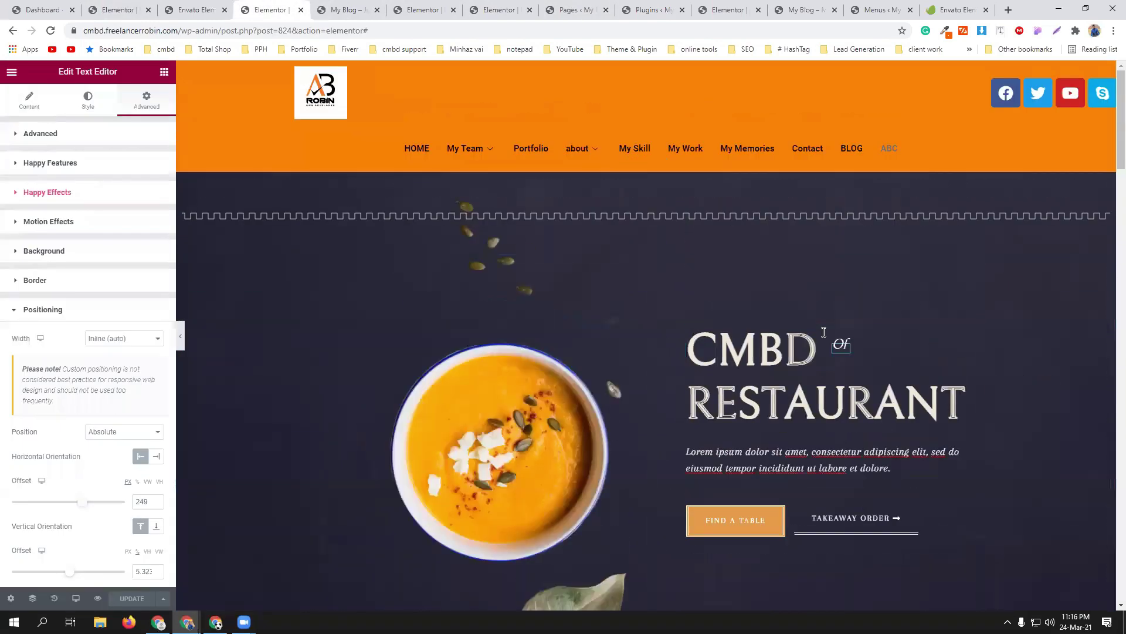
pyautogui.rightClick(841, 348)
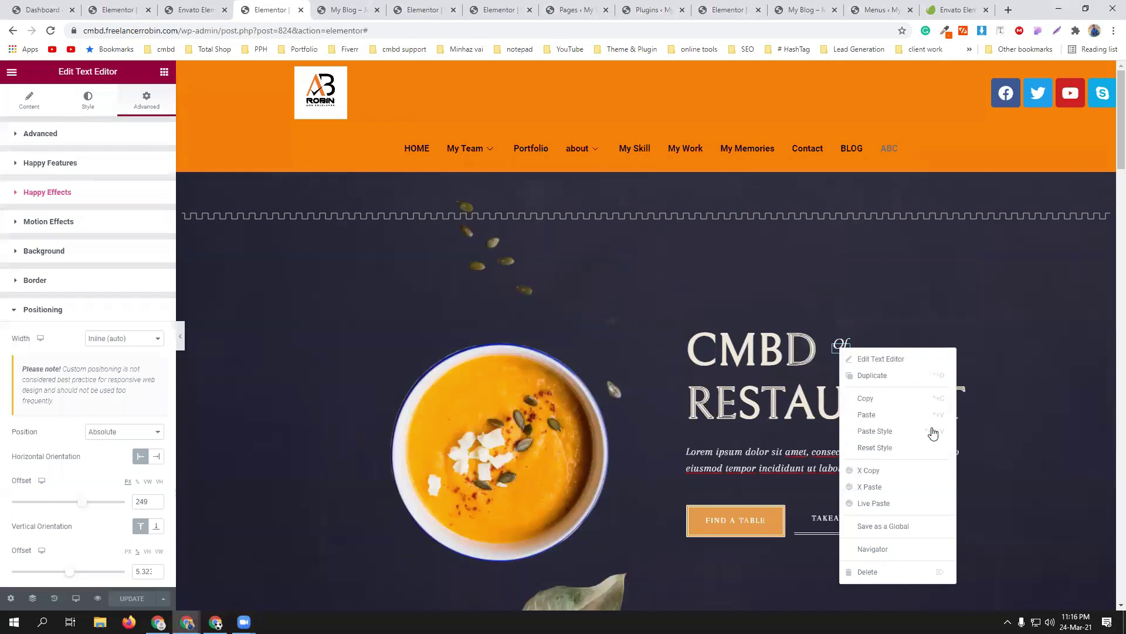
pyautogui.click(877, 572)
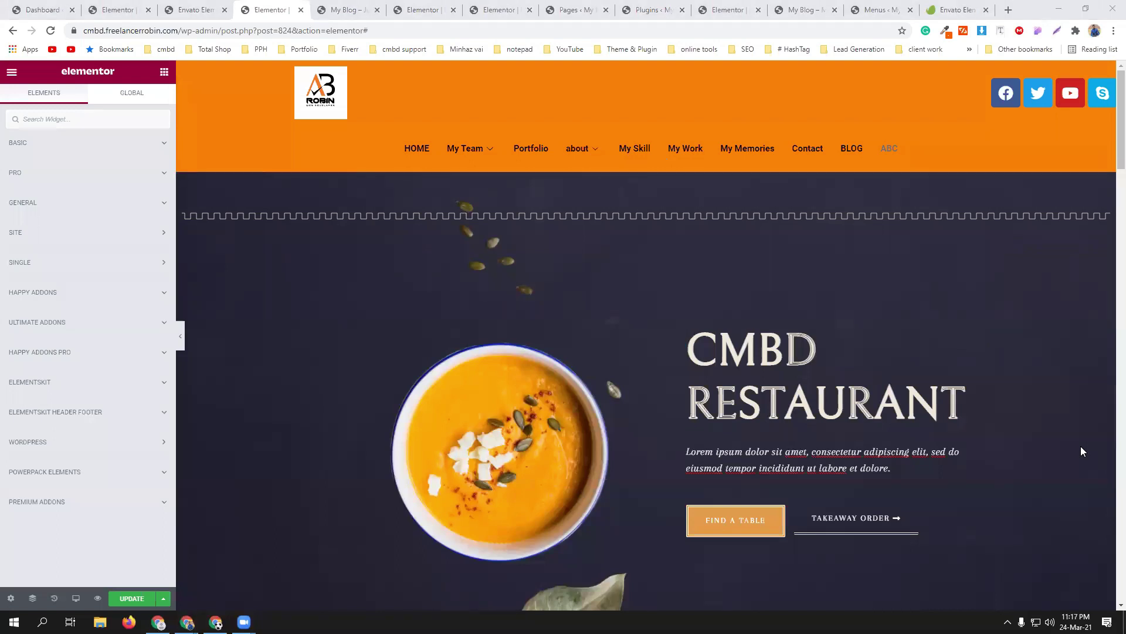
# Return to the Menu page's editor, move the vertical SAKAI heading down to just above the "Menu" title, and select the "Visit Us" heading.
pyautogui.click(188, 7)
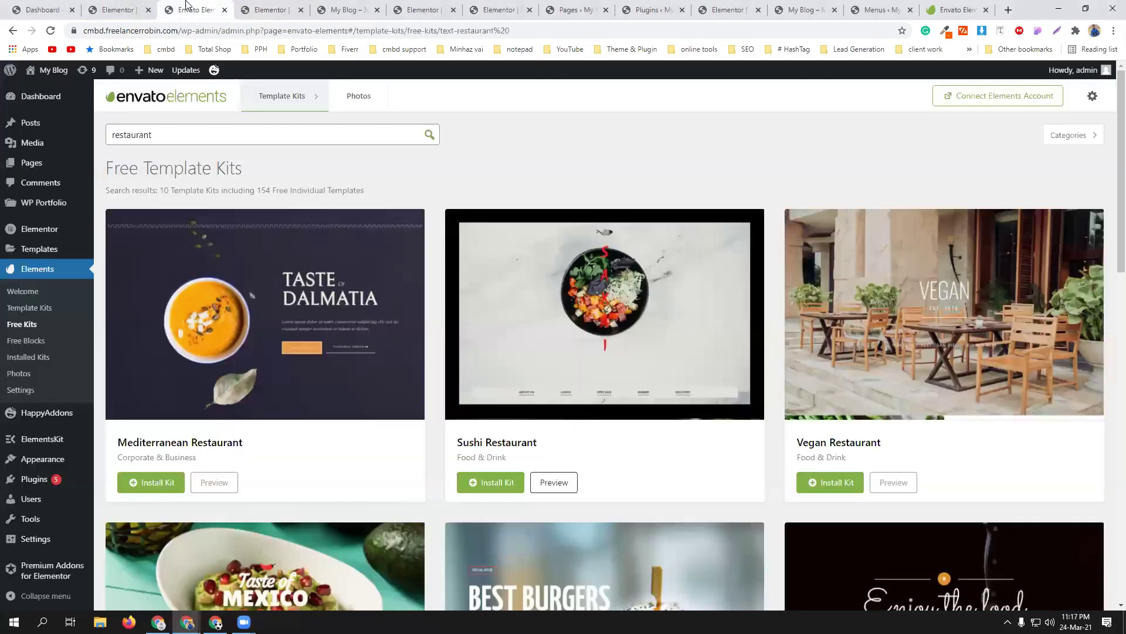
pyautogui.click(126, 8)
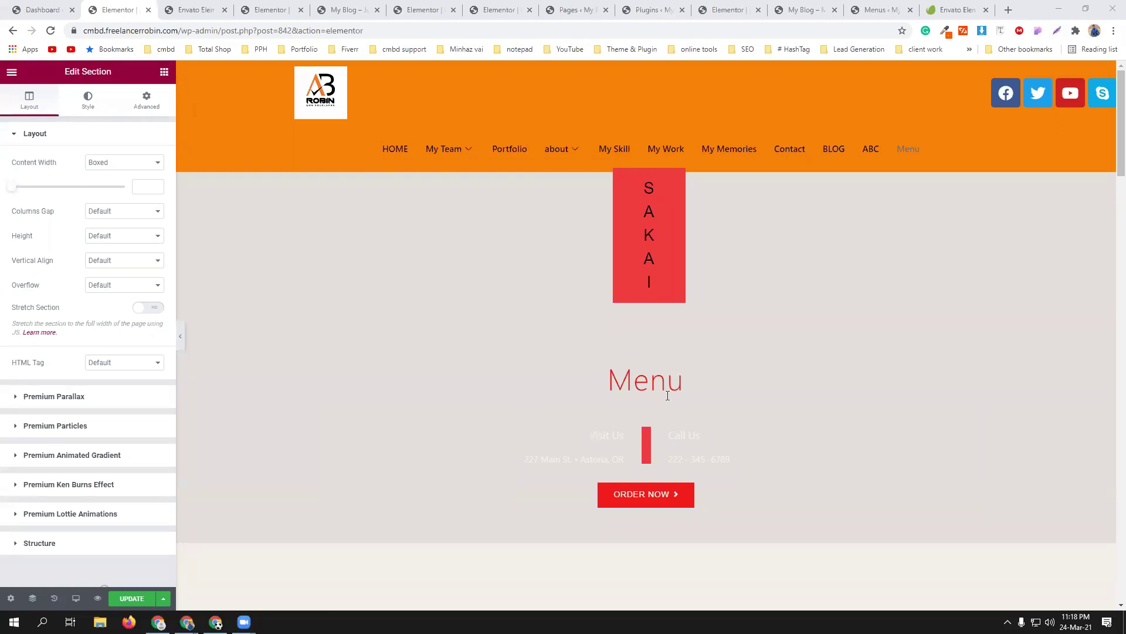
pyautogui.scroll(-3, 669, 410)
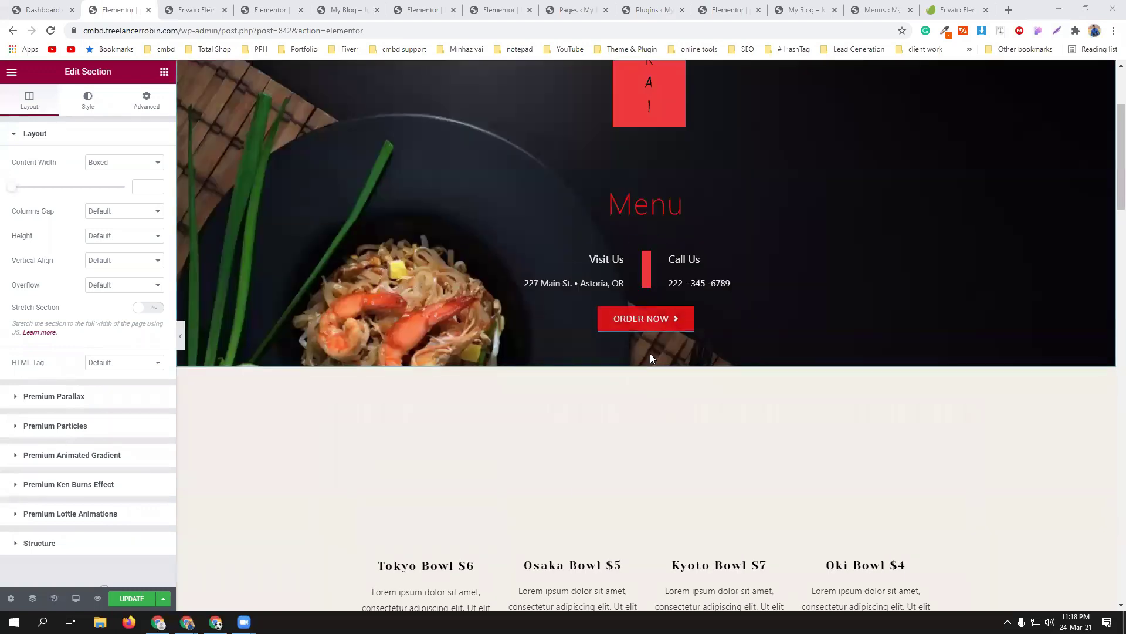
pyautogui.scroll(3, 650, 353)
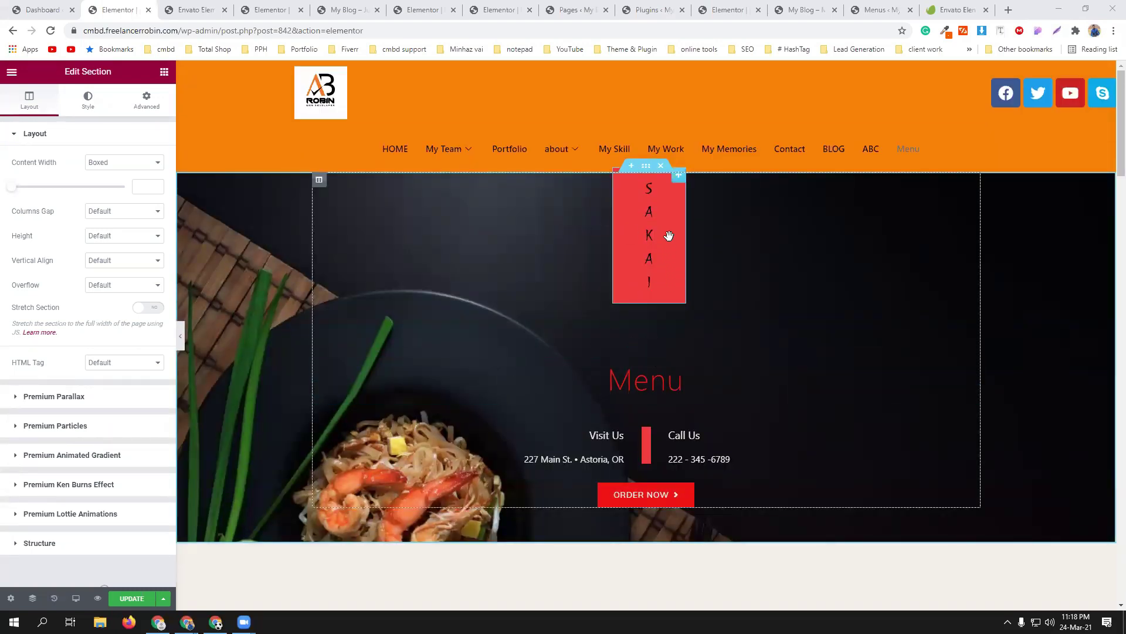
pyautogui.moveTo(667, 238); pyautogui.dragTo(660, 299)
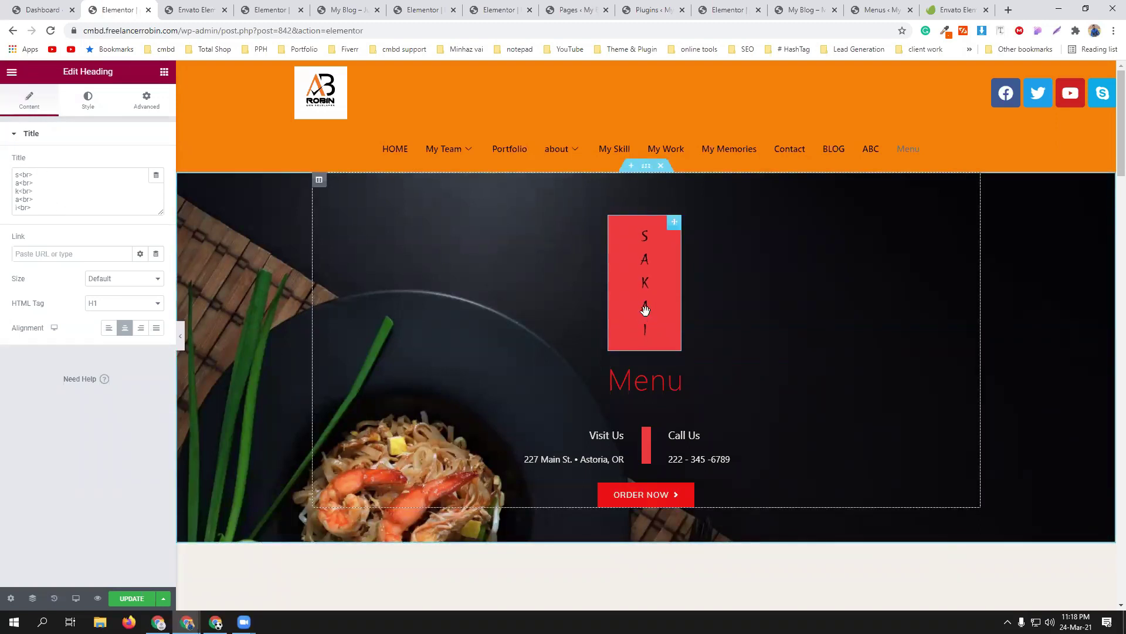
pyautogui.click(606, 437)
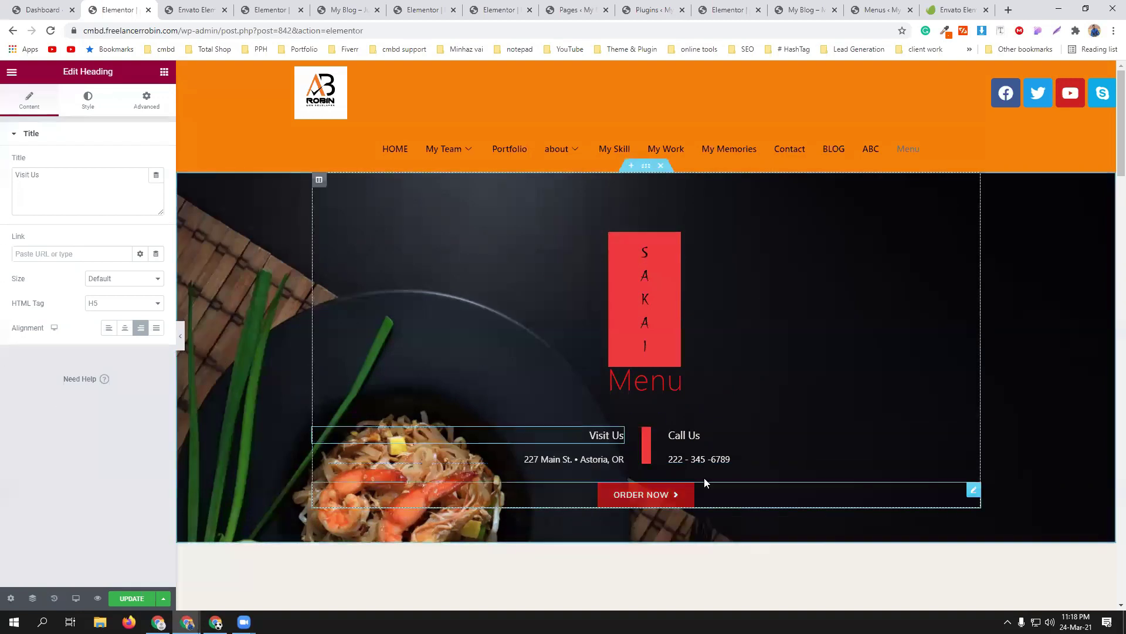
# Review the Menu page's inserted dish, promotion and price list sections, and save the page's changes.
pyautogui.scroll(-4, 509, 329)
pyautogui.scroll(-9, 643, 420)
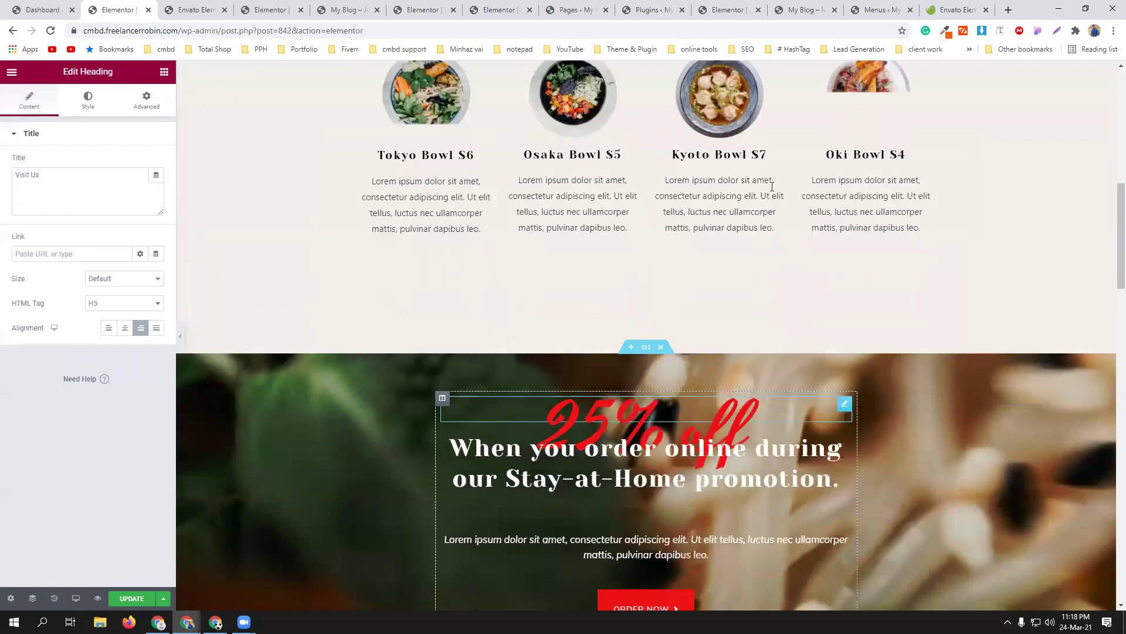
pyautogui.scroll(-7, 679, 319)
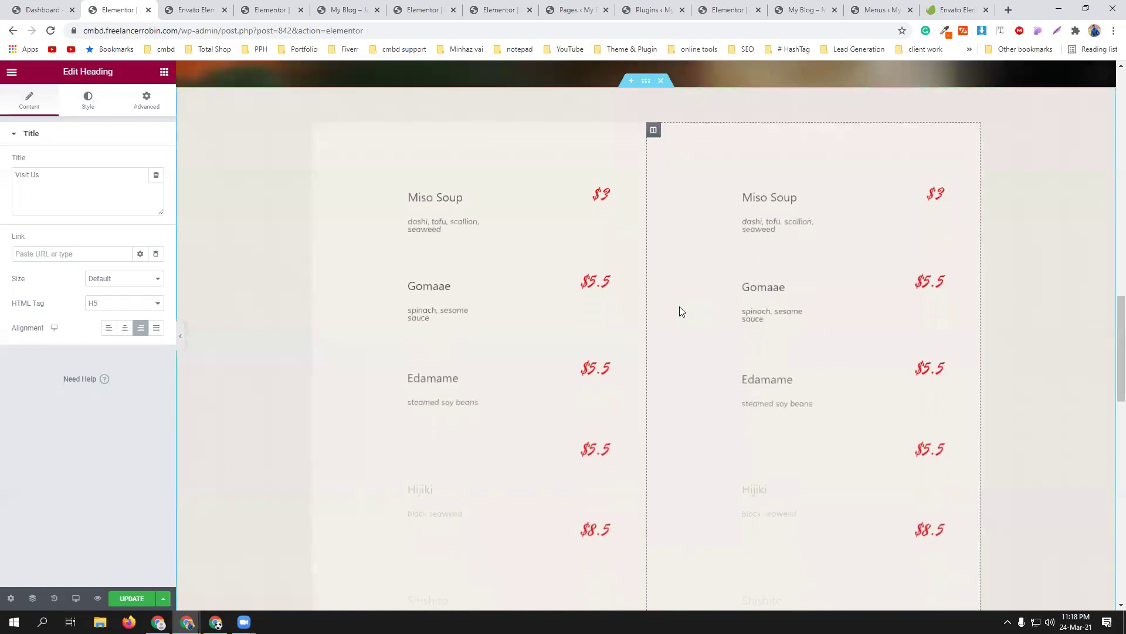
pyautogui.scroll(13, 252, 323)
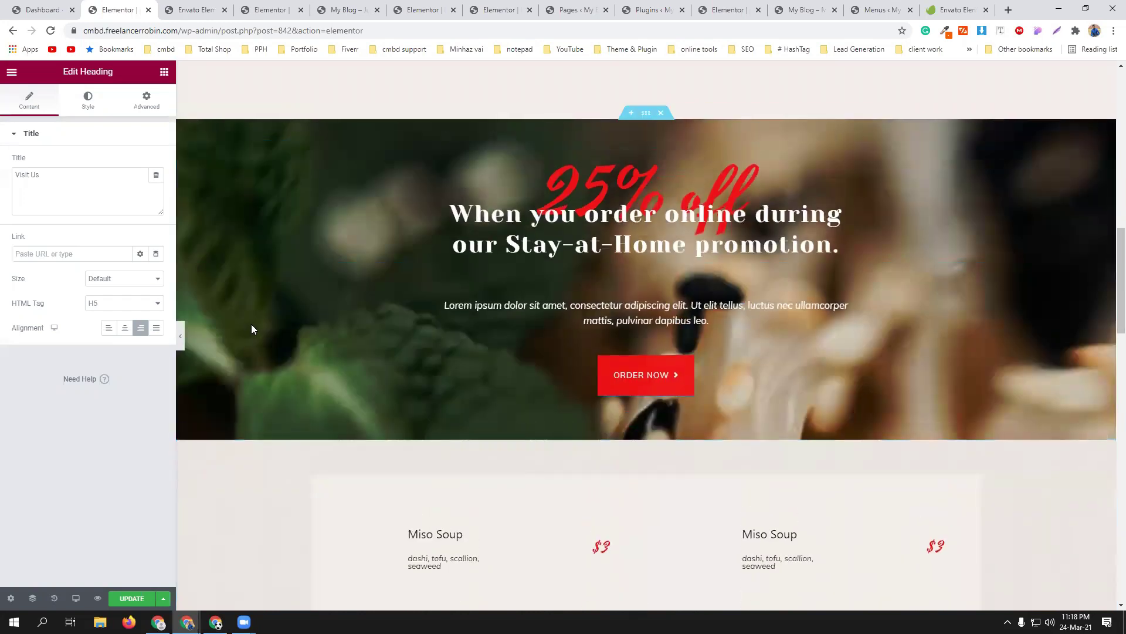
pyautogui.scroll(5, 217, 298)
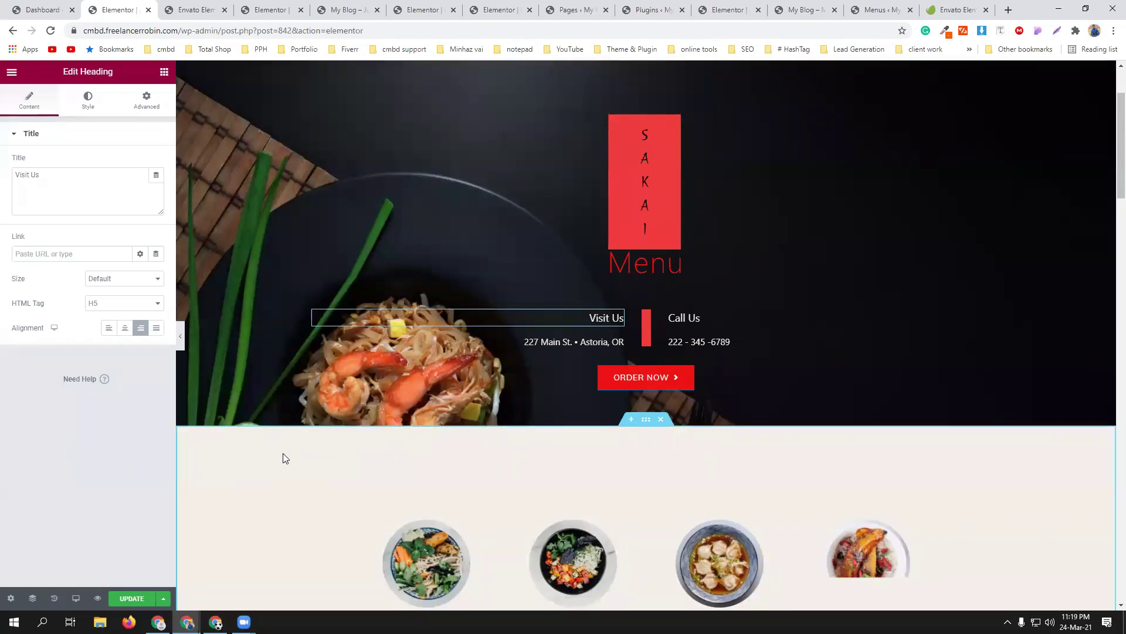
pyautogui.scroll(-3, 283, 452)
pyautogui.scroll(3, 283, 451)
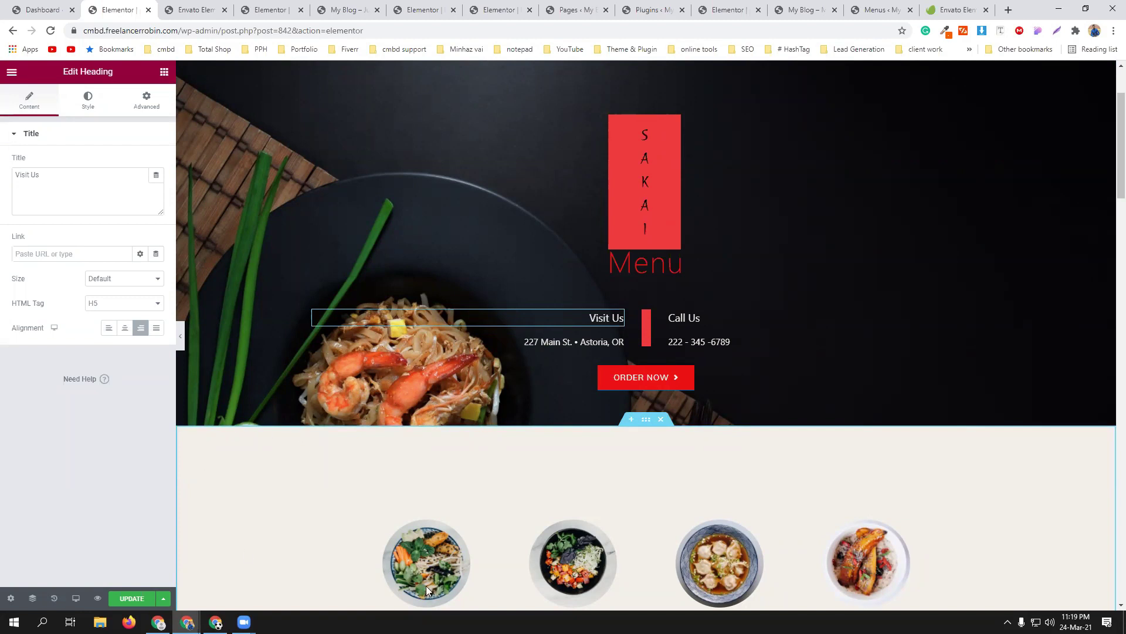
pyautogui.click(125, 599)
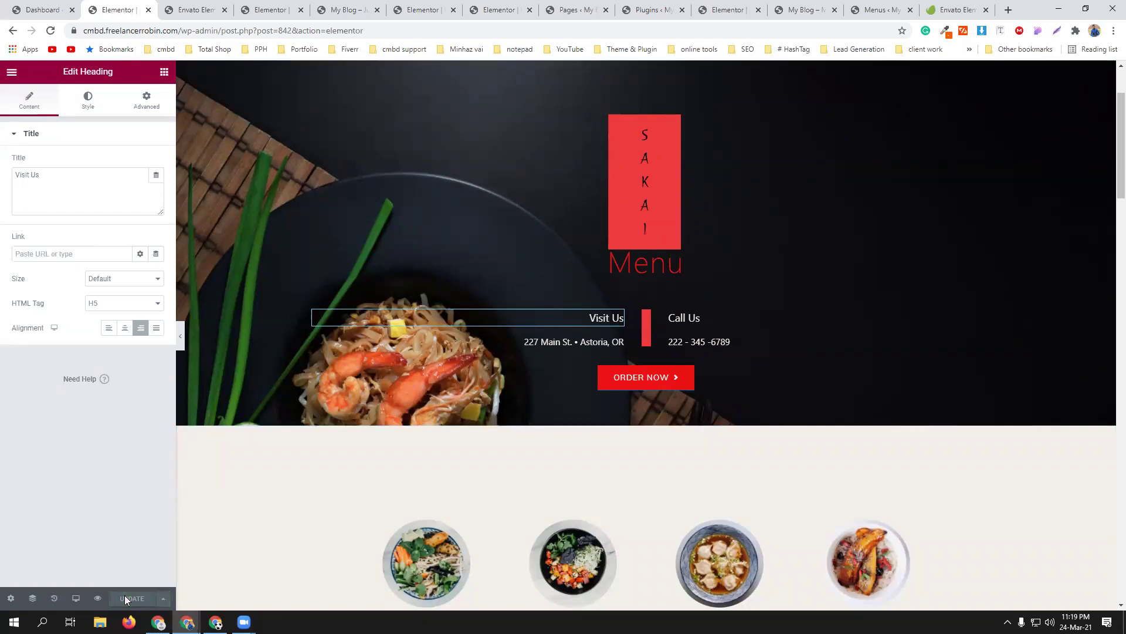
pyautogui.scroll(2, 301, 517)
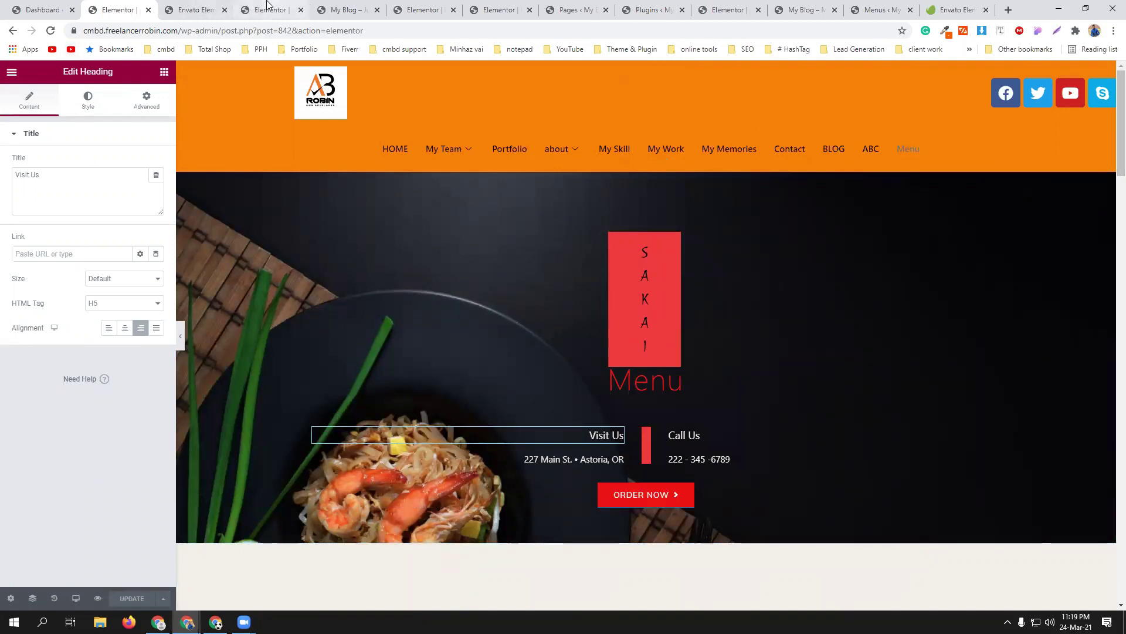
# Open the live site in a separate tab and view its ABC and Menu pages.
pyautogui.click(44, 10)
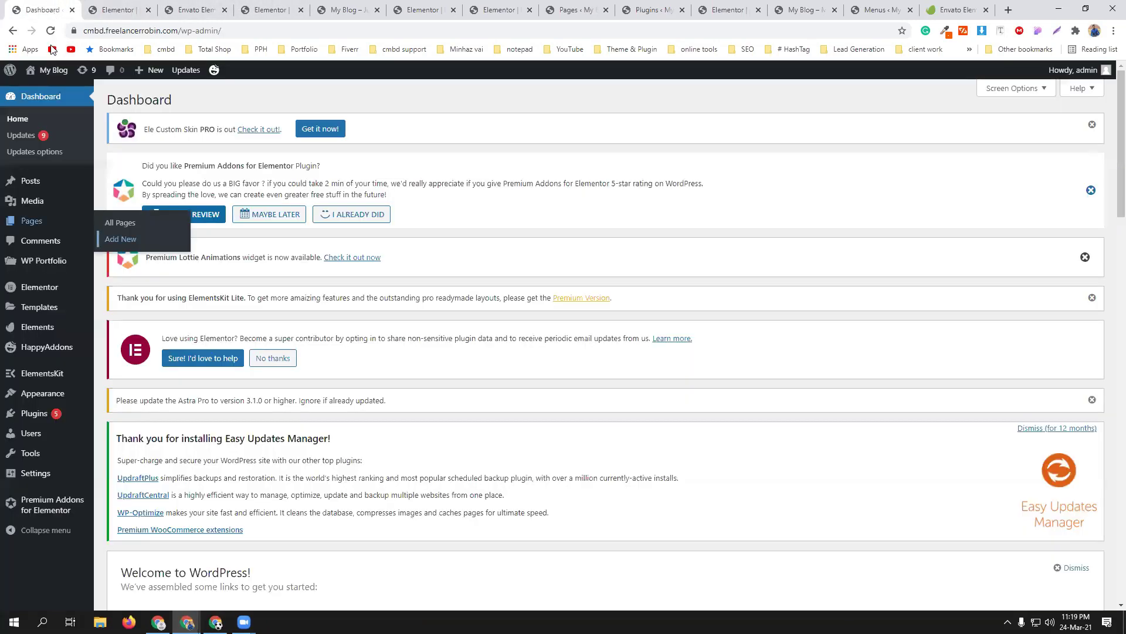
pyautogui.click(42, 90)
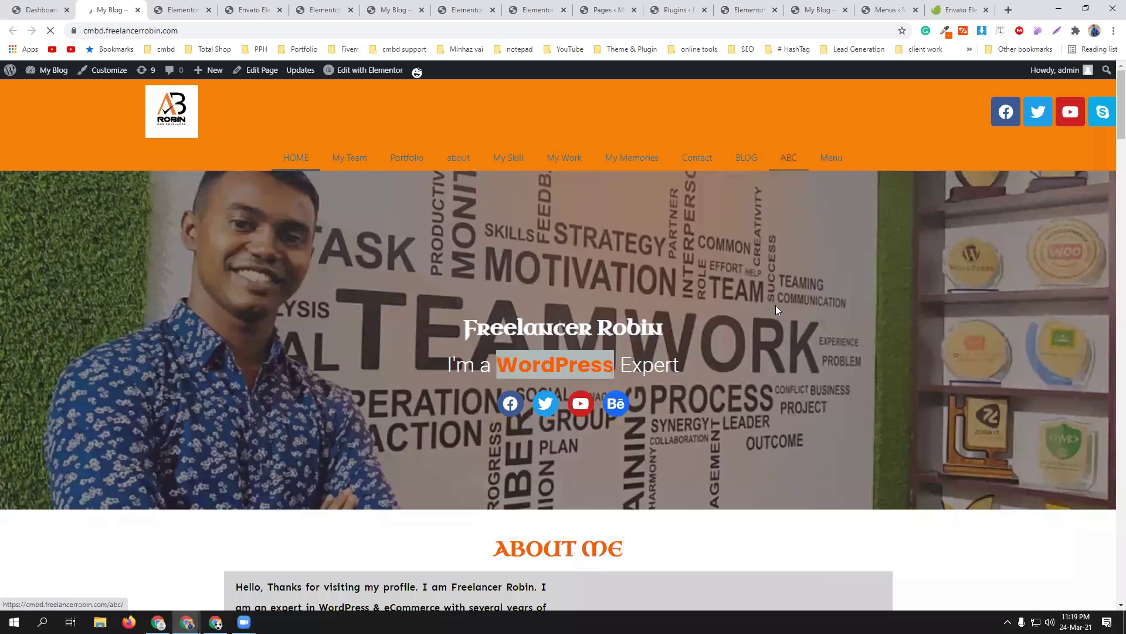
pyautogui.click(786, 152)
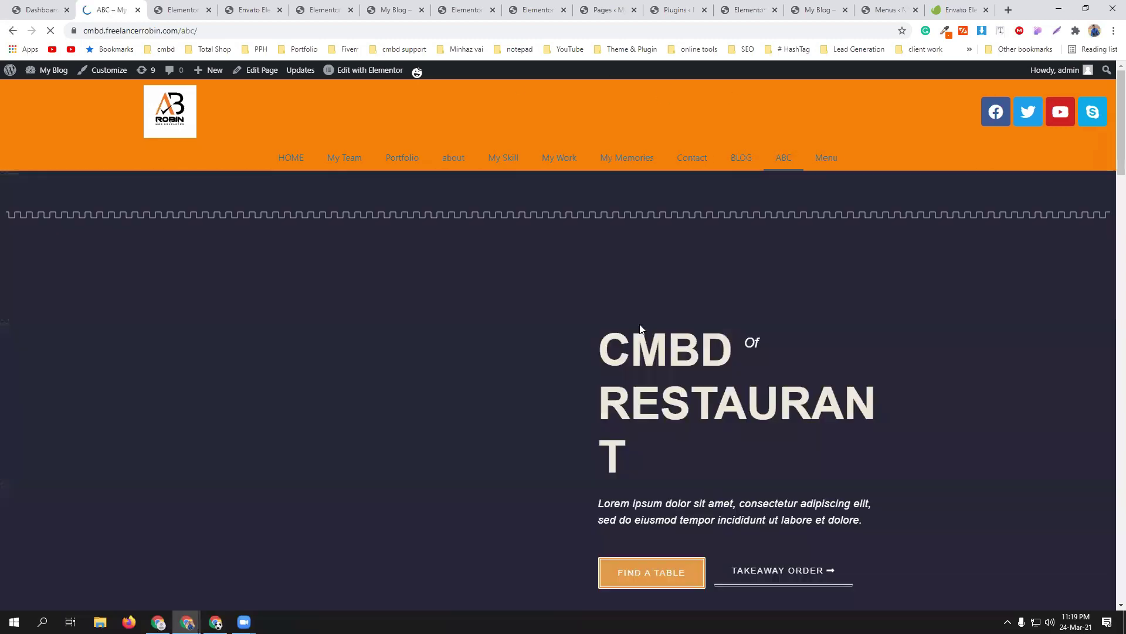
pyautogui.scroll(-5, 616, 355)
pyautogui.scroll(5, 617, 354)
pyautogui.click(832, 159)
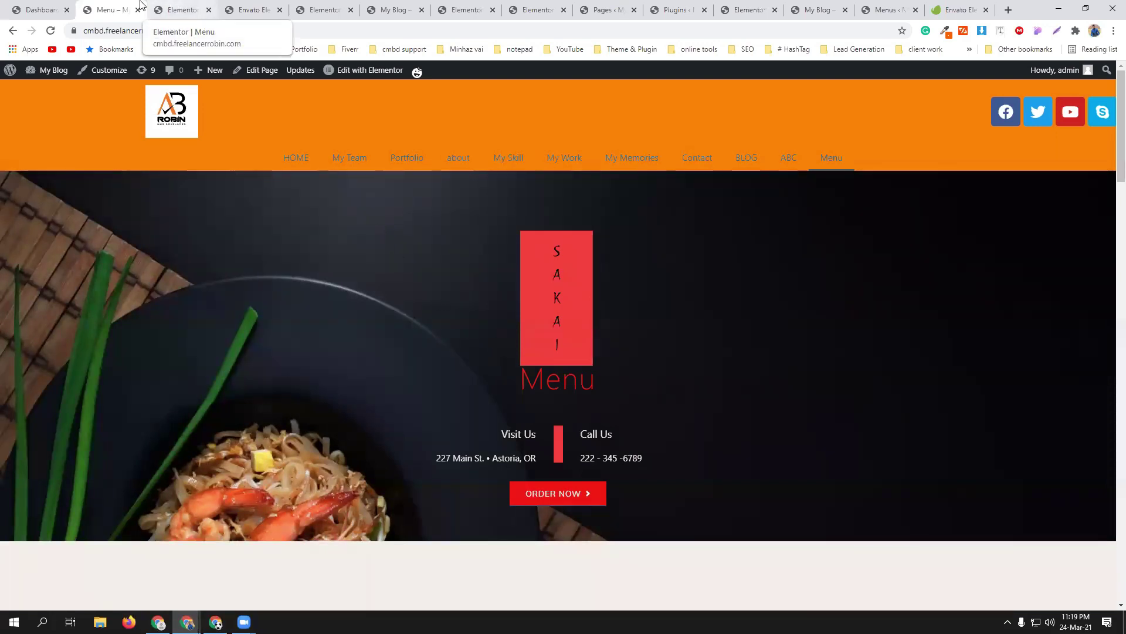
# Open a new page from the WordPress dashboard in a separate tab and close the leftover Menu page and Envato kit tabs.
pyautogui.click(187, 6)
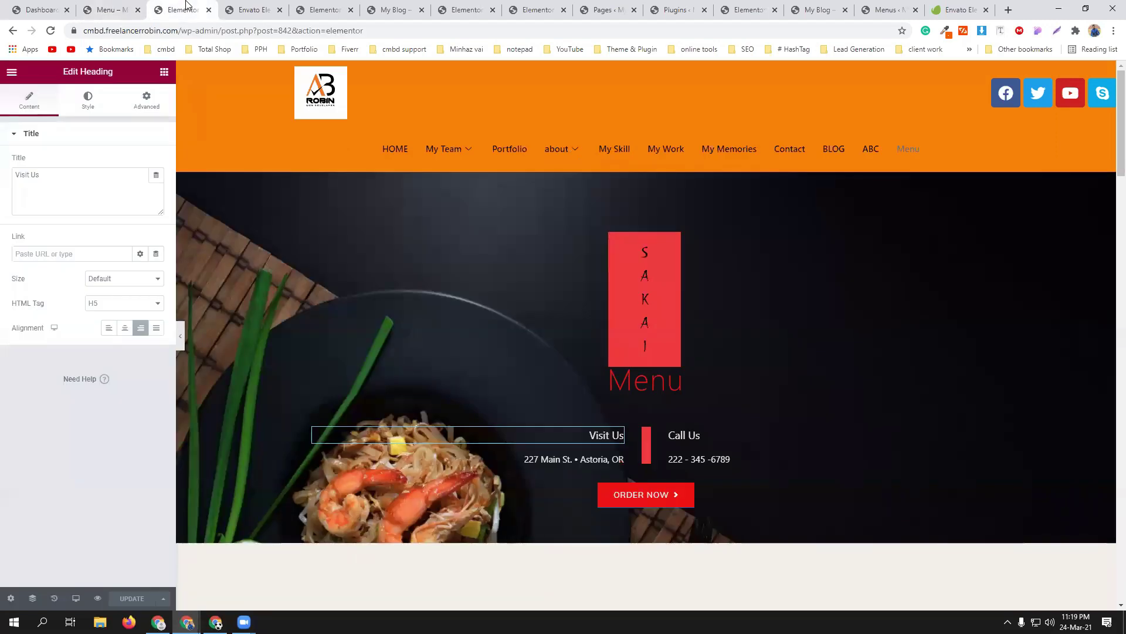
pyautogui.click(74, 9)
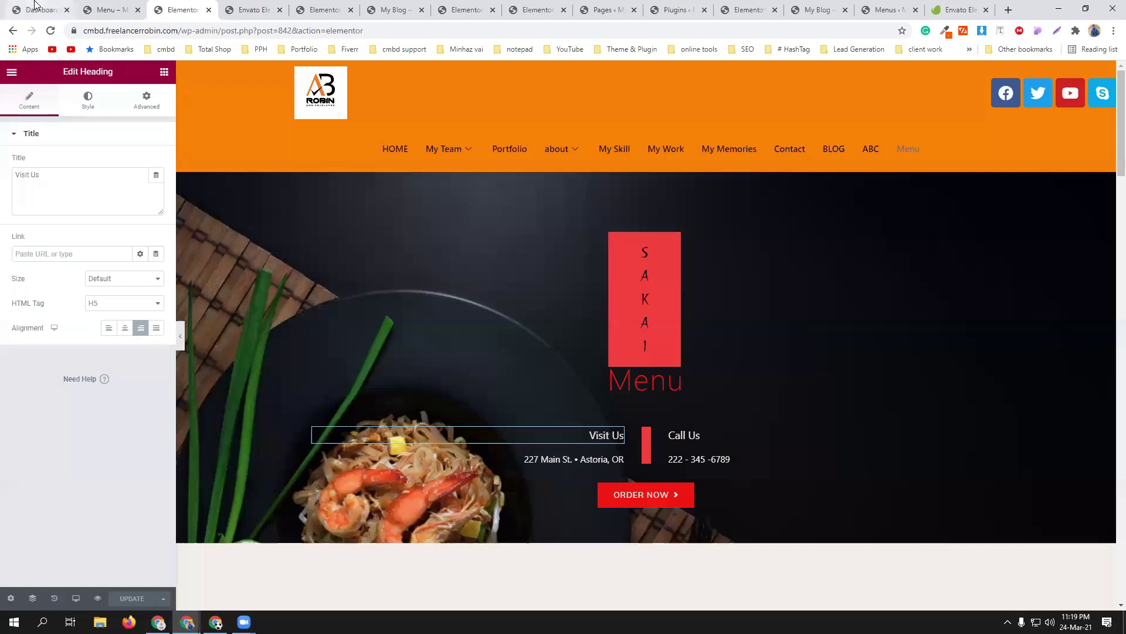
pyautogui.moveTo(42, 226)
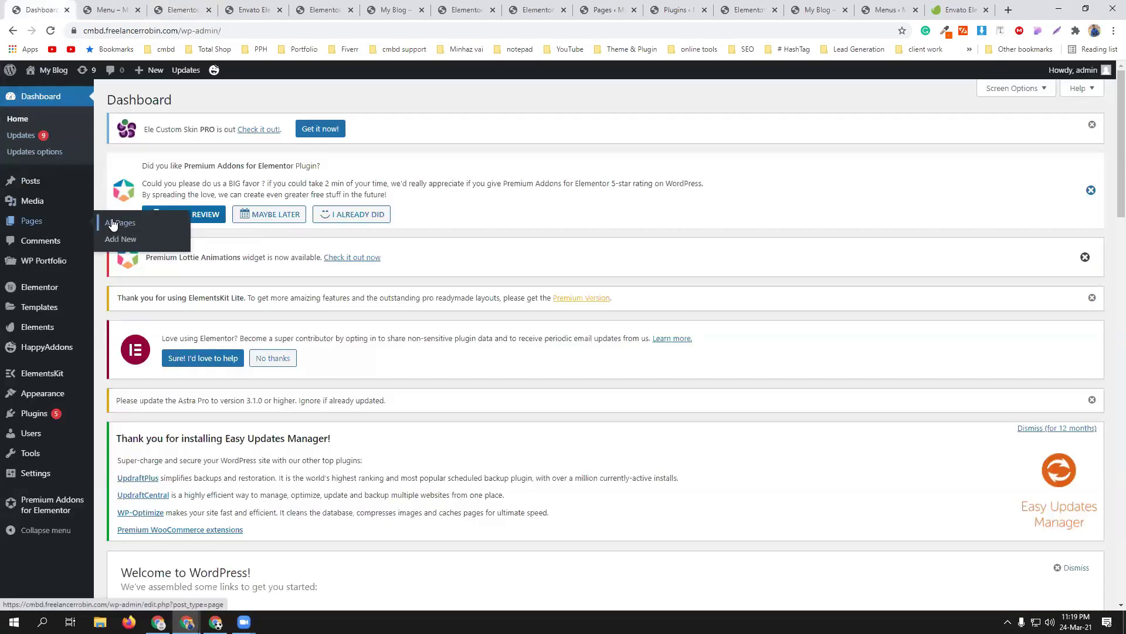
pyautogui.middleClick(120, 251)
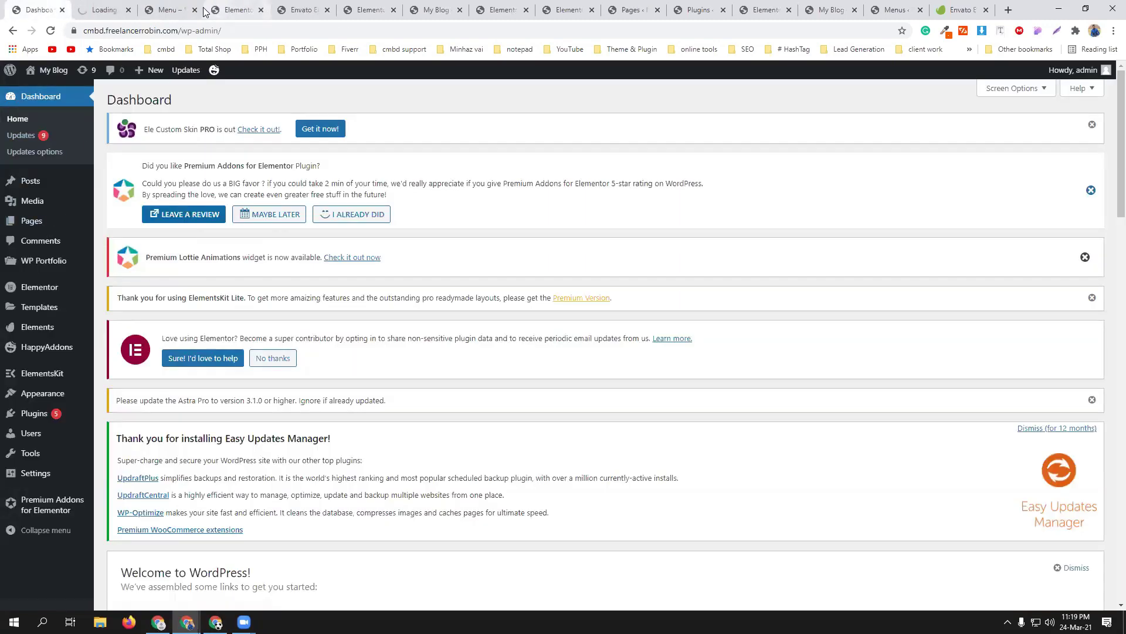
pyautogui.click(194, 10)
pyautogui.click(195, 10)
pyautogui.click(195, 10)
pyautogui.click(105, 10)
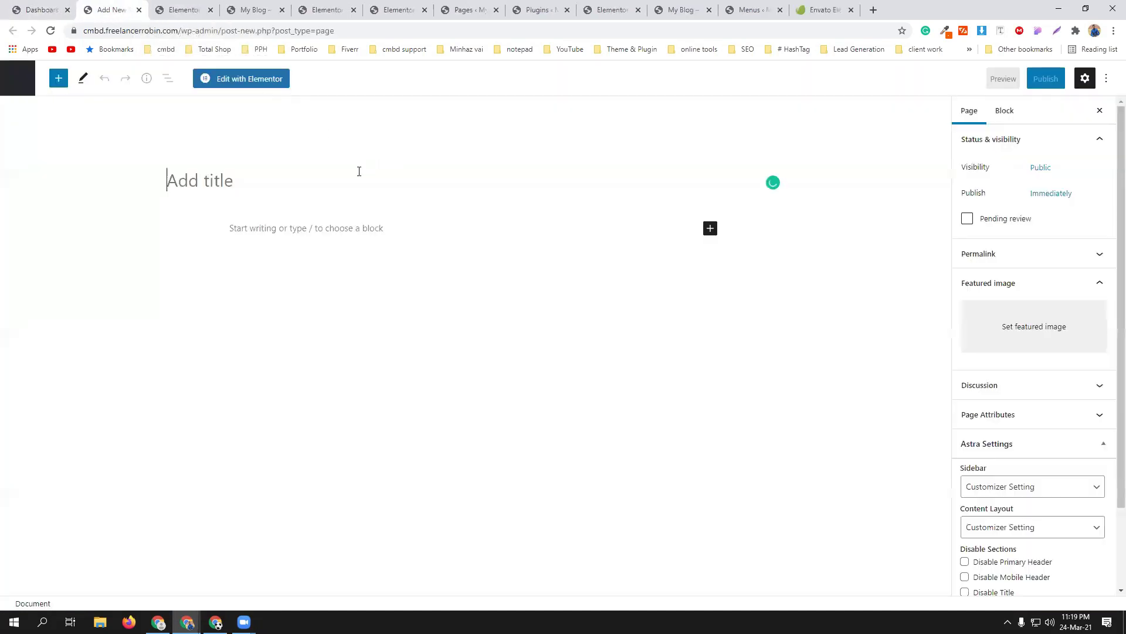
# Title the new page "paid", publish it, and open it in the Elementor editor.
pyautogui.write('paid')
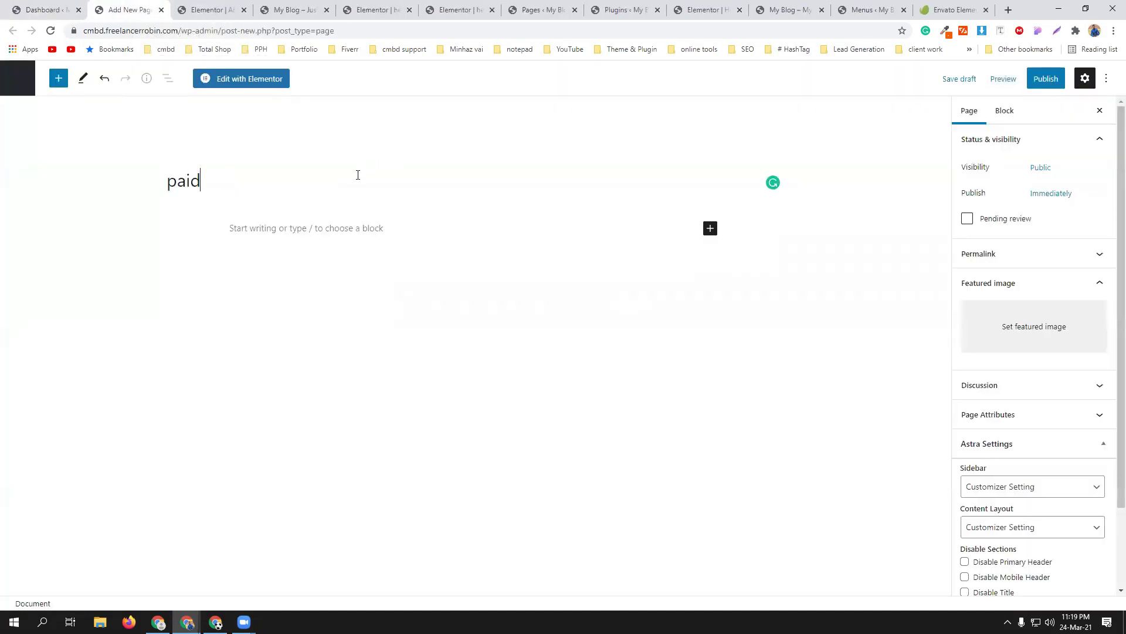
pyautogui.click(1046, 85)
pyautogui.click(1003, 88)
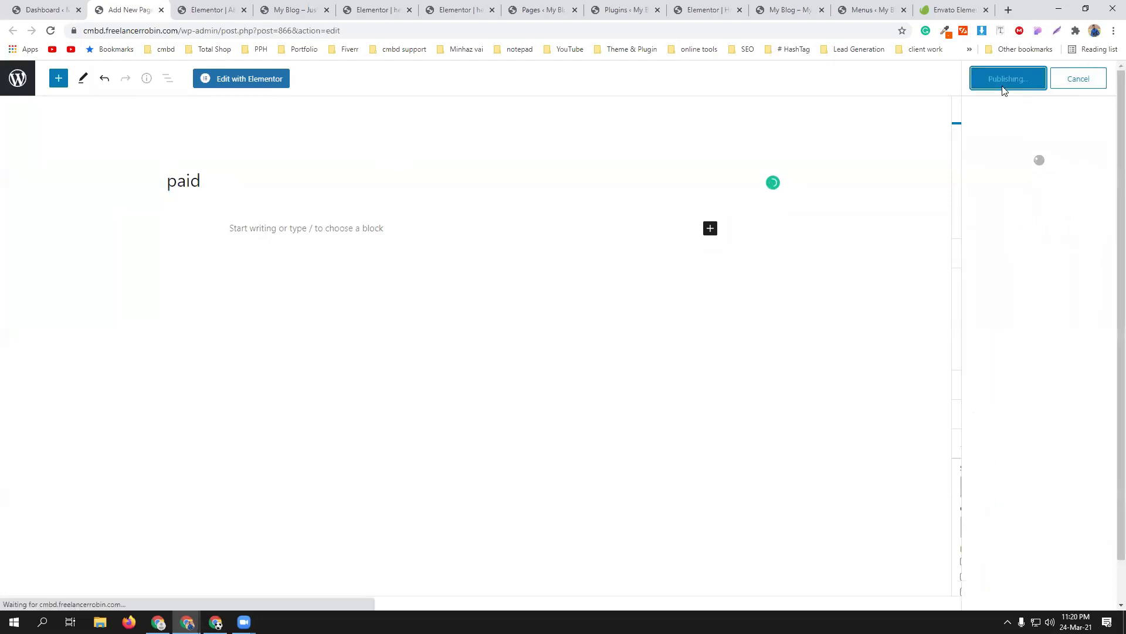
pyautogui.click(265, 80)
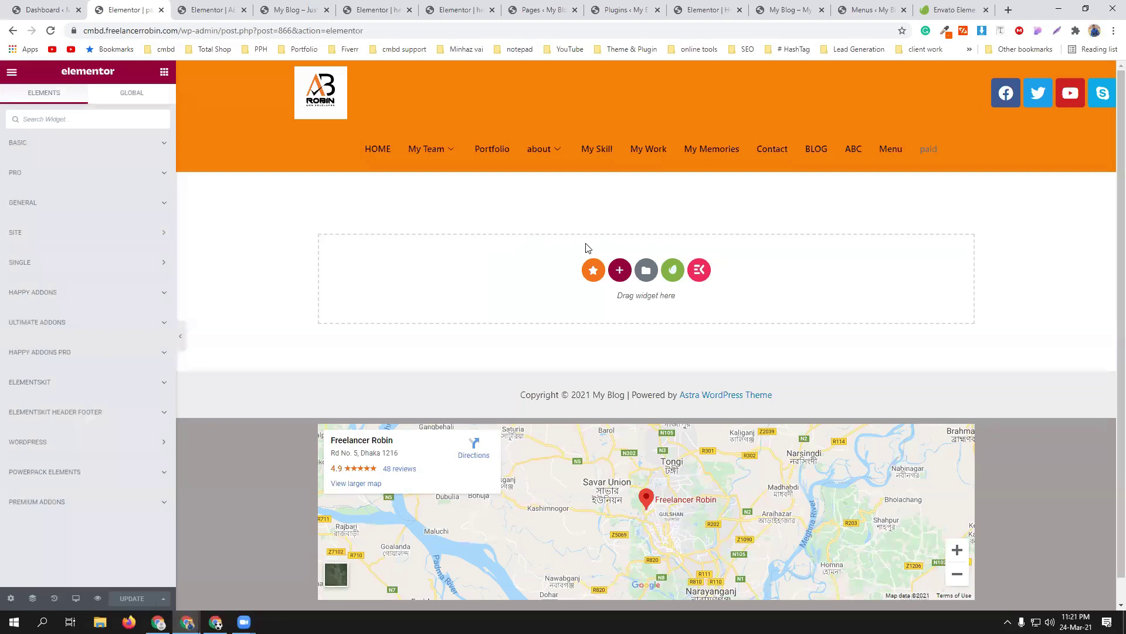
# Open the Envato Elements template library on the empty paid page and look over its premium template kits.
pyautogui.click(672, 271)
pyautogui.click(531, 140)
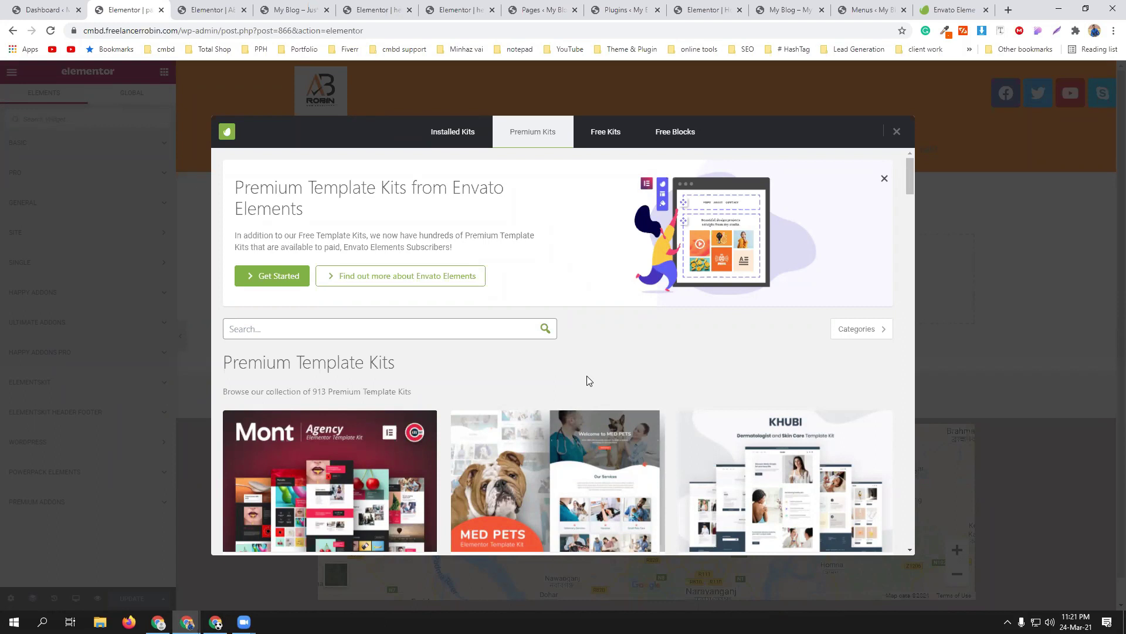
pyautogui.scroll(-1, 589, 380)
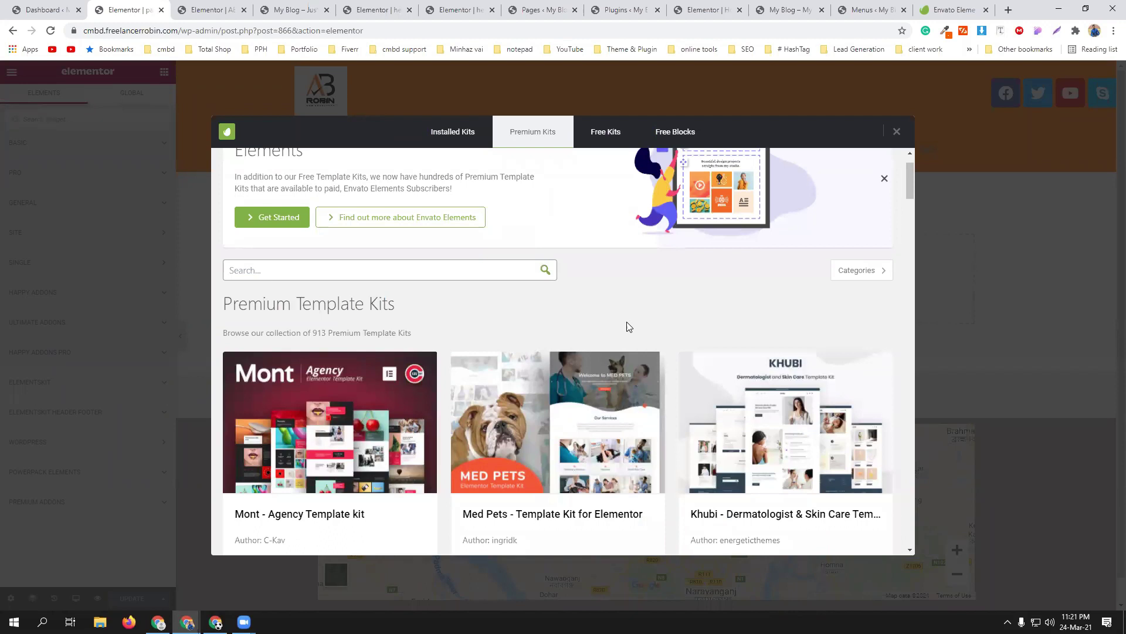
pyautogui.scroll(-1, 626, 324)
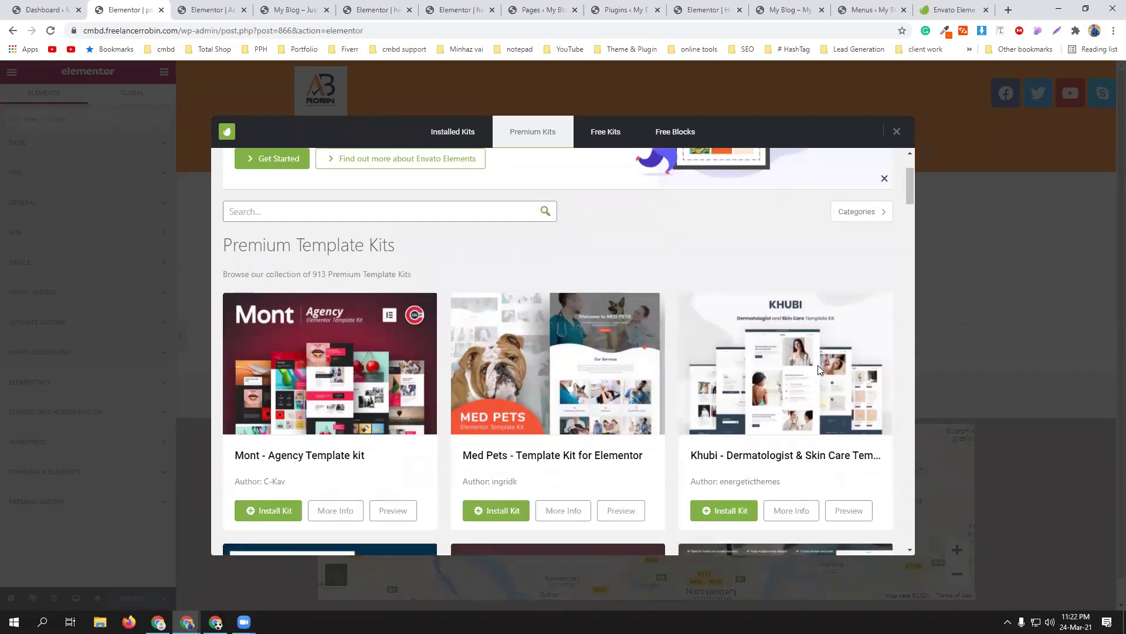
pyautogui.scroll(-2, 548, 377)
pyautogui.scroll(4, 414, 324)
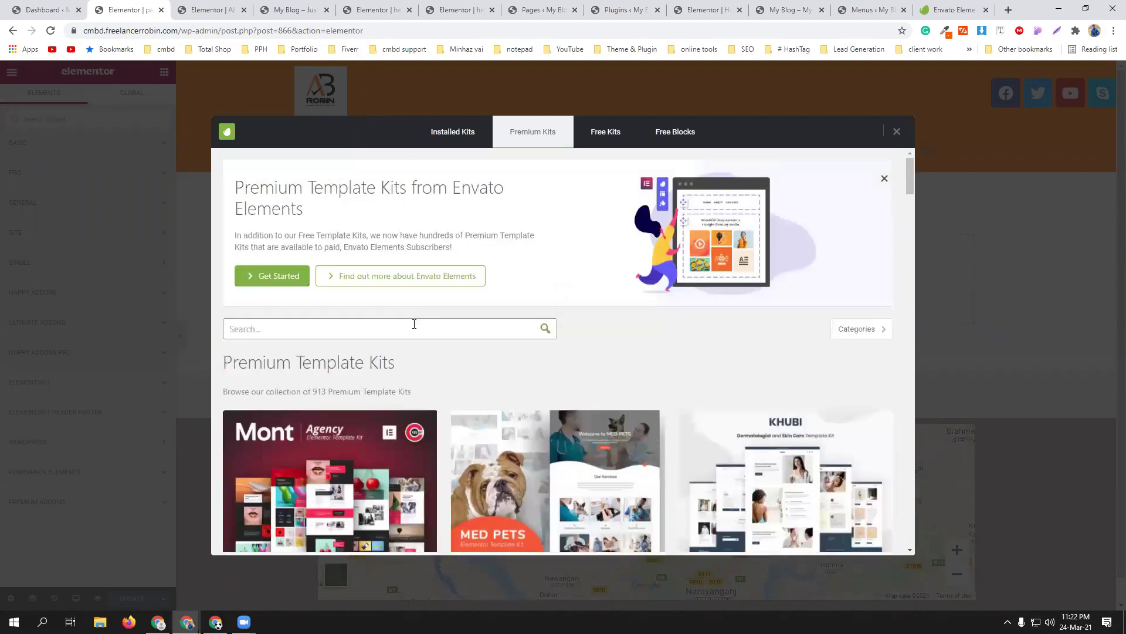
# Search the premium template kits for "restaurant" and browse the matching kits.
pyautogui.click(404, 329)
pyautogui.write('restaurant')
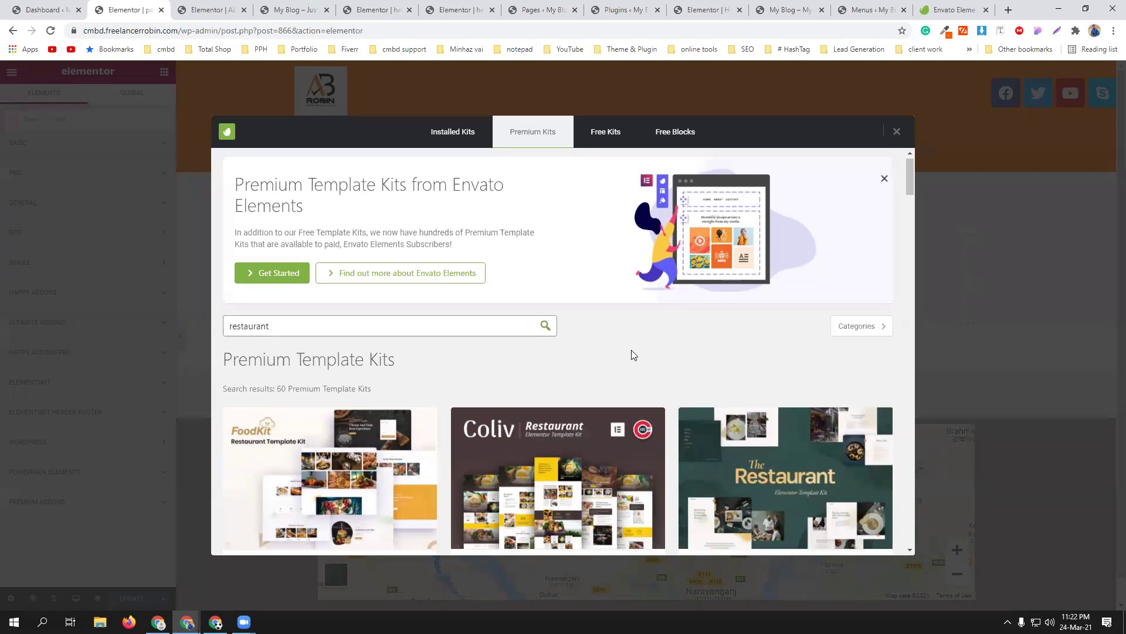
pyautogui.scroll(-3, 633, 381)
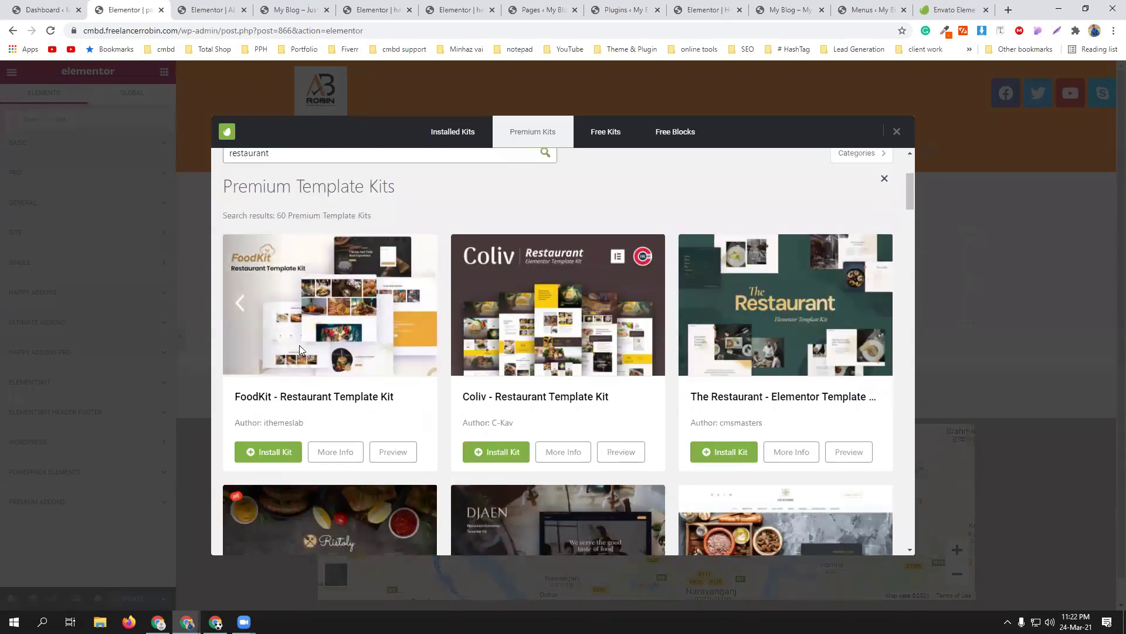
pyautogui.scroll(-4, 660, 451)
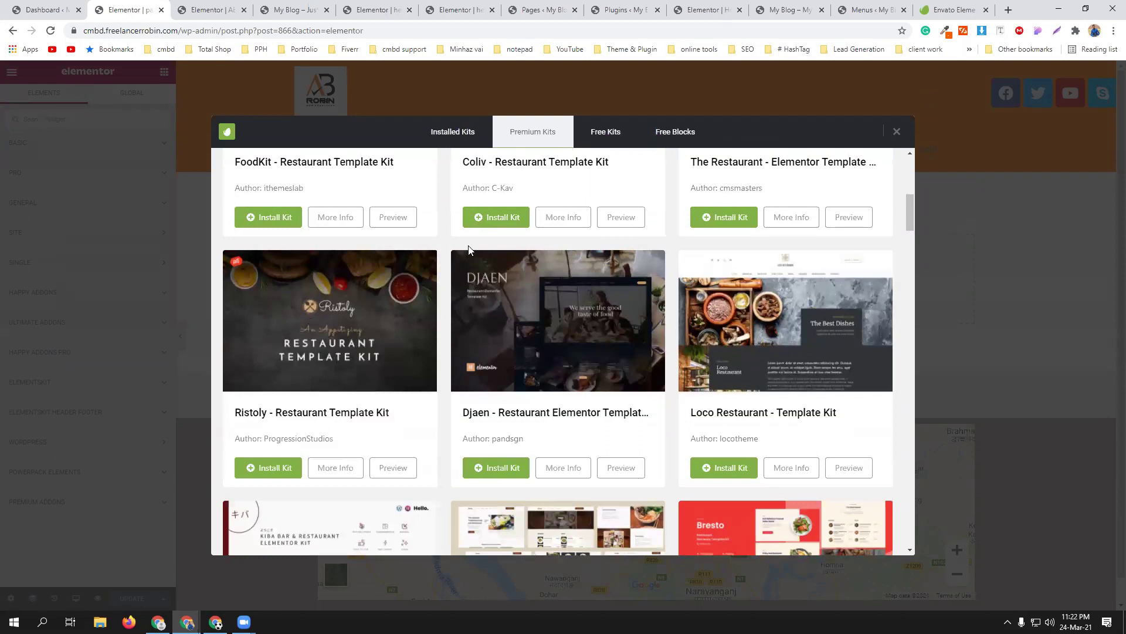
pyautogui.scroll(-5, 621, 466)
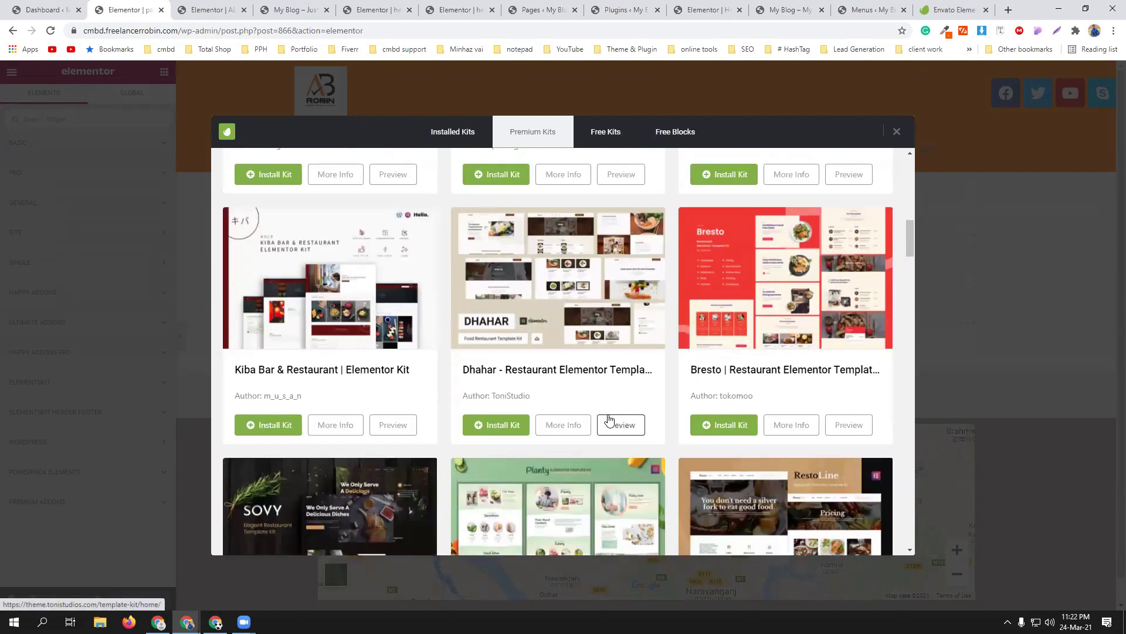
pyautogui.scroll(9, 609, 419)
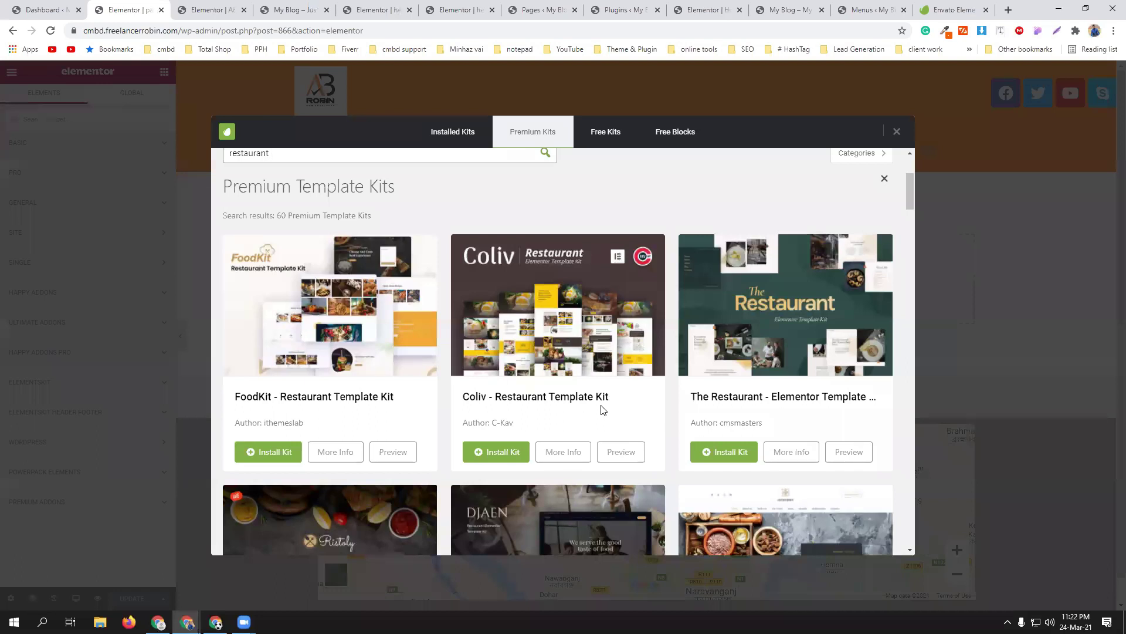
pyautogui.scroll(3, 602, 410)
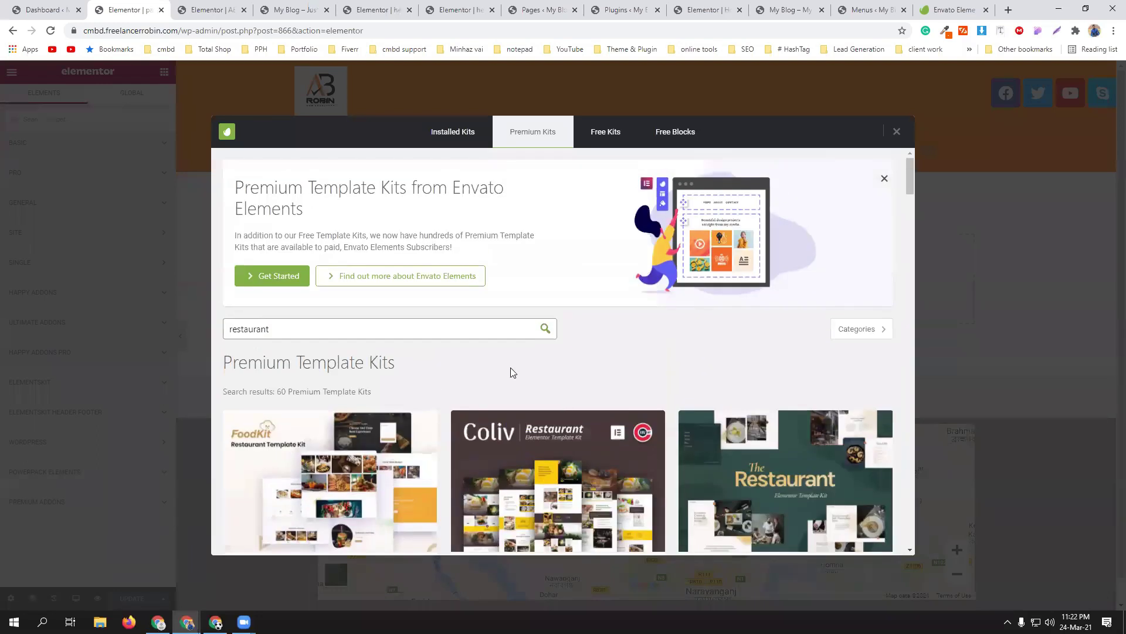
# Try to install the premium kit "The Restaurant" and check the Envato Elements subscription sign-up page.
pyautogui.scroll(-4, 510, 372)
pyautogui.scroll(-1, 499, 352)
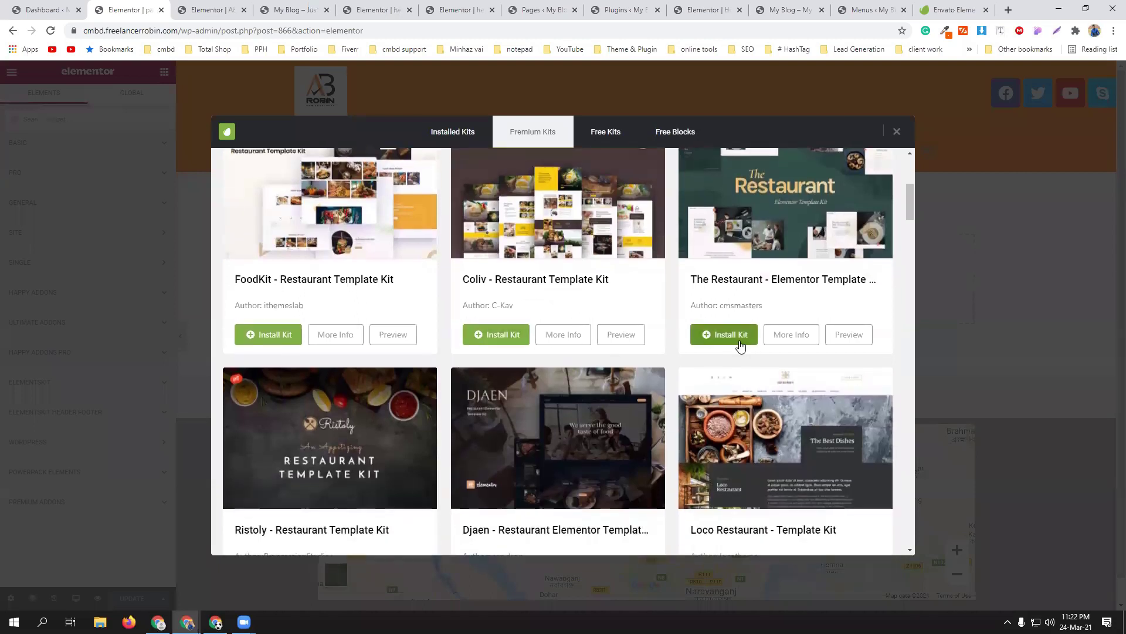
pyautogui.click(727, 338)
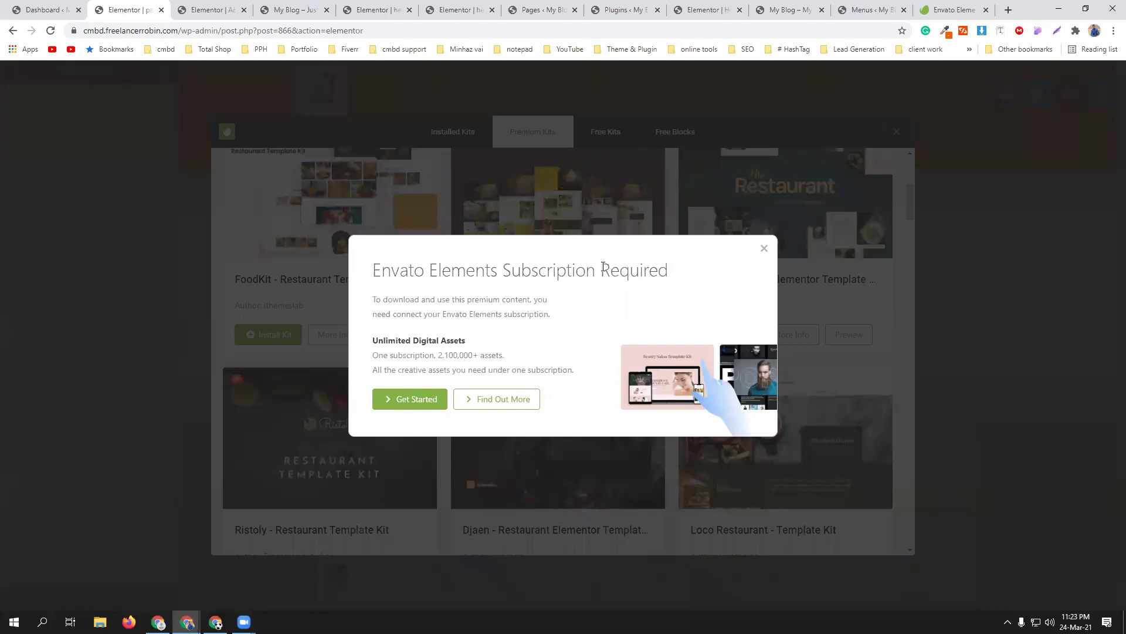
pyautogui.click(410, 397)
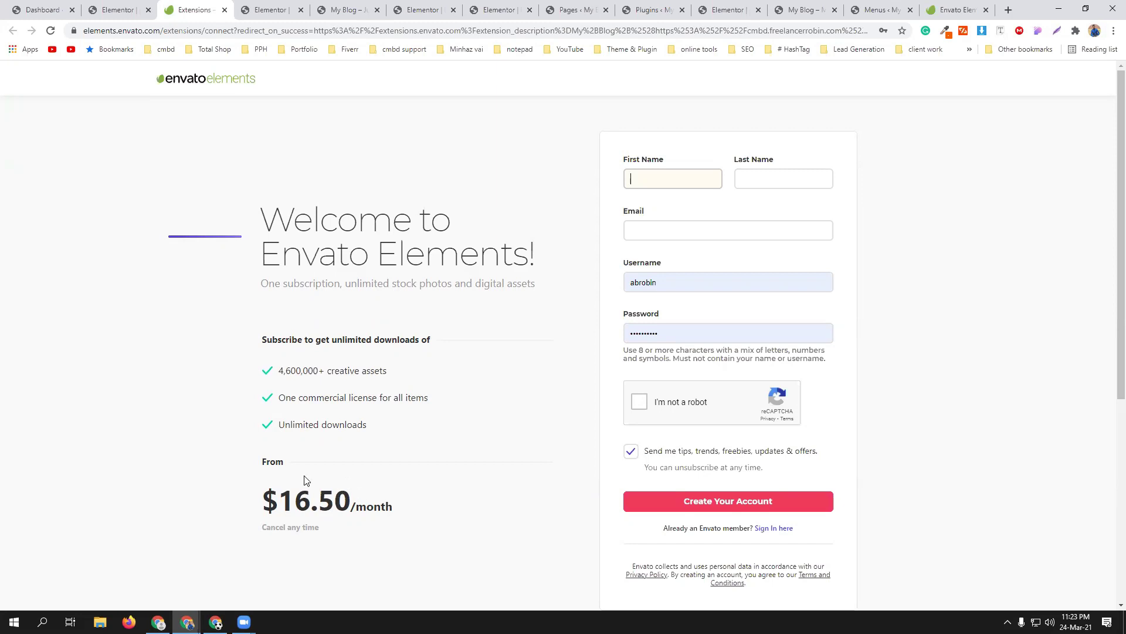
pyautogui.click(126, 10)
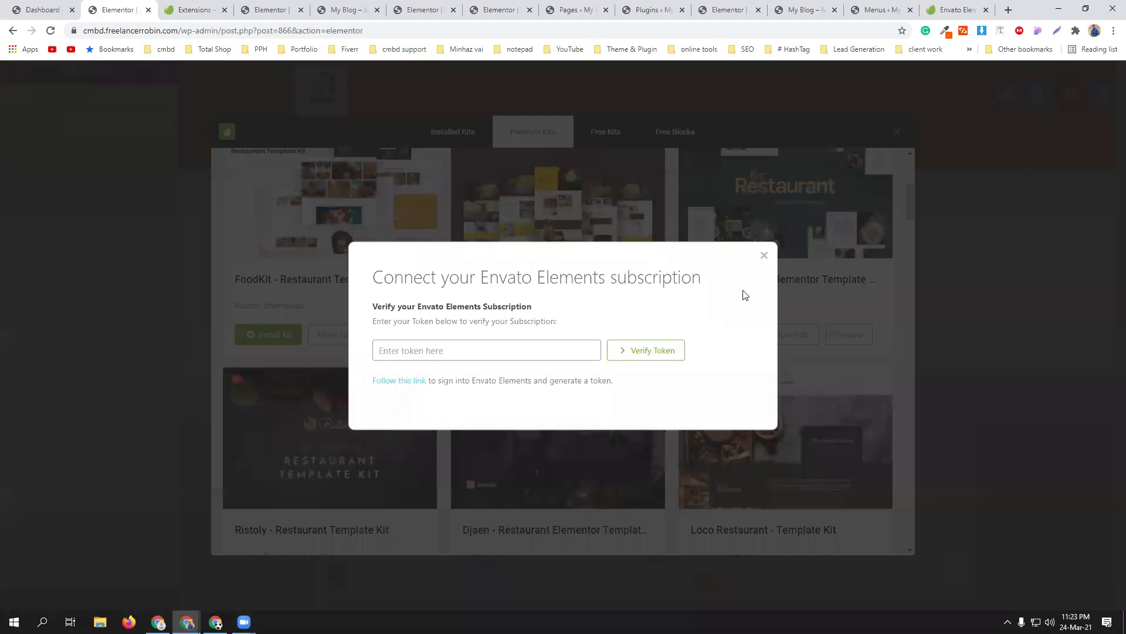
pyautogui.click(764, 255)
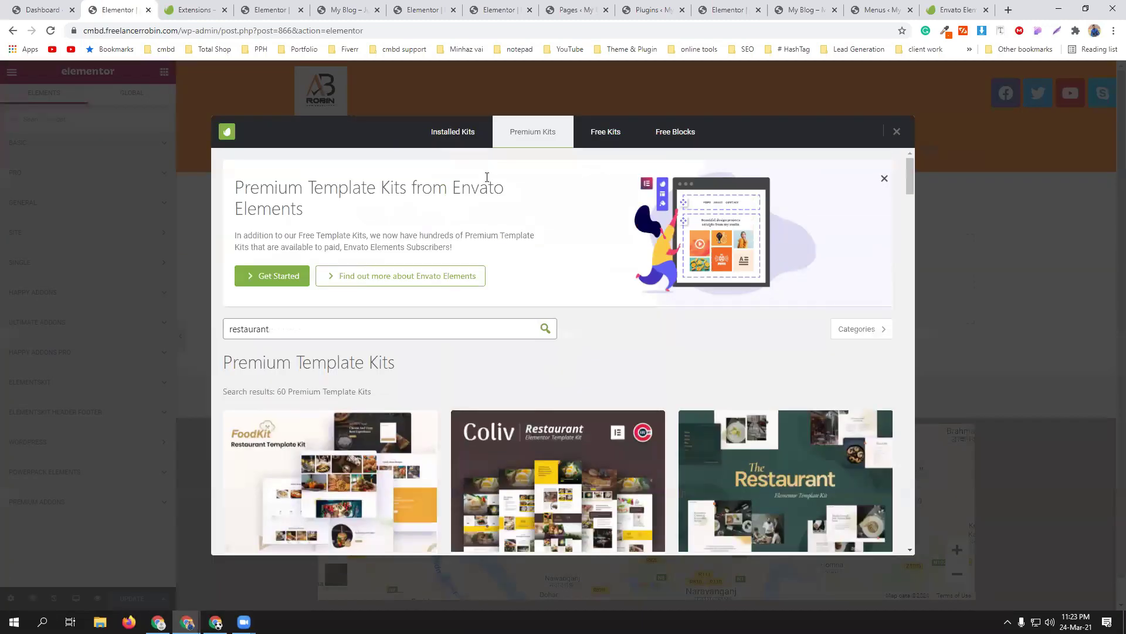
# Upload gymsite-gym-elementor-template-kit-CVHG7BU.zip from the Downloads folder to the installed template kits.
pyautogui.click(455, 133)
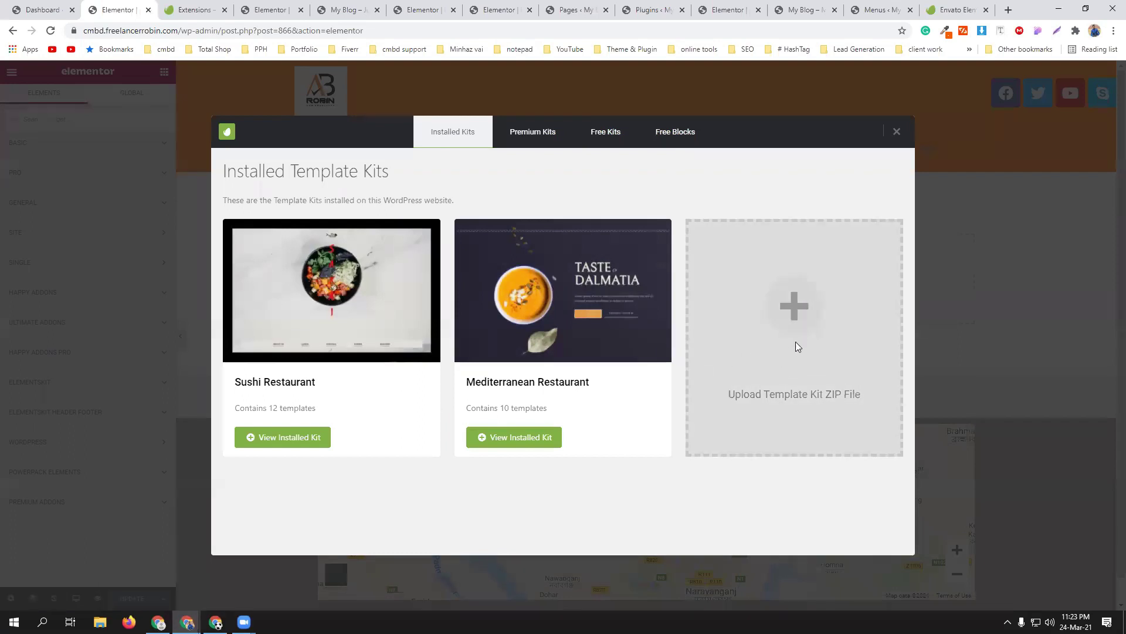
pyautogui.click(798, 312)
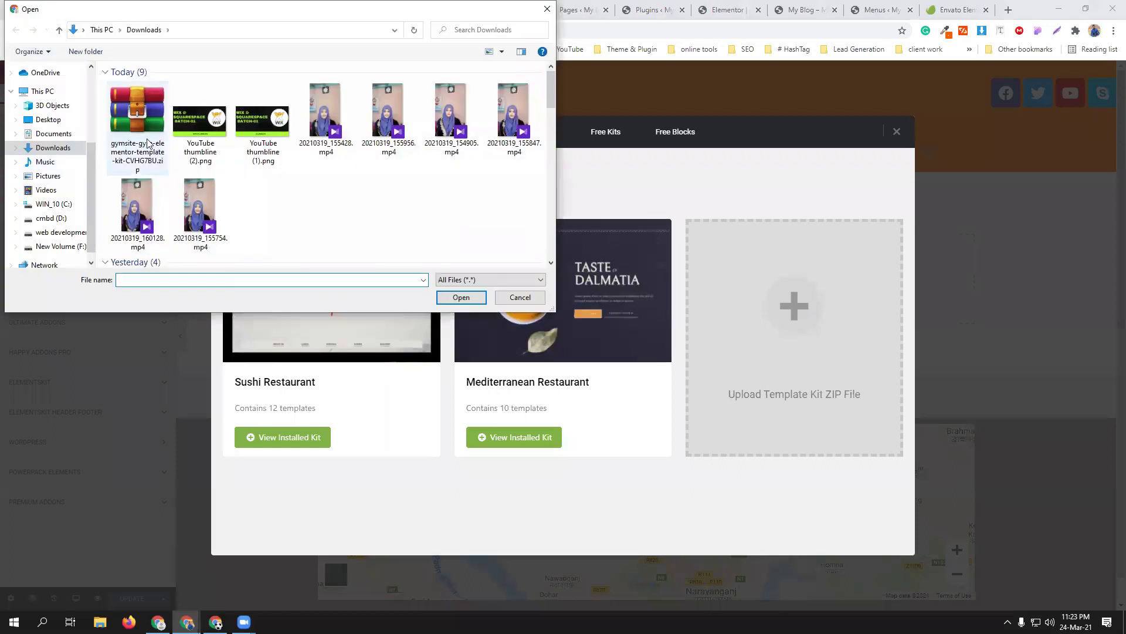
pyautogui.click(141, 154)
pyautogui.click(454, 298)
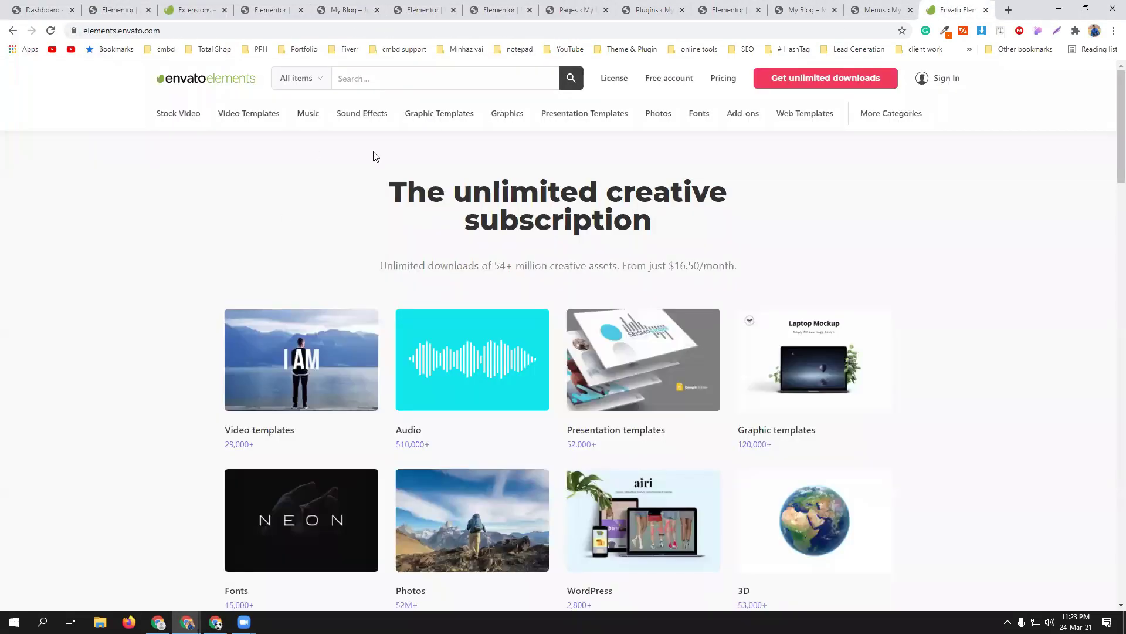
# On the Envato Elements website, filter WordPress items to those compatible with Elementor and search for "gym".
pyautogui.click(299, 78)
pyautogui.click(317, 393)
pyautogui.click(571, 78)
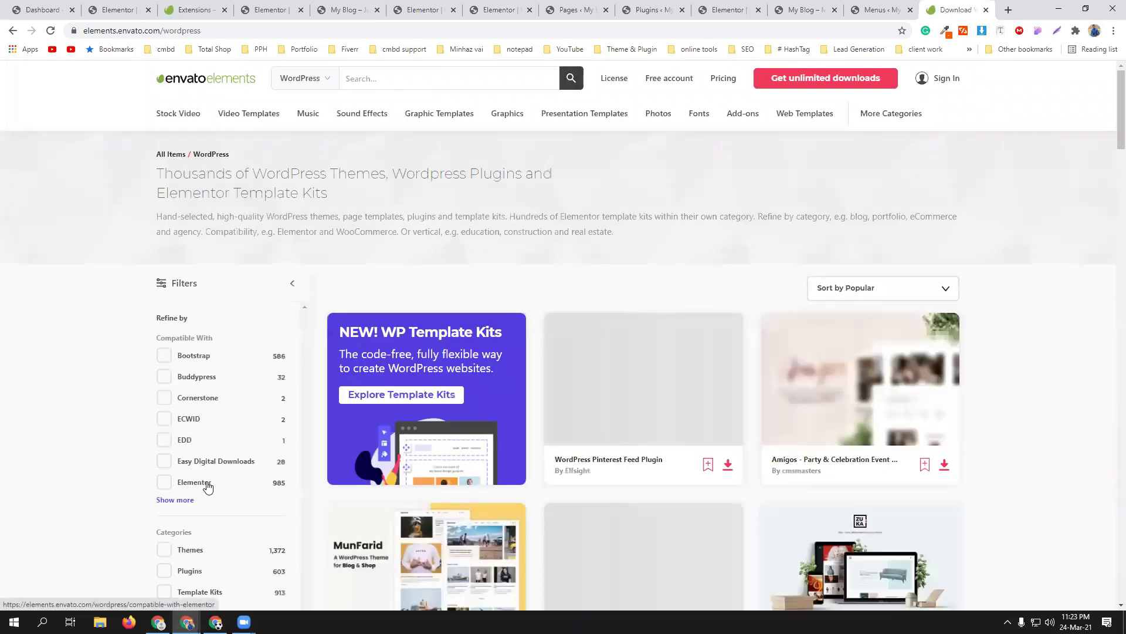
pyautogui.click(197, 482)
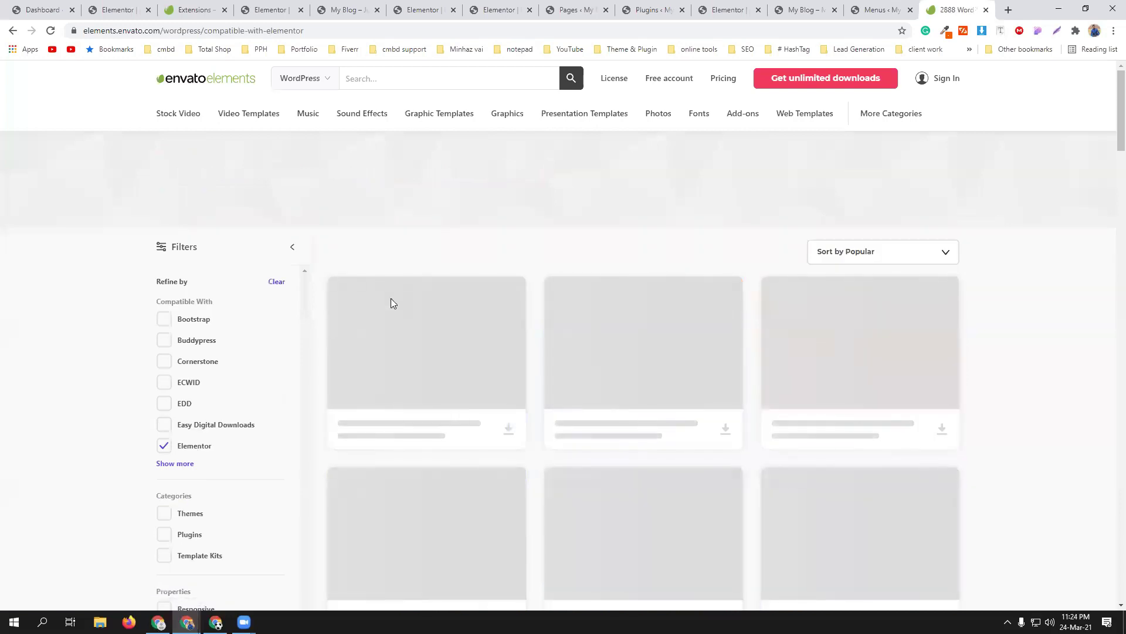
pyautogui.click(396, 81)
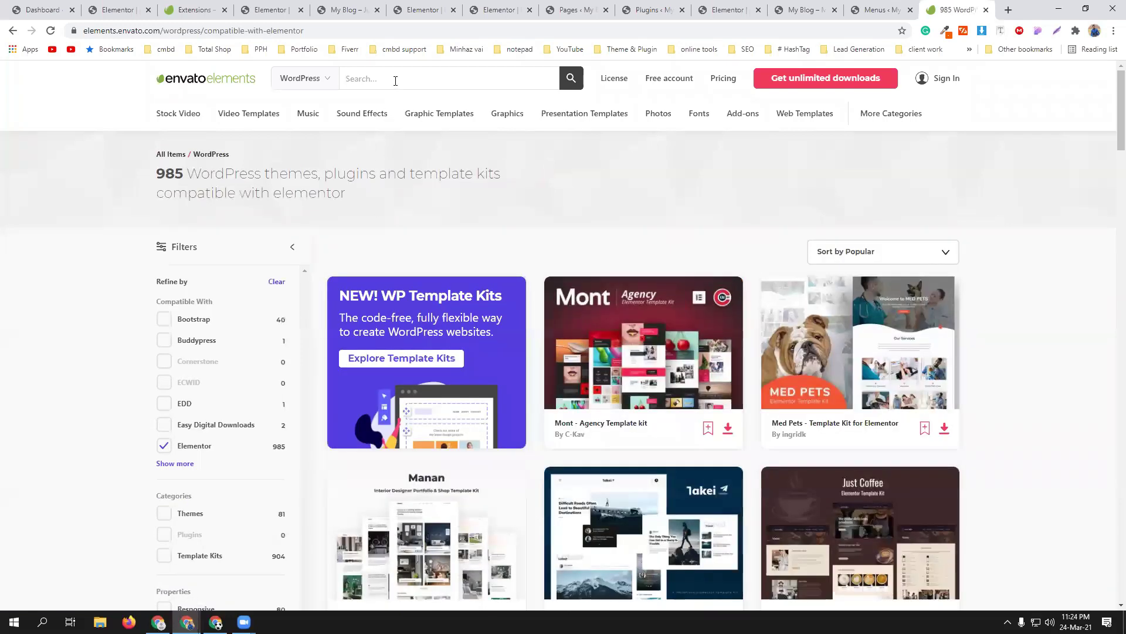
pyautogui.write('gy')
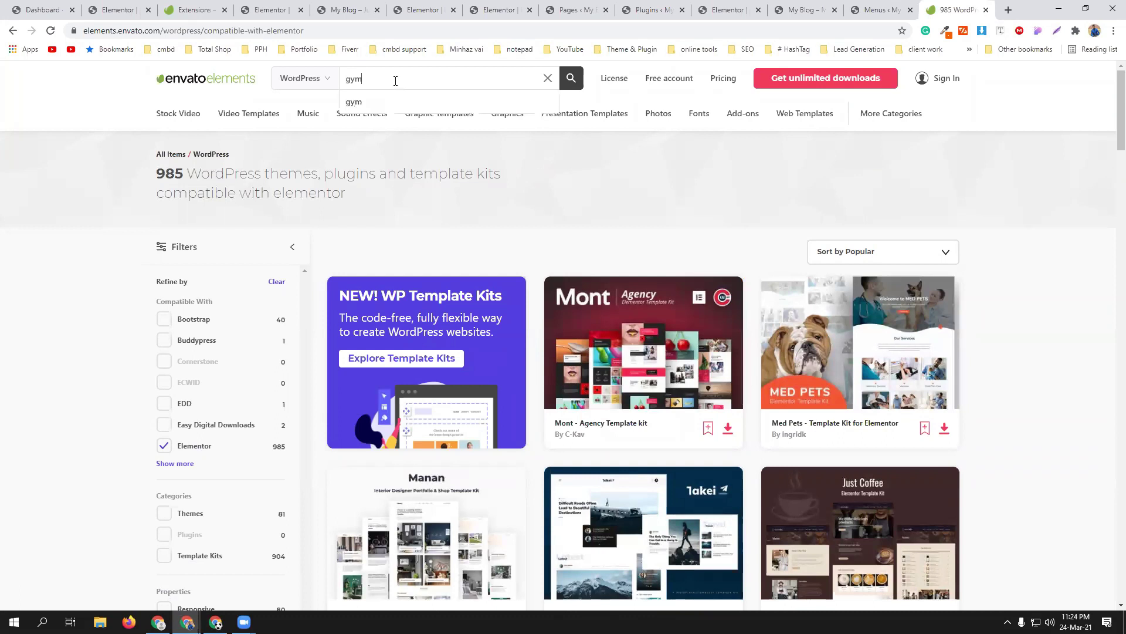
pyautogui.write('m')
pyautogui.press('Return')
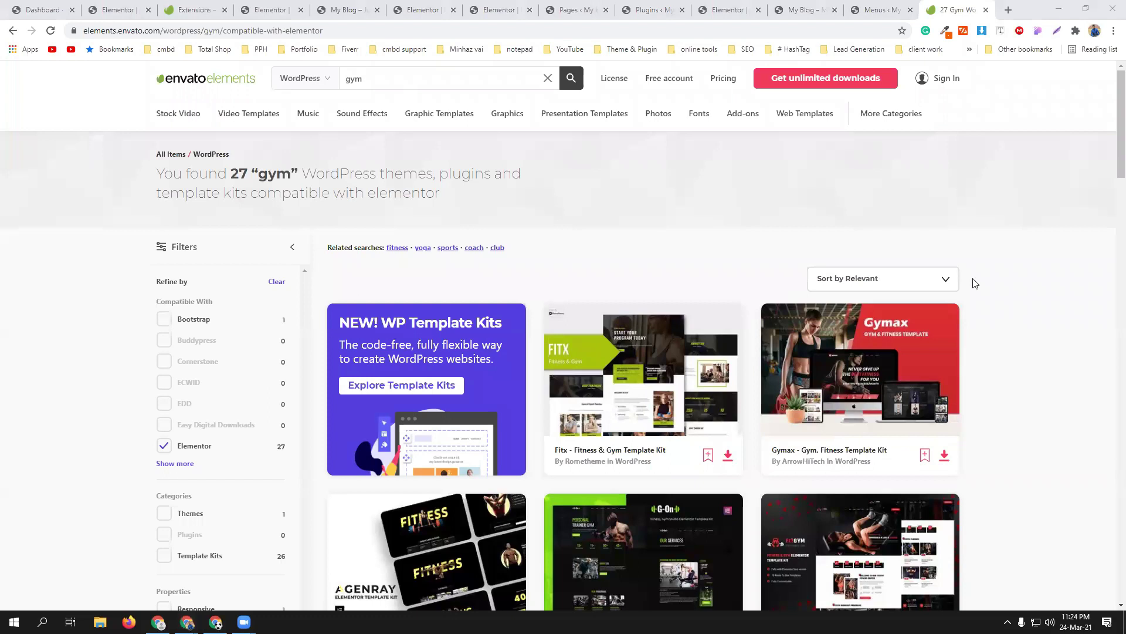
# Locate the GymSite kit among the gym results, and return to the paid page's Elementor editor.
pyautogui.scroll(-3, 732, 254)
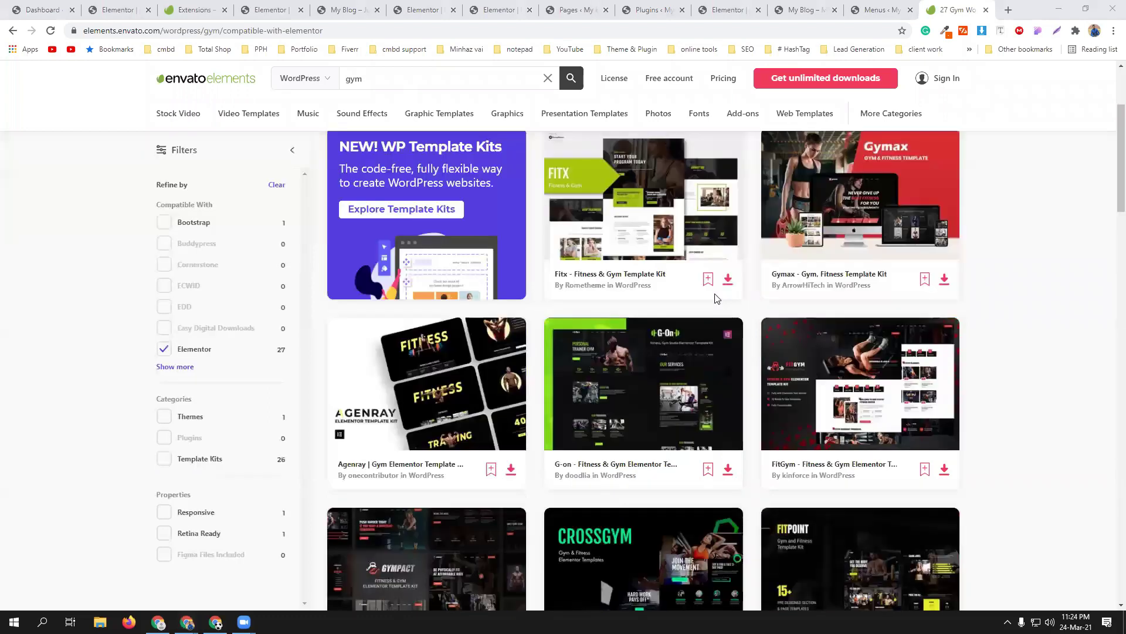
pyautogui.scroll(-3, 716, 298)
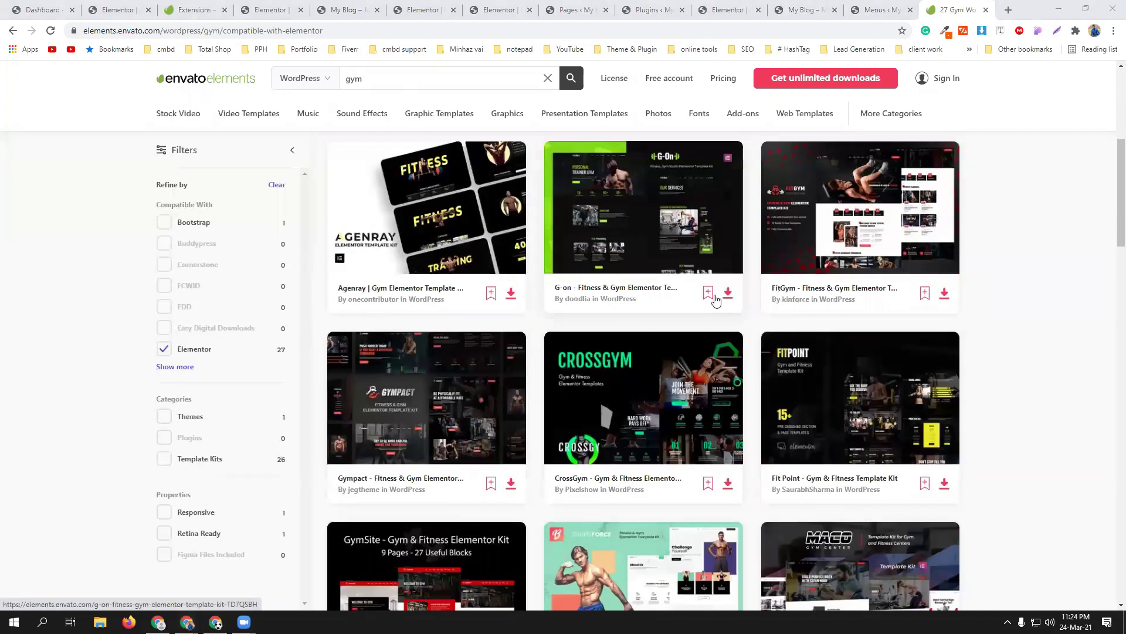
pyautogui.scroll(-4, 715, 299)
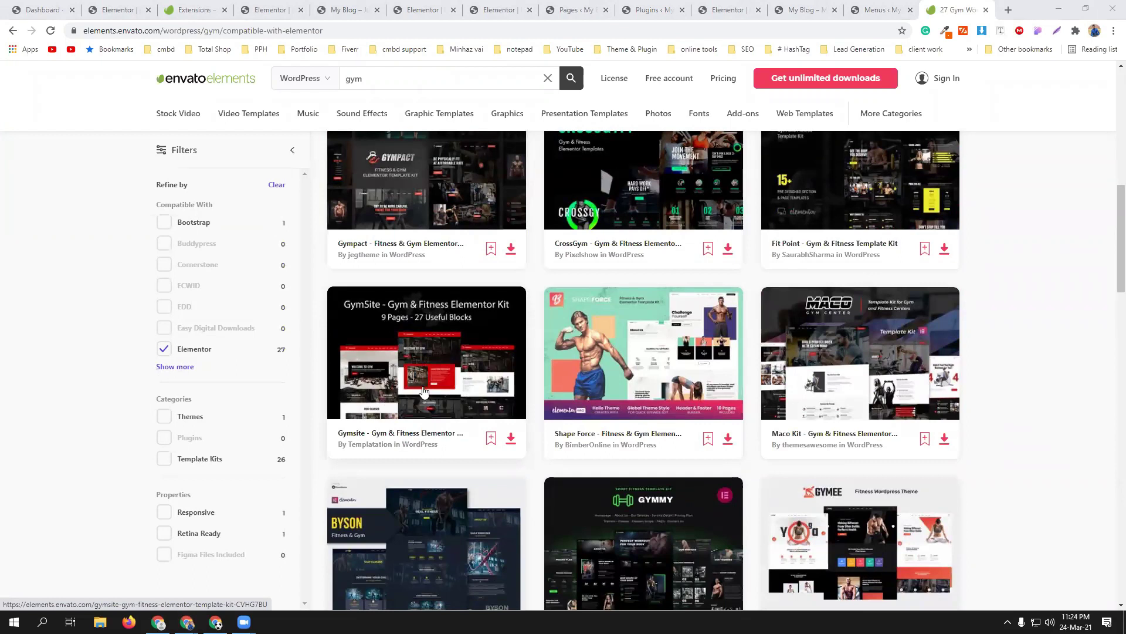
pyautogui.click(126, 6)
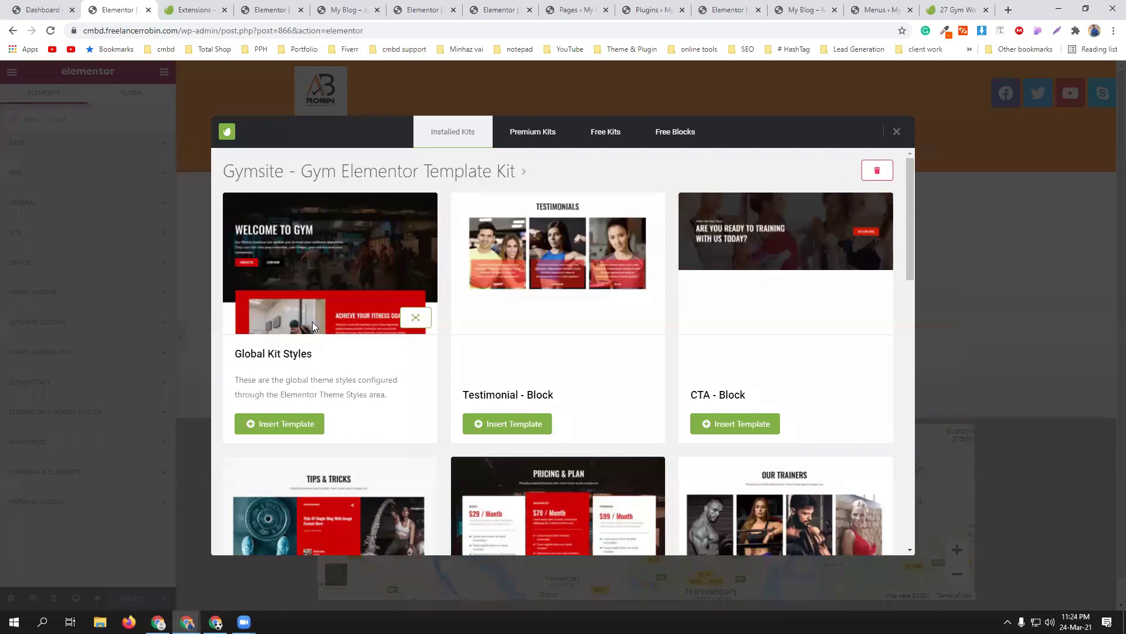
# Open the Gymsite - Gym & Fitness Elementor Template Kit from the gym results on Envato Elements and launch its live preview.
pyautogui.click(234, 7)
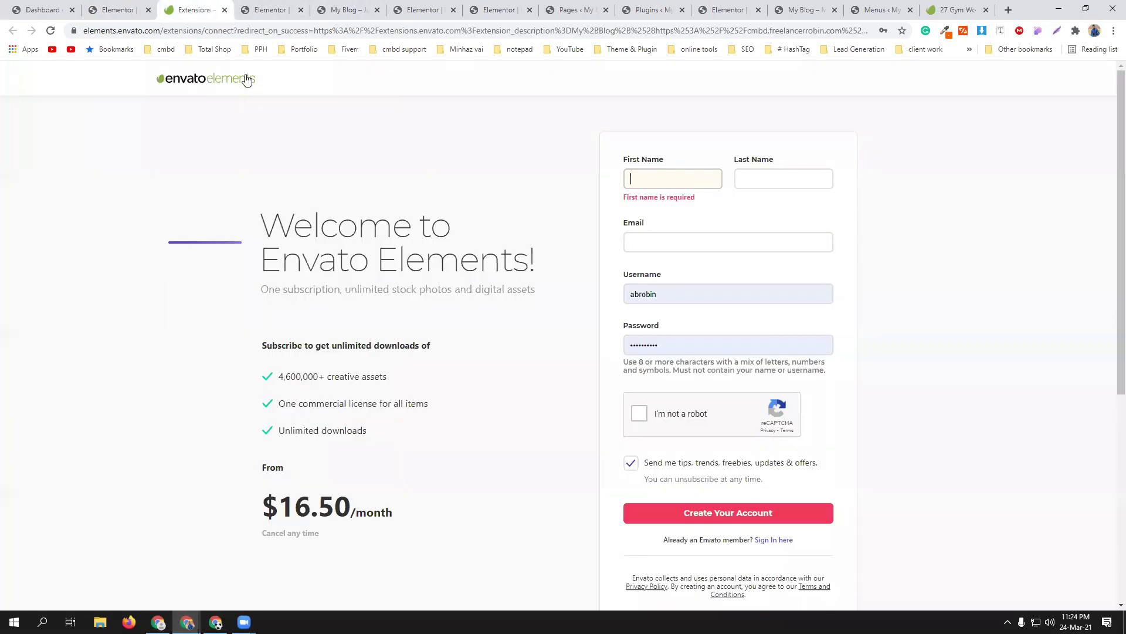
pyautogui.moveTo(943, 6); pyautogui.dragTo(199, 8)
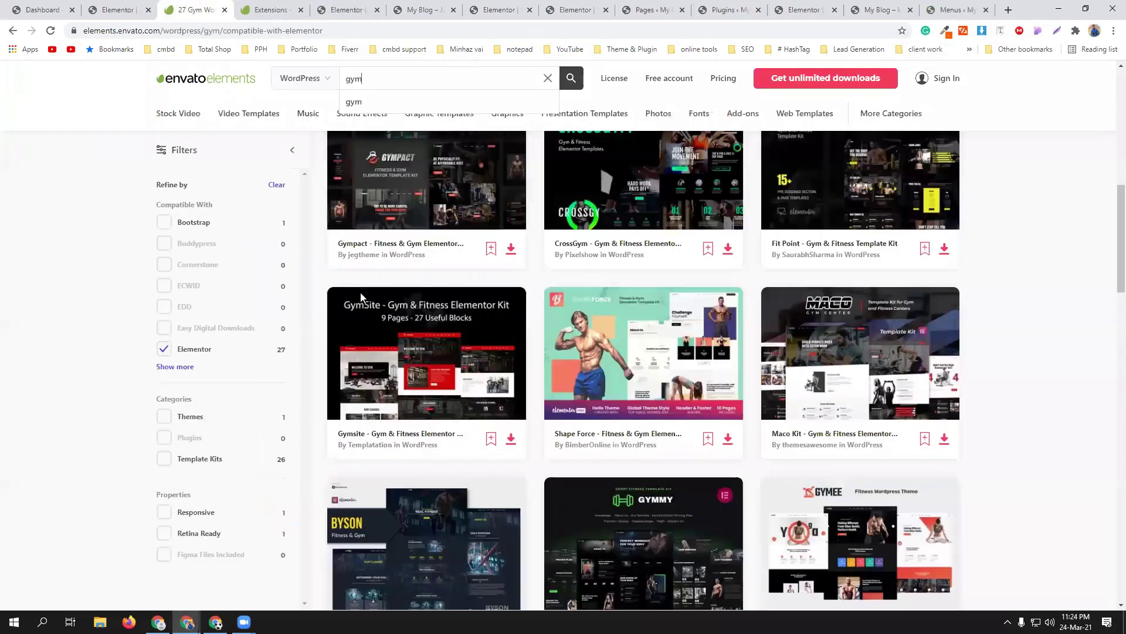
pyautogui.click(386, 406)
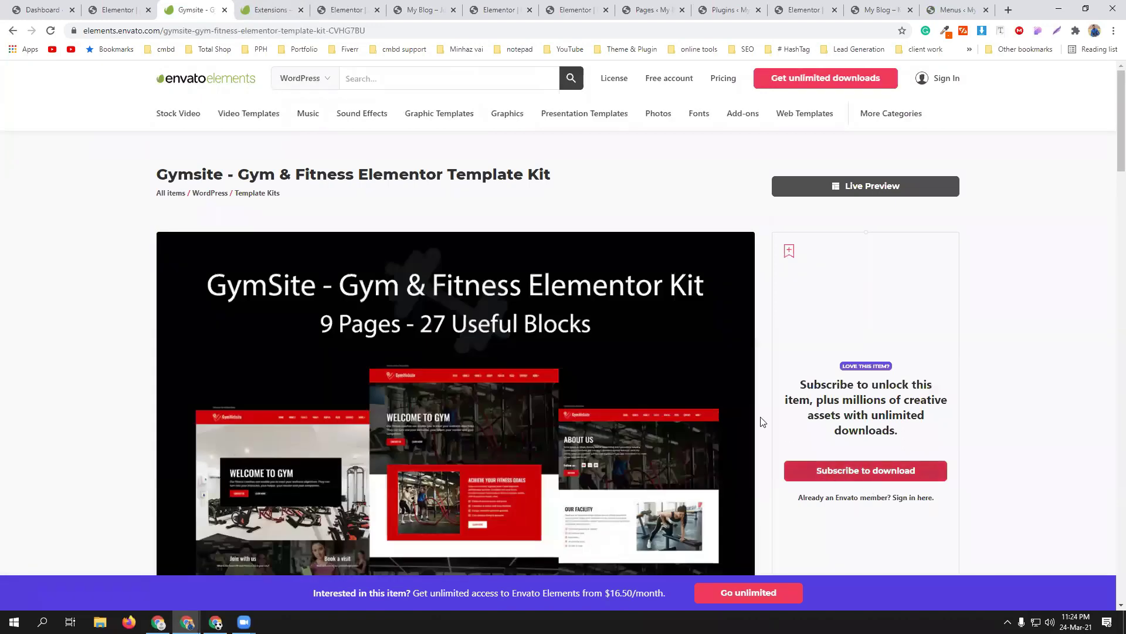
pyautogui.scroll(-3, 722, 395)
pyautogui.scroll(3, 734, 415)
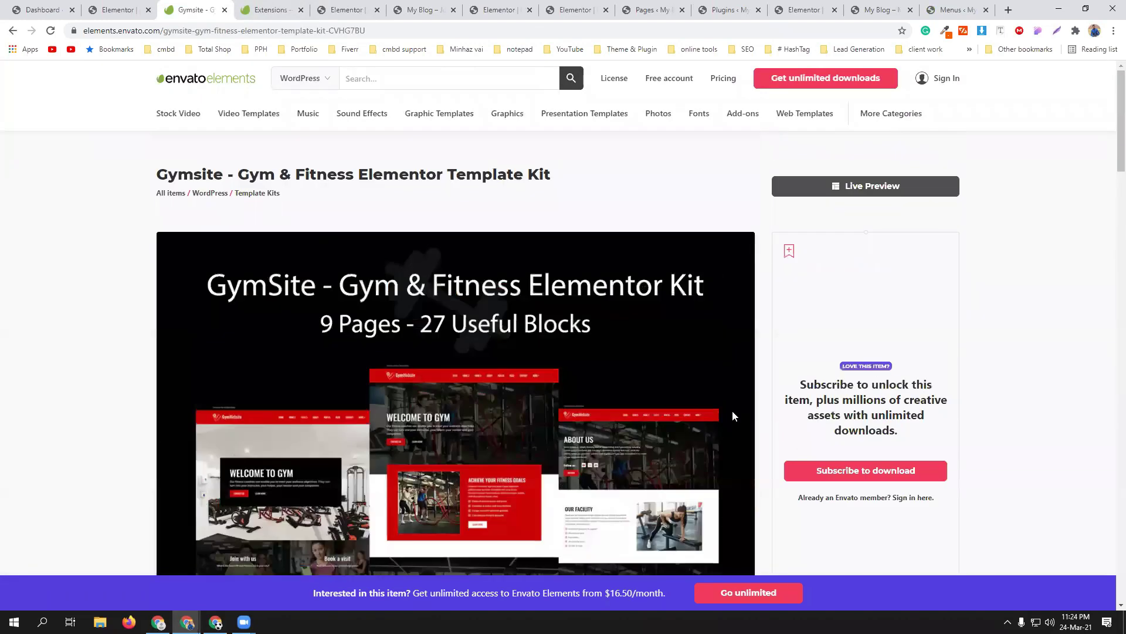
pyautogui.click(827, 189)
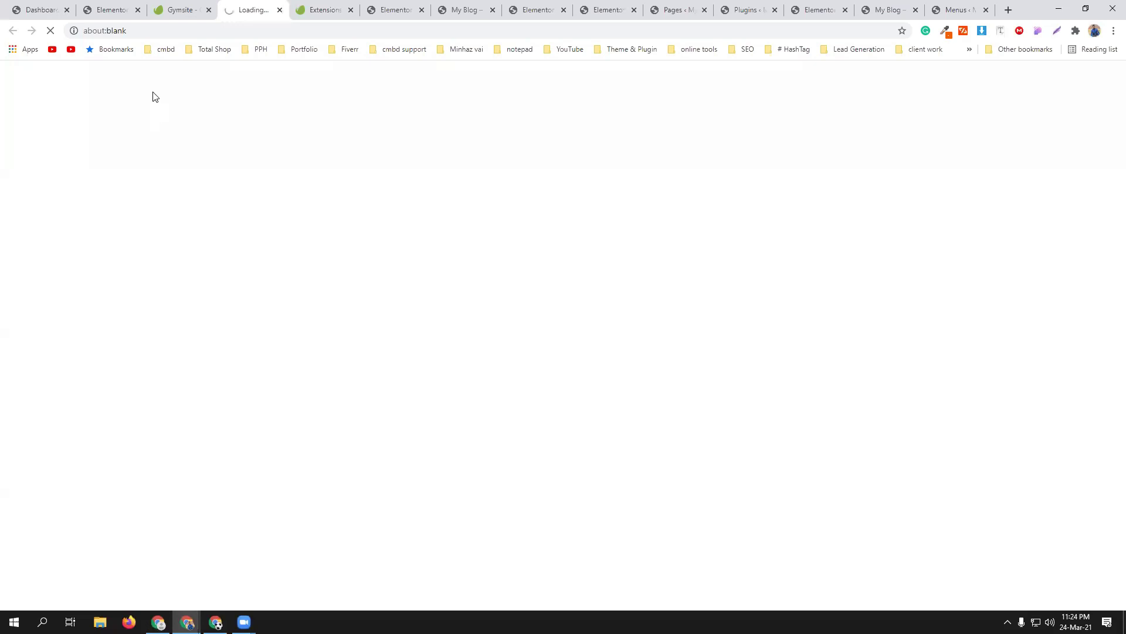
# Compare the home page in the Gymsite live preview with the installed kit in the paid page's editor.
pyautogui.click(111, 9)
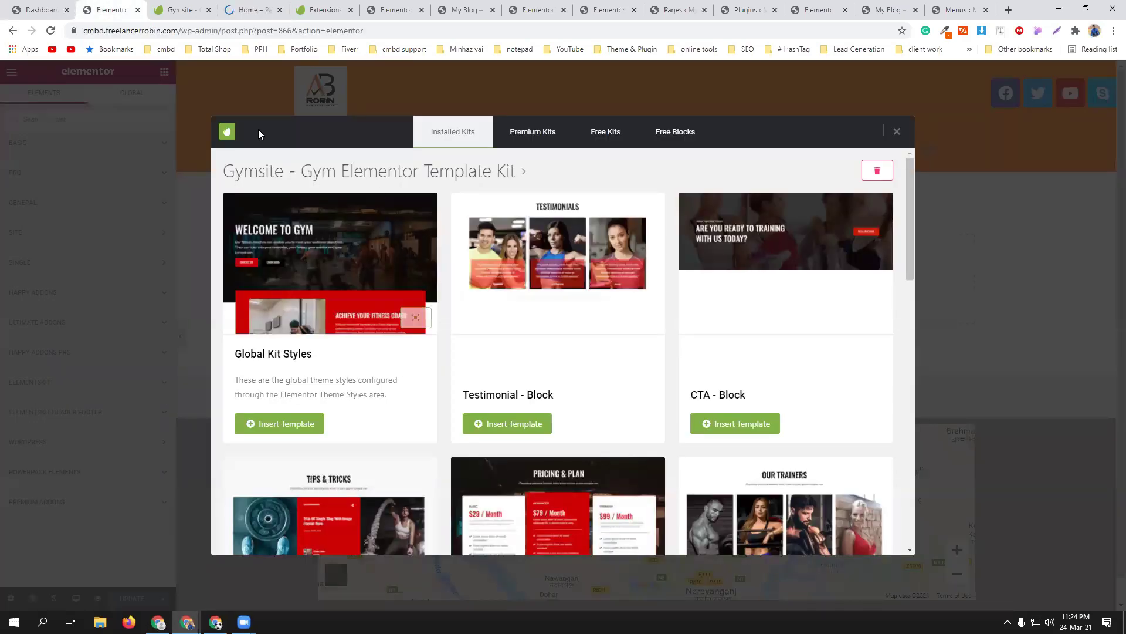
pyautogui.click(252, 9)
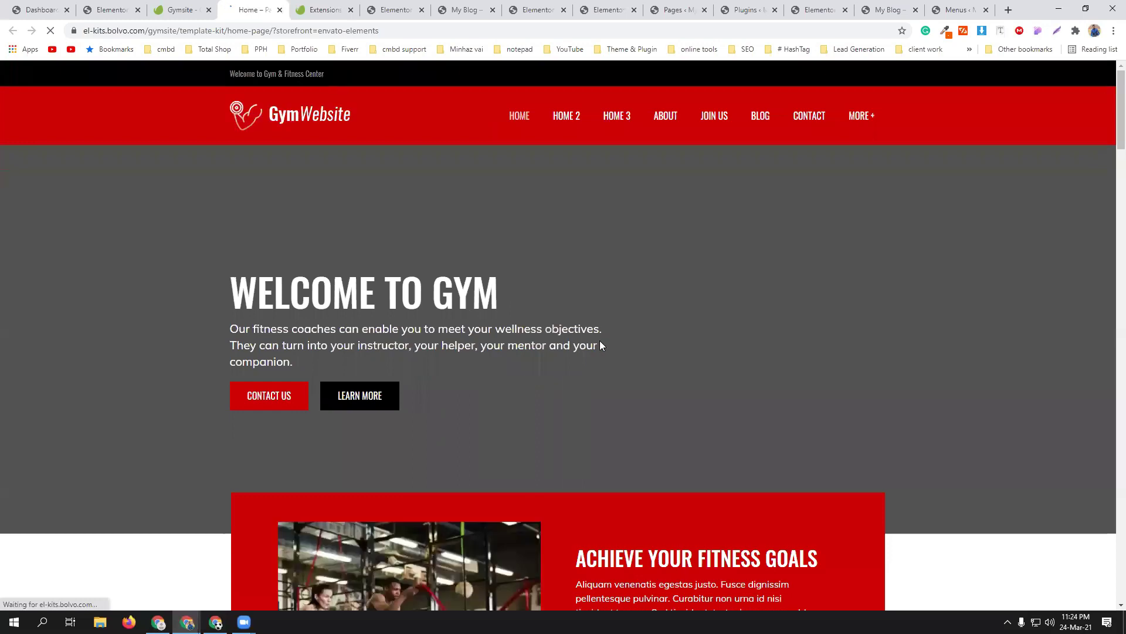
pyautogui.scroll(-4, 600, 341)
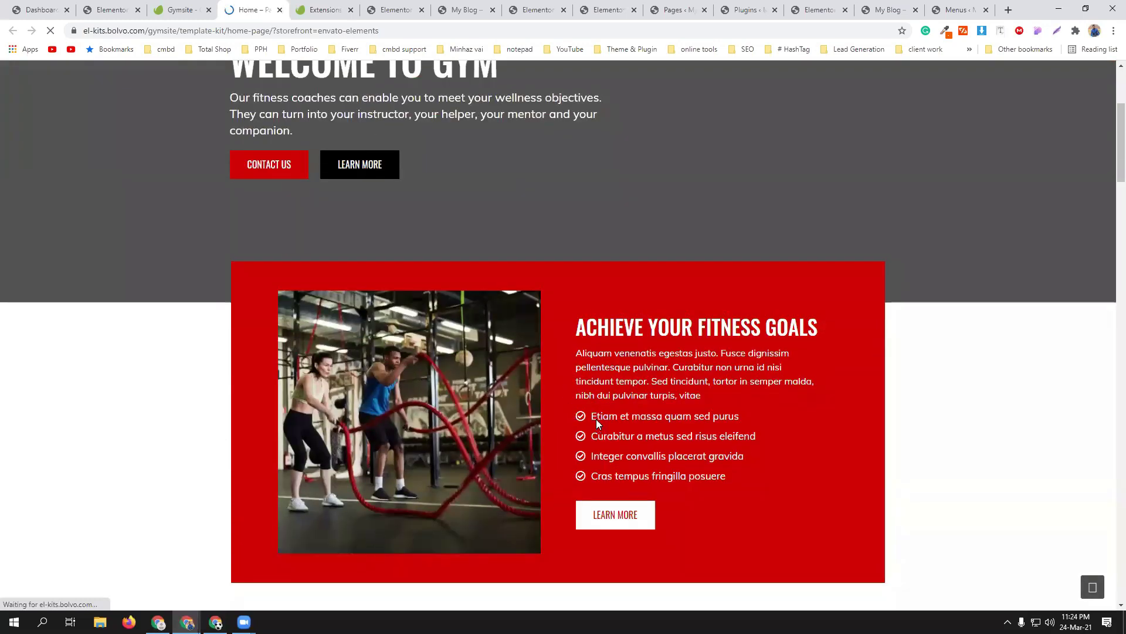
pyautogui.scroll(5, 596, 419)
pyautogui.scroll(-2, 480, 311)
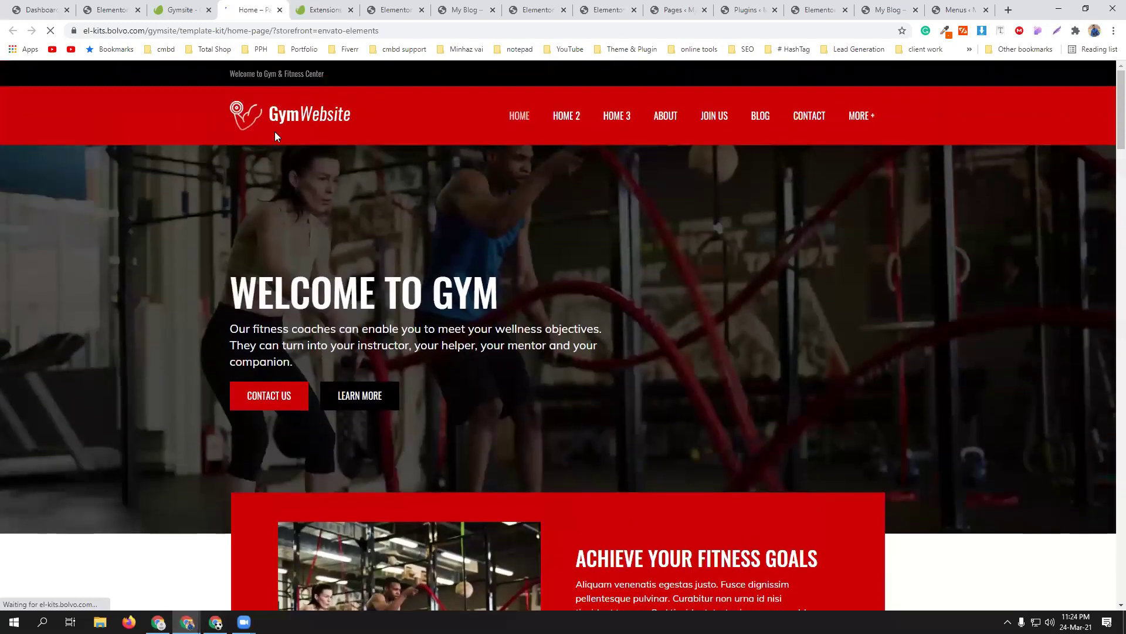
# Examine the page and block templates included in the installed Gymsite kit from the paid page's editor.
pyautogui.click(112, 9)
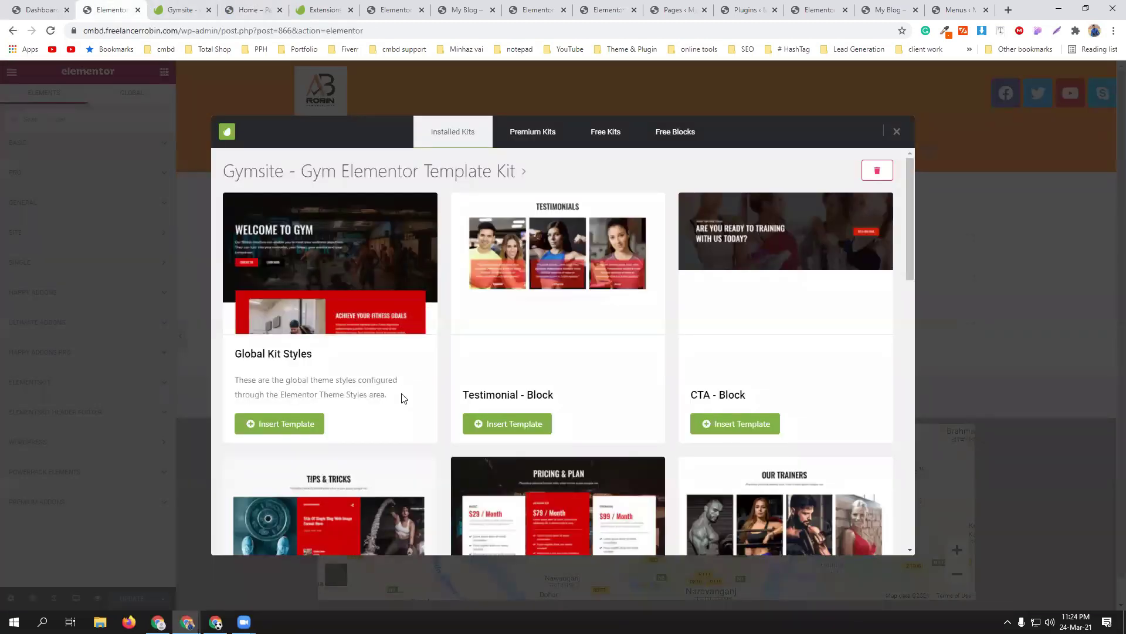
pyautogui.scroll(-3, 404, 407)
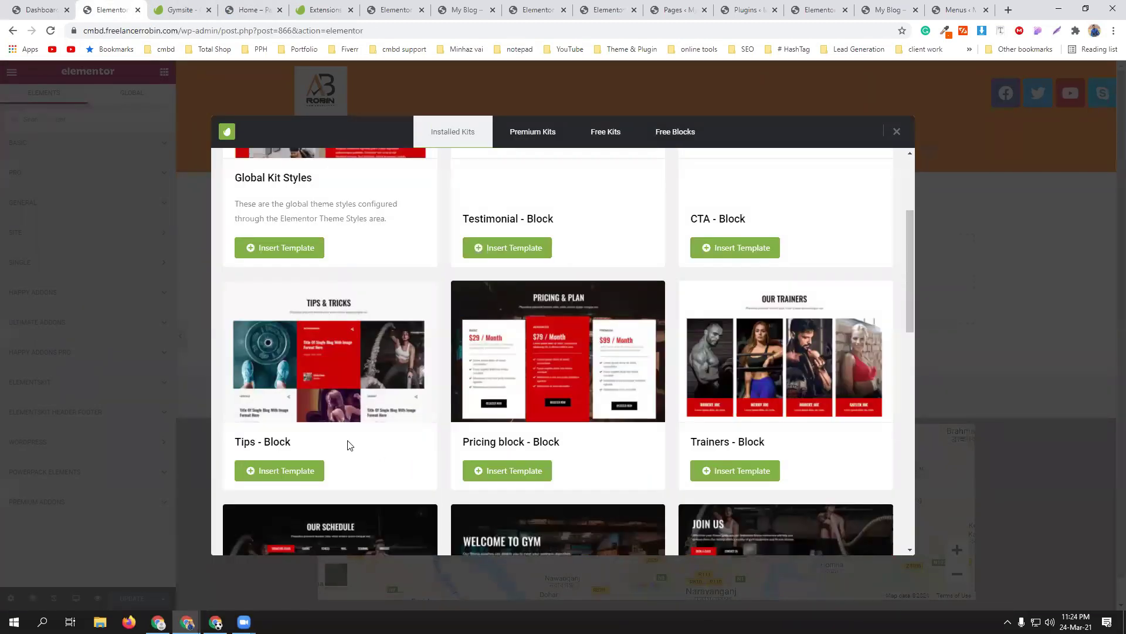
pyautogui.scroll(3, 385, 424)
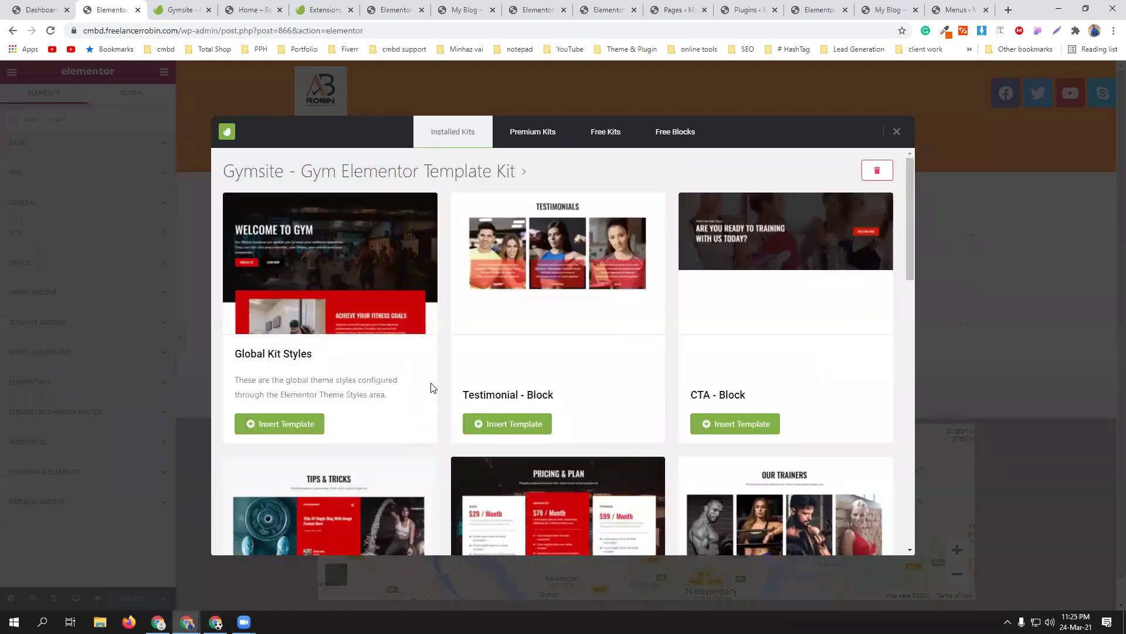
pyautogui.scroll(-3, 431, 387)
pyautogui.scroll(-5, 431, 387)
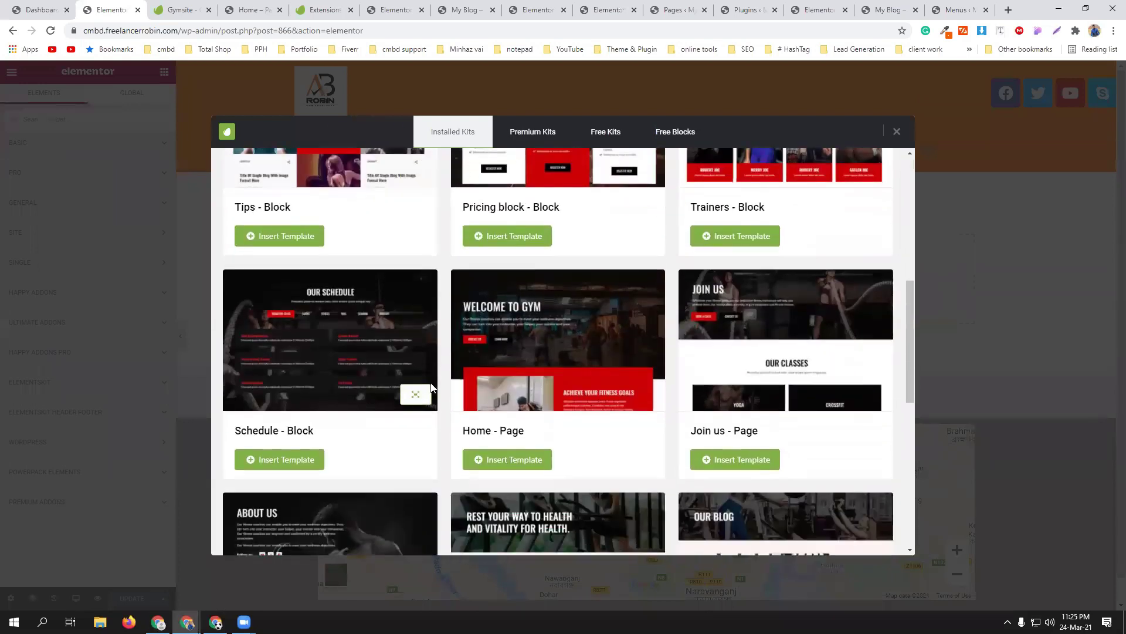
pyautogui.scroll(-6, 431, 387)
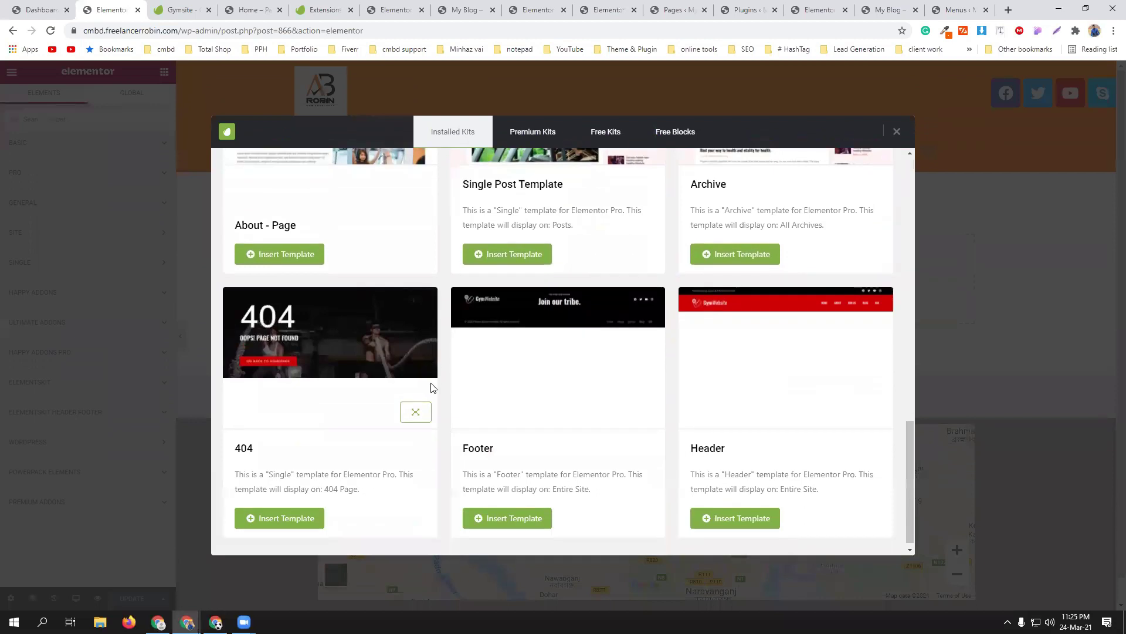
pyautogui.scroll(9, 431, 387)
pyautogui.scroll(4, 431, 387)
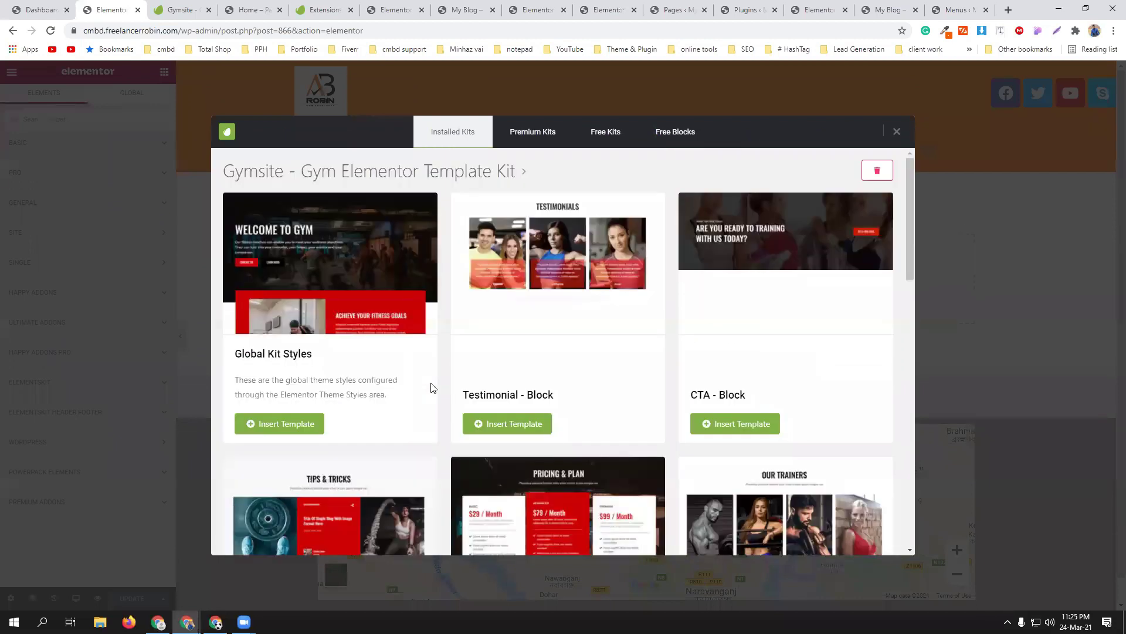
pyautogui.scroll(-8, 432, 391)
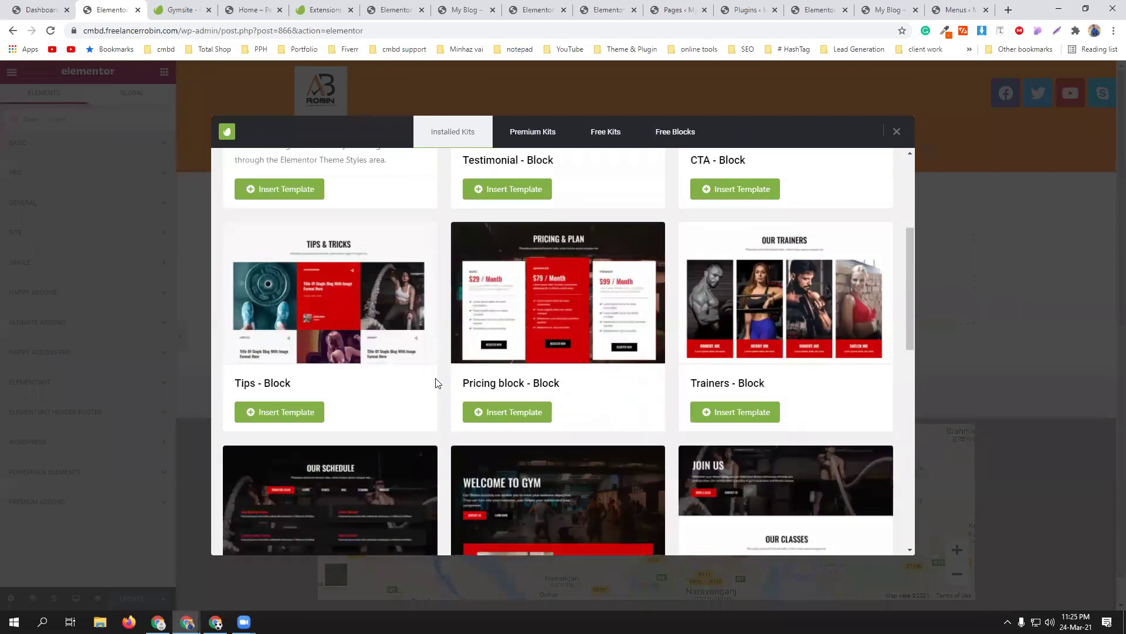
pyautogui.scroll(-5, 436, 382)
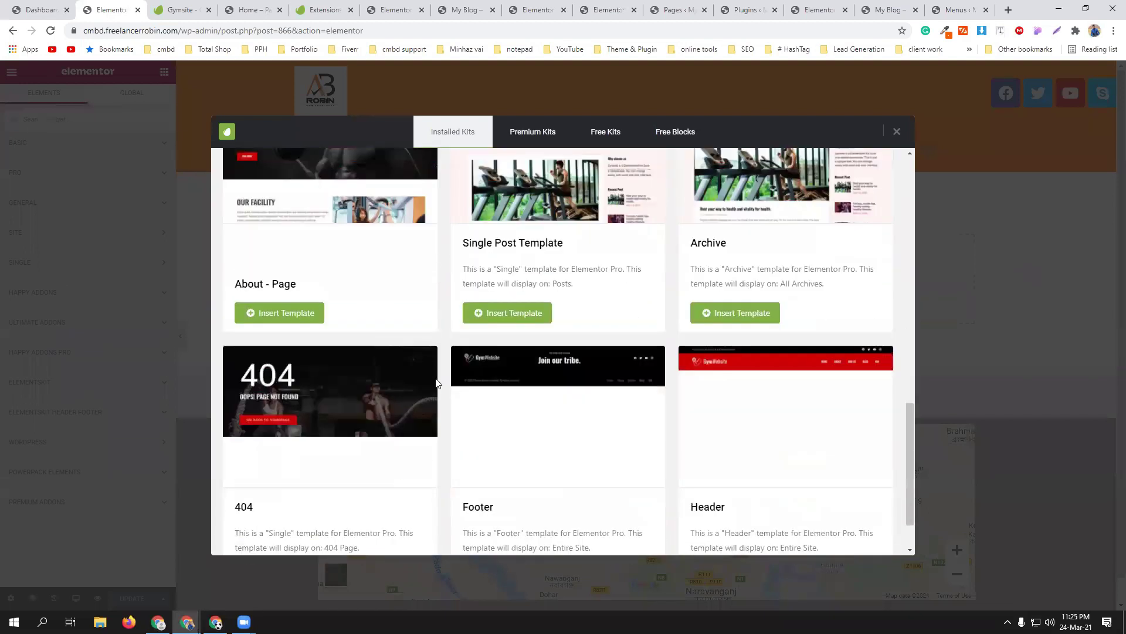
pyautogui.scroll(10, 436, 382)
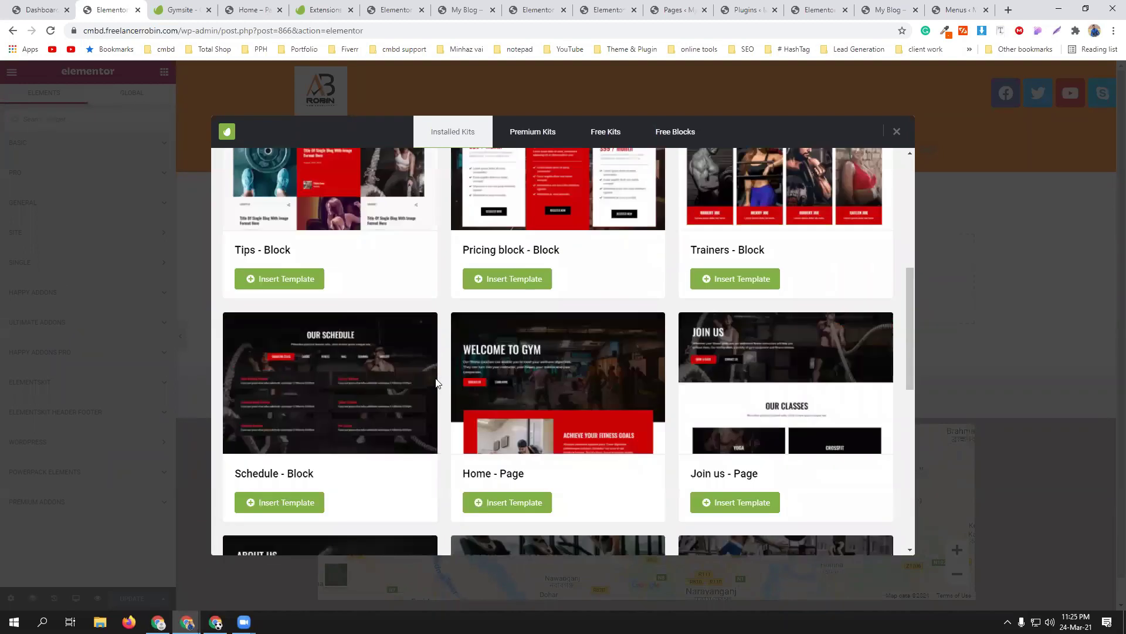
pyautogui.scroll(1, 436, 382)
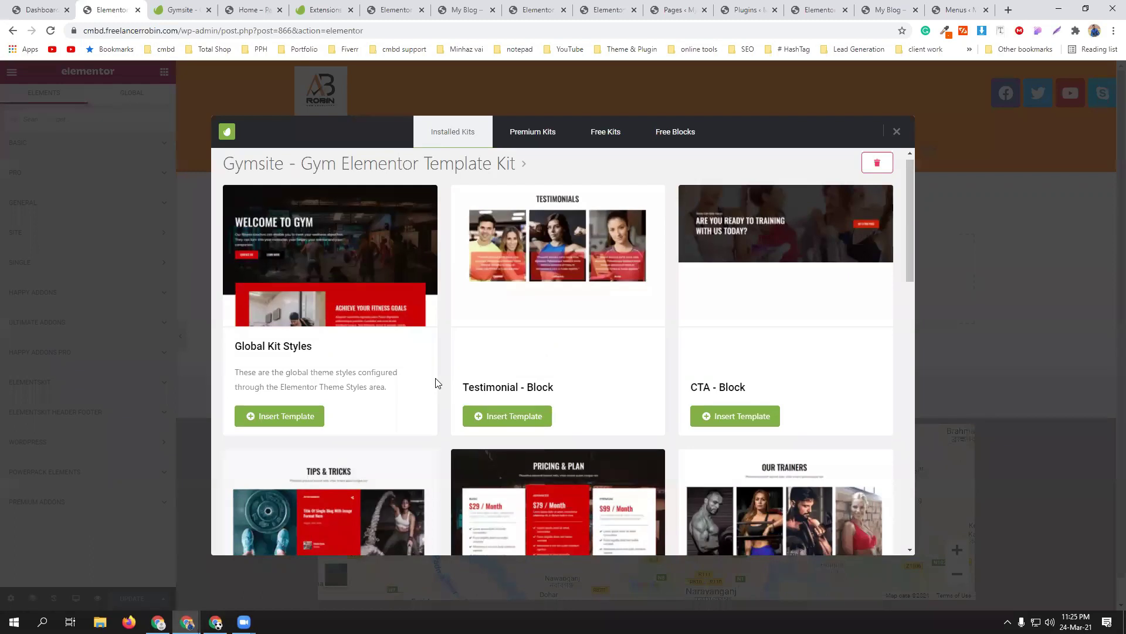
# Try to insert the Gymsite kit's Global Kit Styles template into the paid page twice, and reload the editor.
pyautogui.click(295, 421)
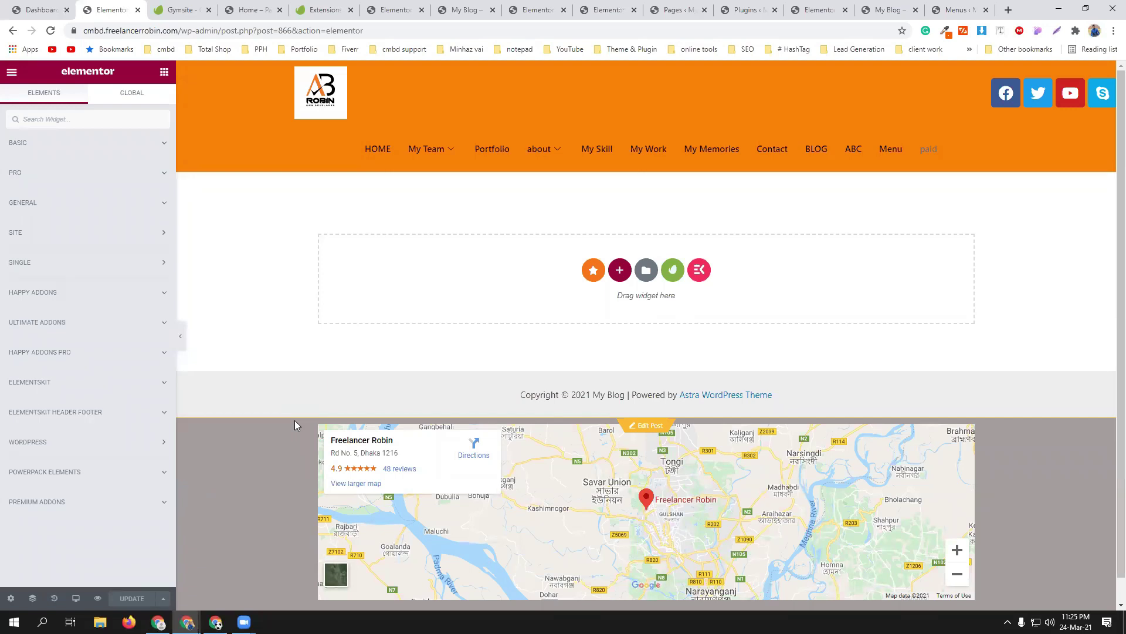
pyautogui.click(673, 270)
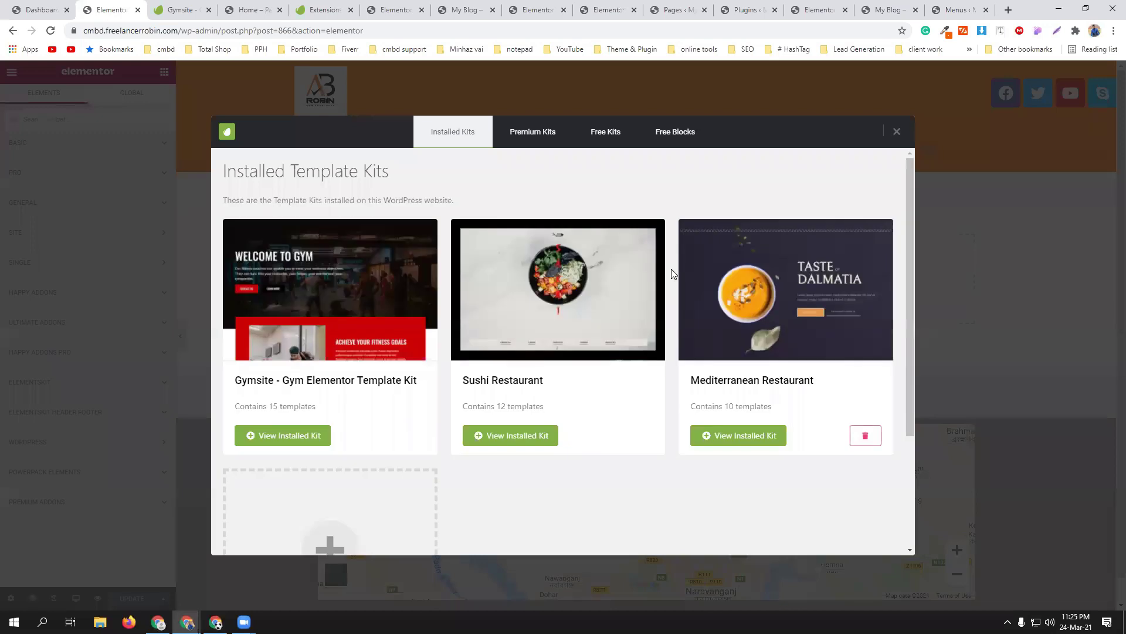
pyautogui.click(296, 437)
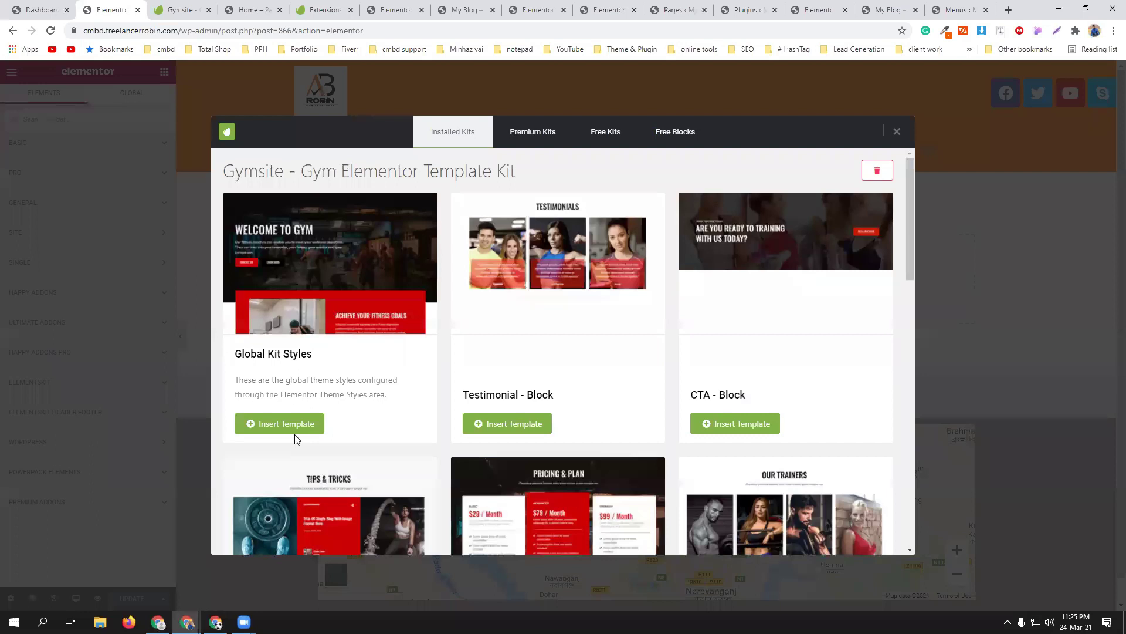
pyautogui.click(279, 421)
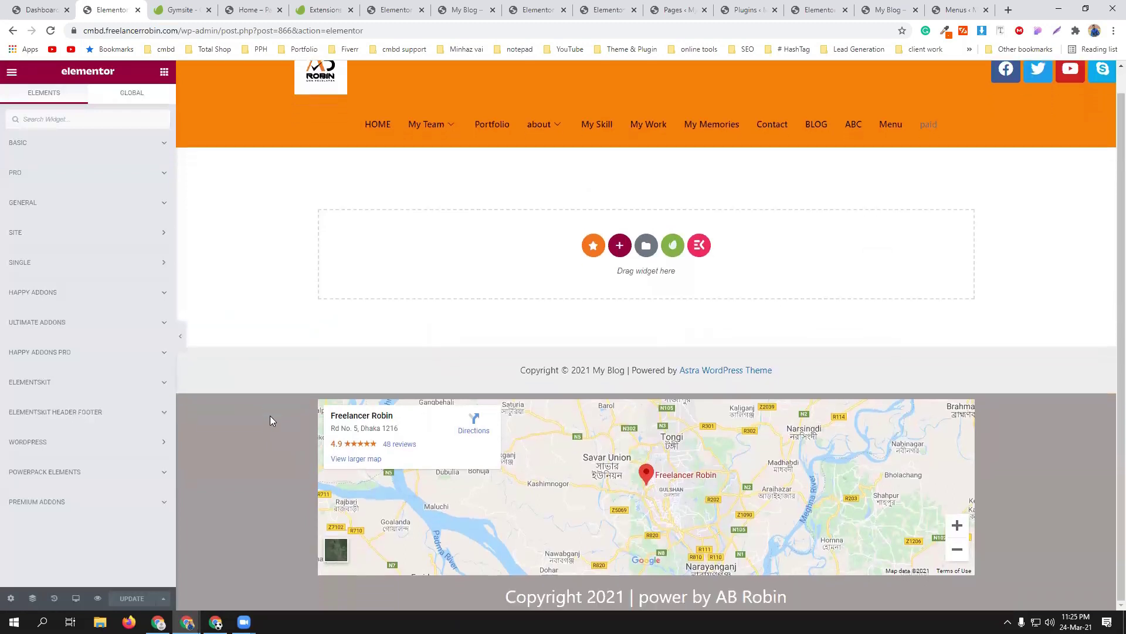
pyautogui.click(51, 30)
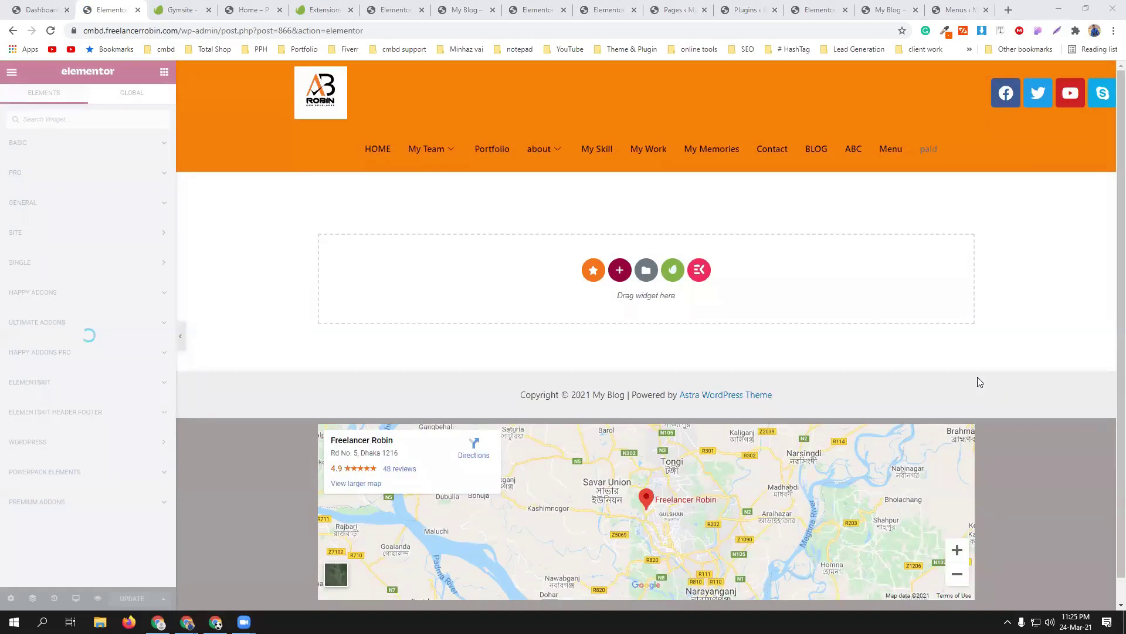
# Check the Envato Elements plugin's installed template kits in the WordPress dashboard.
pyautogui.click(40, 10)
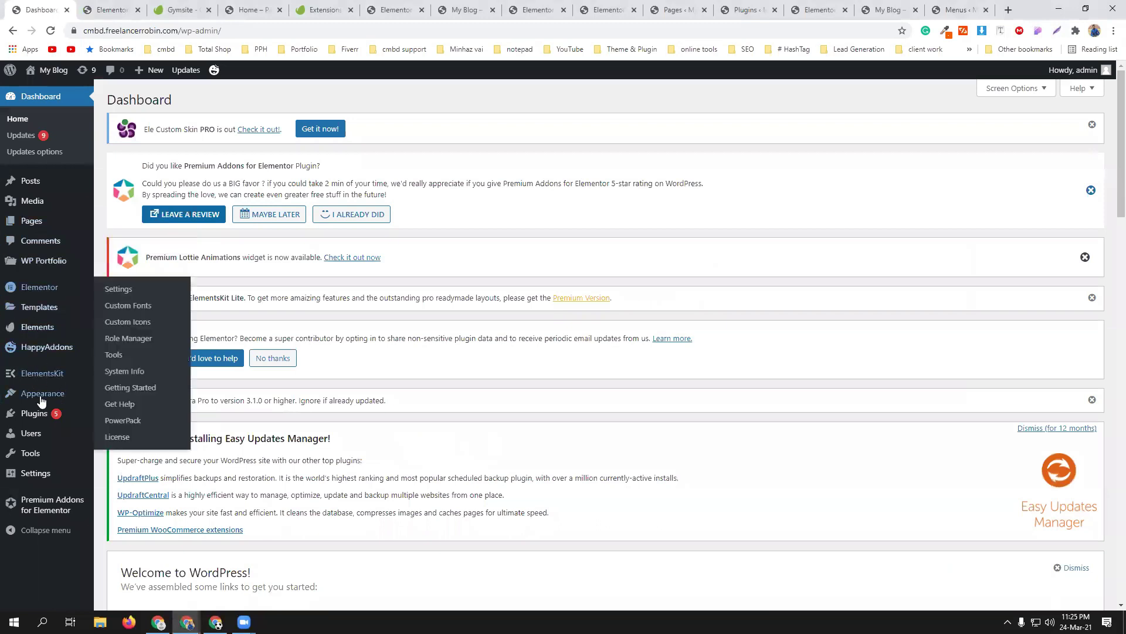
pyautogui.click(37, 290)
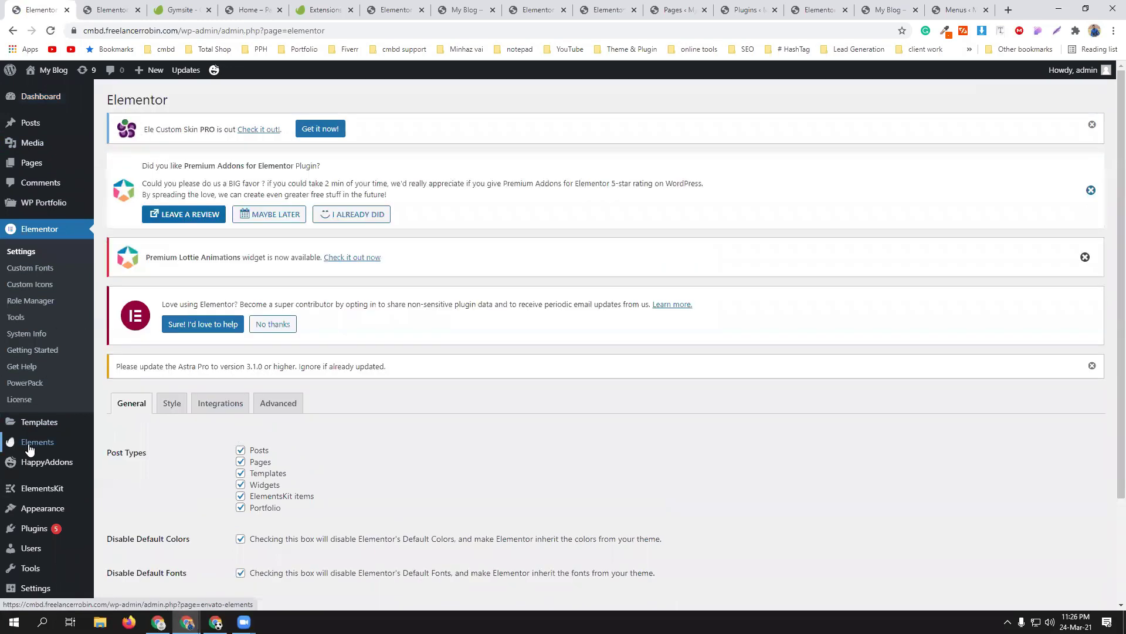
pyautogui.click(36, 452)
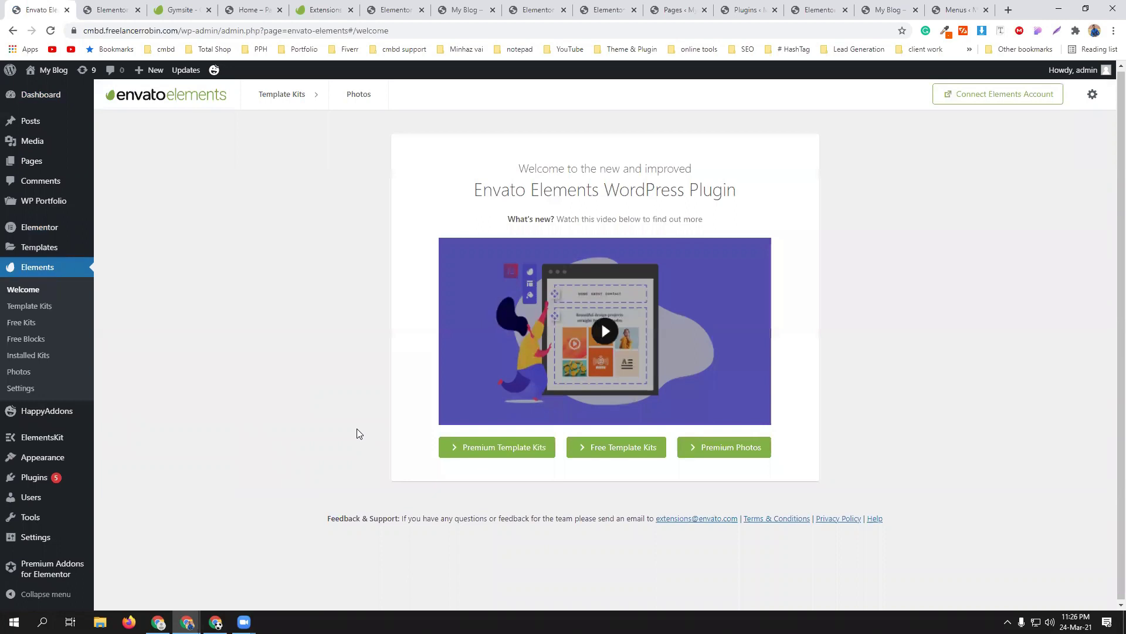
pyautogui.click(47, 356)
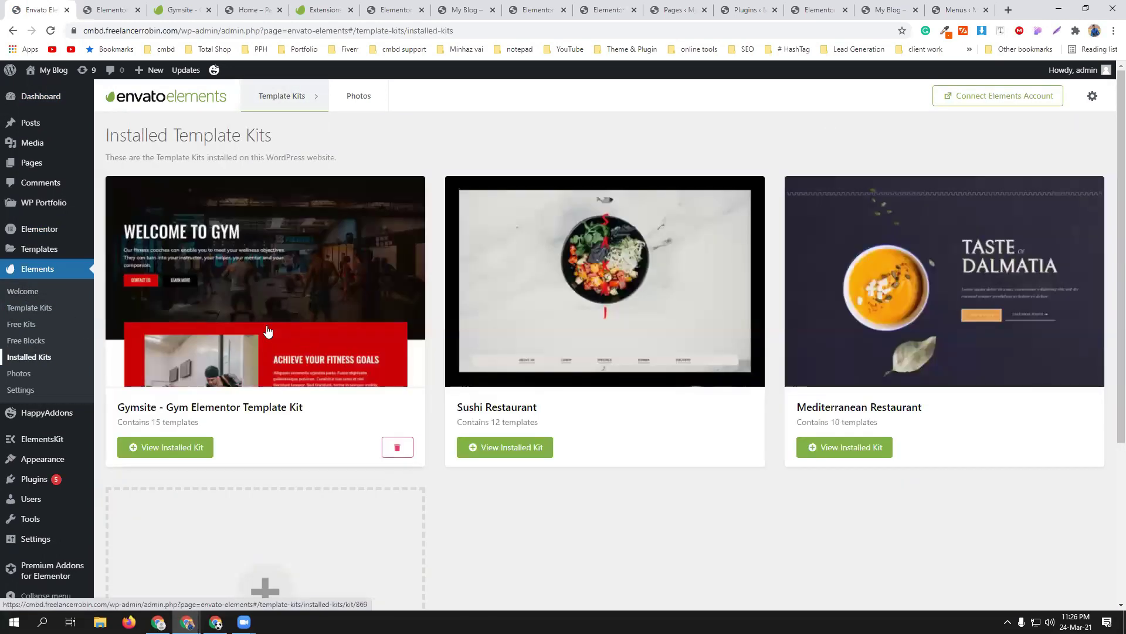
# Insert the Gymsite kit's Testimonial - Block template into the paid page and review the inserted section.
pyautogui.click(133, 4)
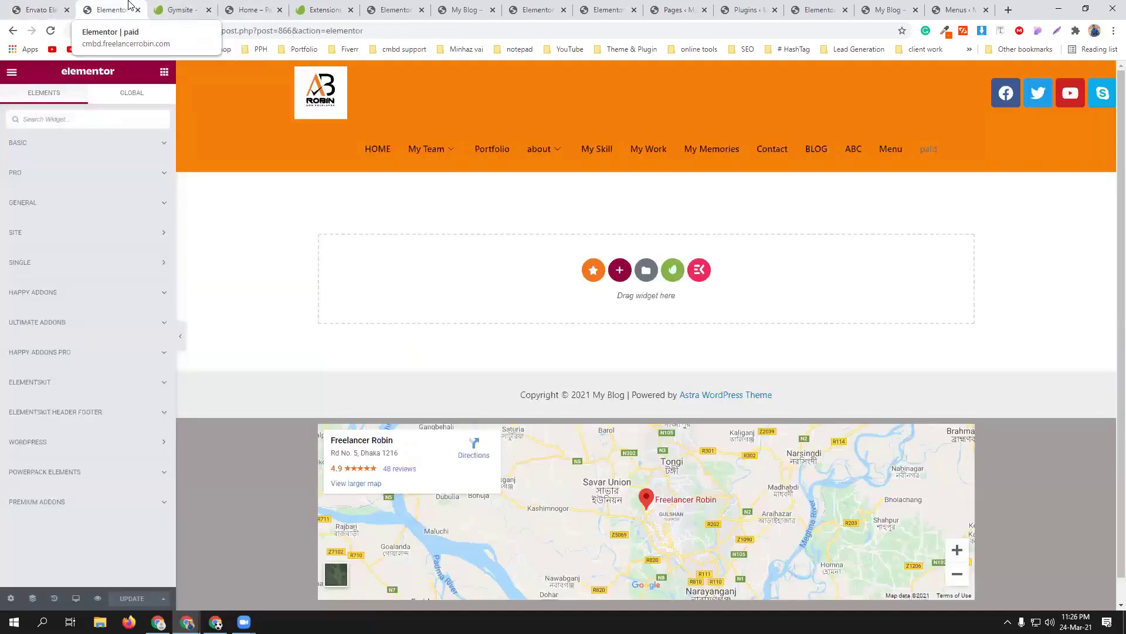
pyautogui.scroll(-1, 558, 300)
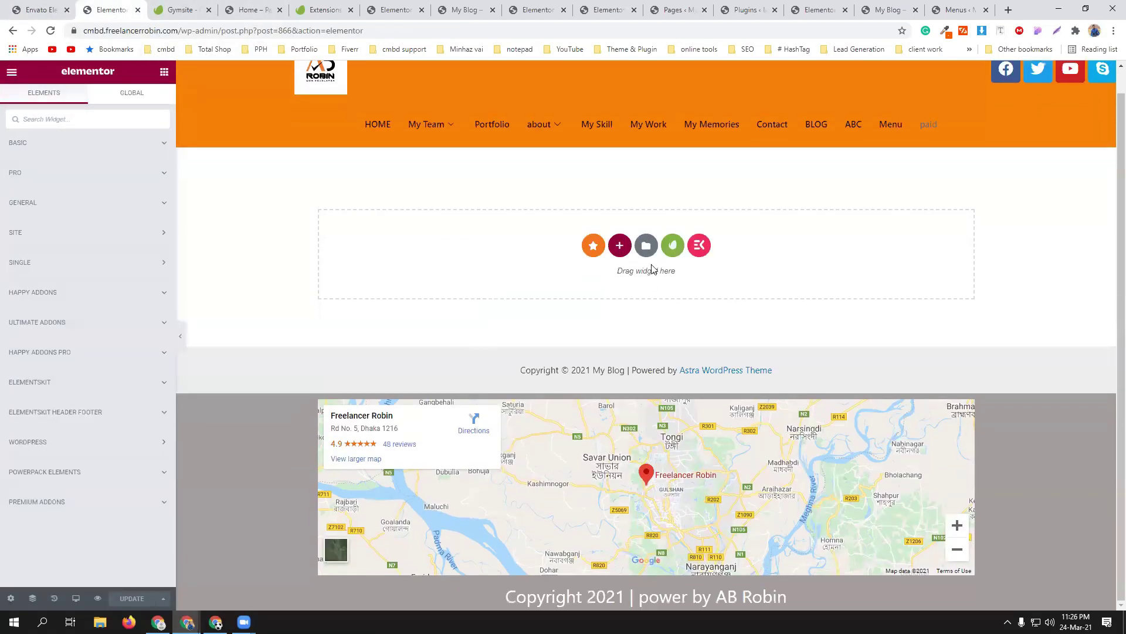
pyautogui.click(671, 246)
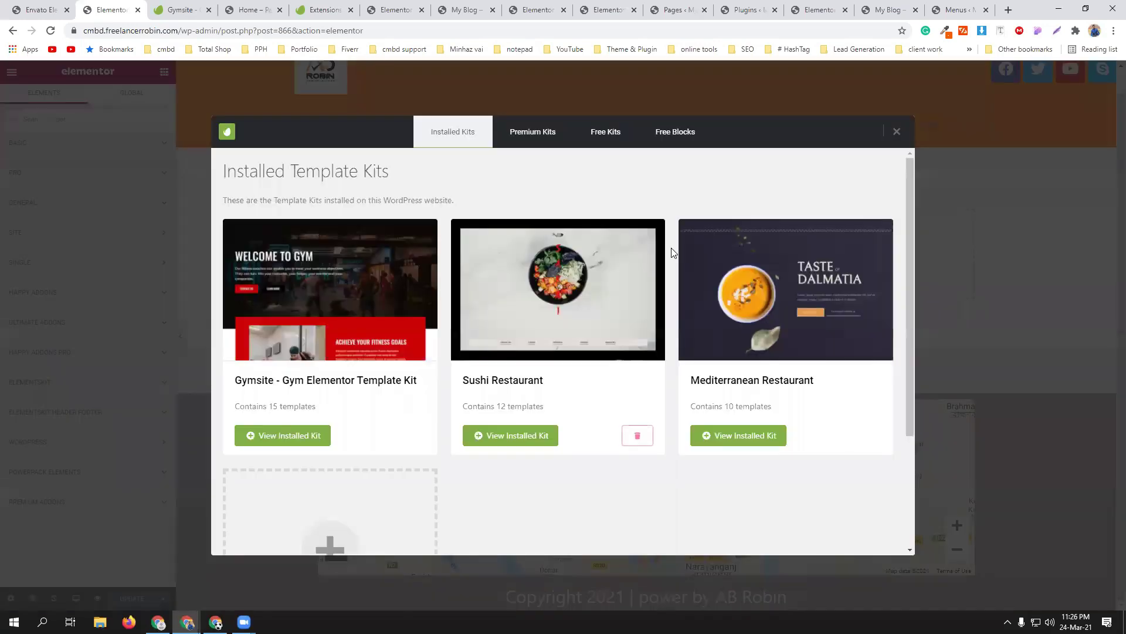
pyautogui.click(279, 431)
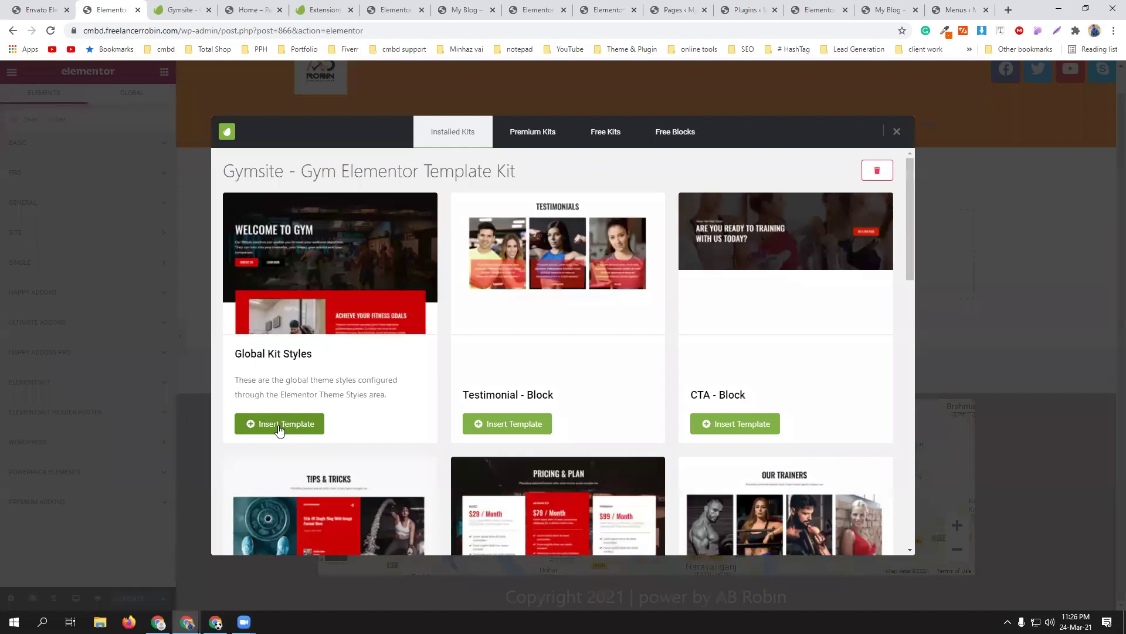
pyautogui.click(508, 430)
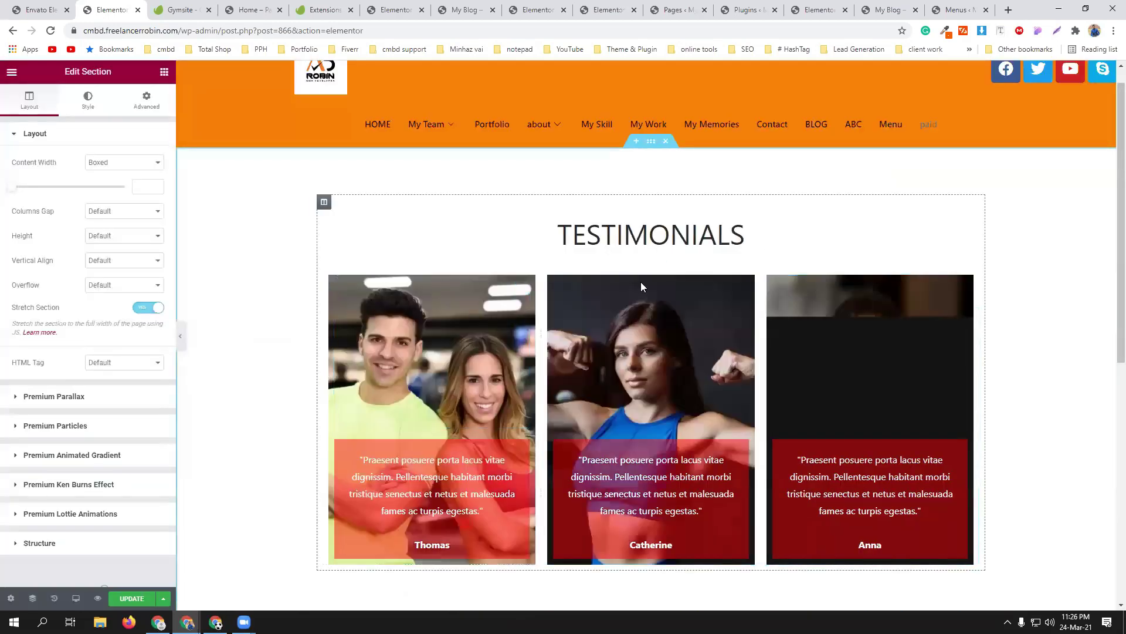
pyautogui.scroll(-5, 646, 426)
pyautogui.scroll(5, 647, 432)
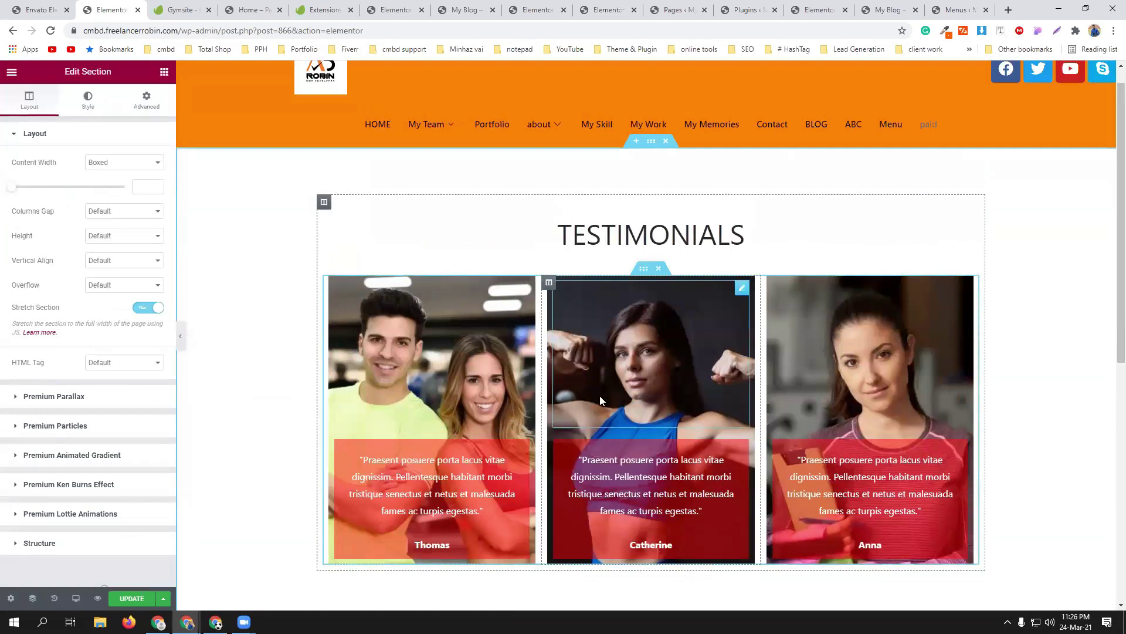
pyautogui.scroll(-4, 600, 397)
pyautogui.scroll(3, 600, 396)
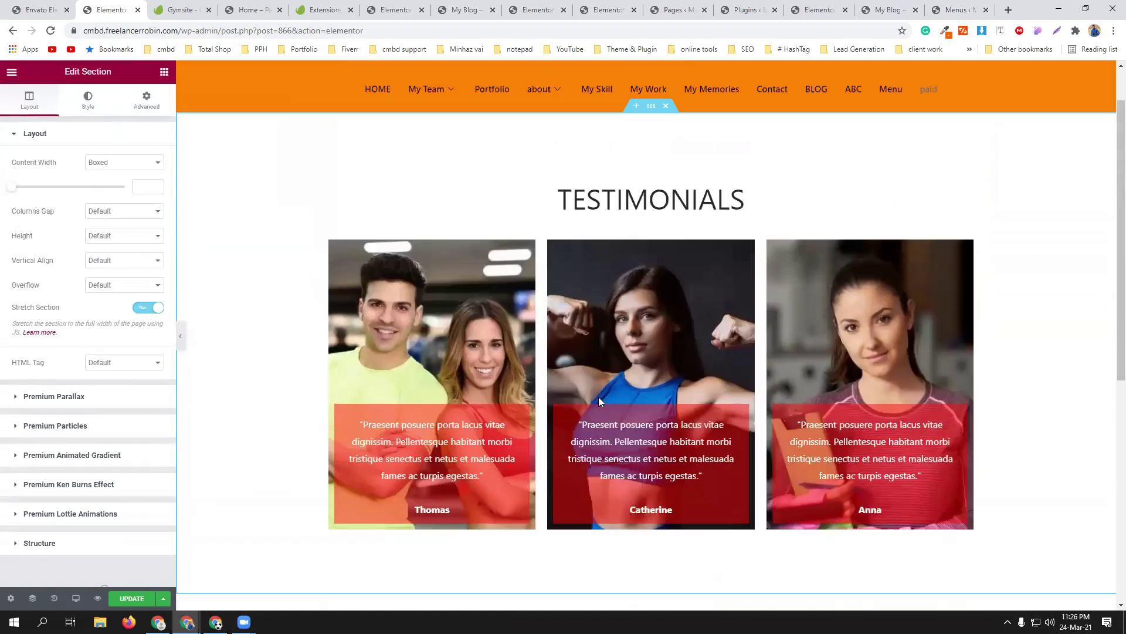
pyautogui.scroll(1, 598, 401)
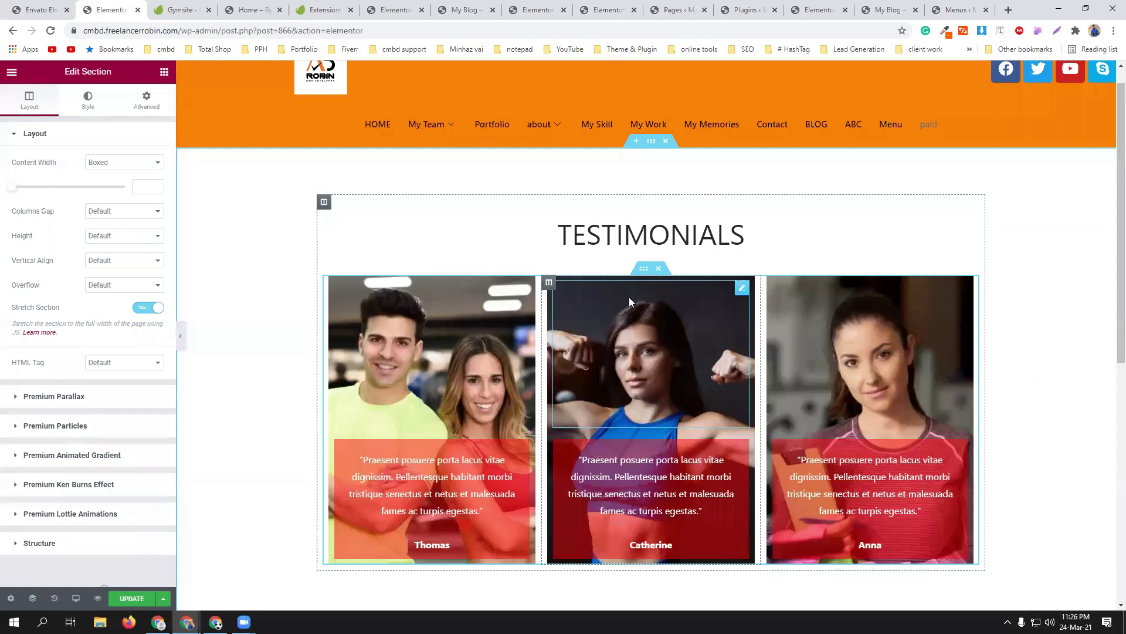